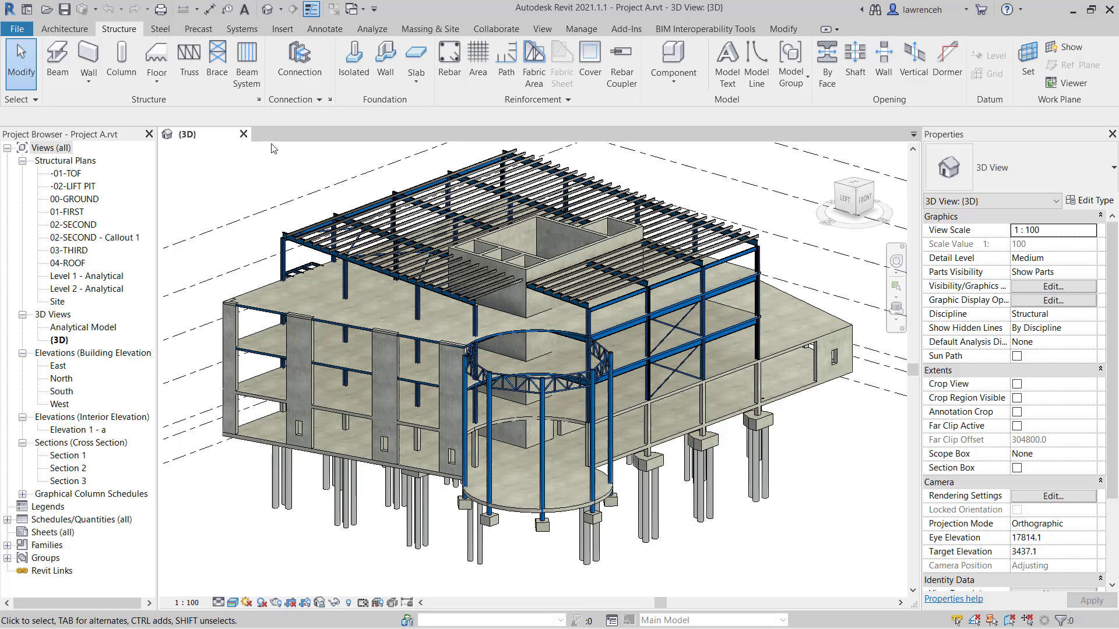
Start placing wall foundations with the Bearing Footing - 900 x 300 type
{"action": "left_click", "coordinate": [392, 78]}
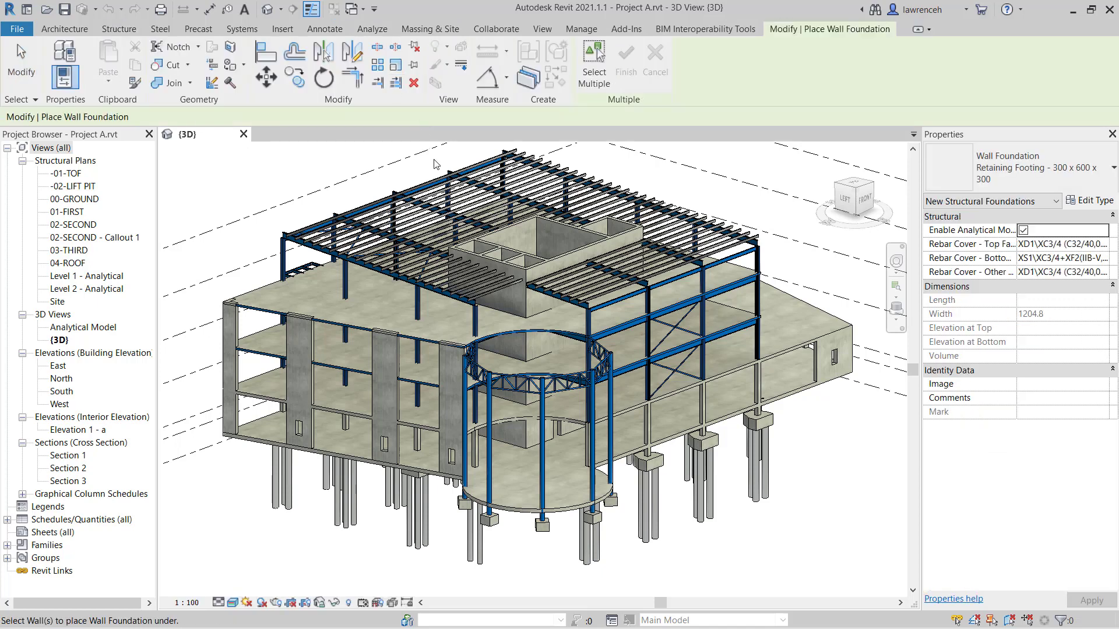
{"action": "left_click", "coordinate": [1036, 156]}
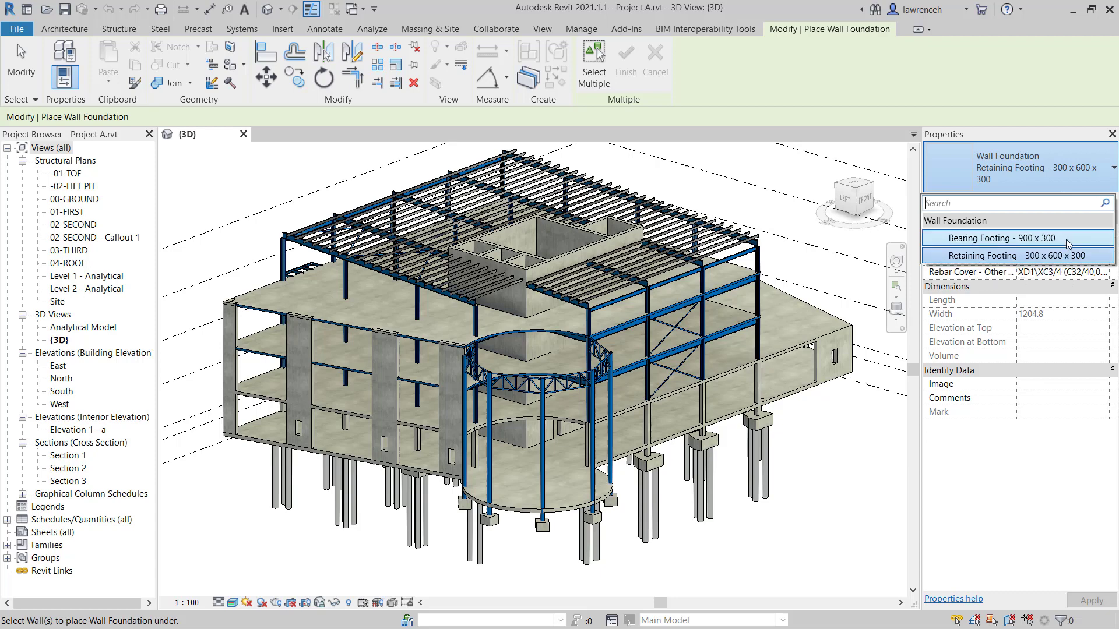
{"action": "left_click", "coordinate": [1068, 241]}
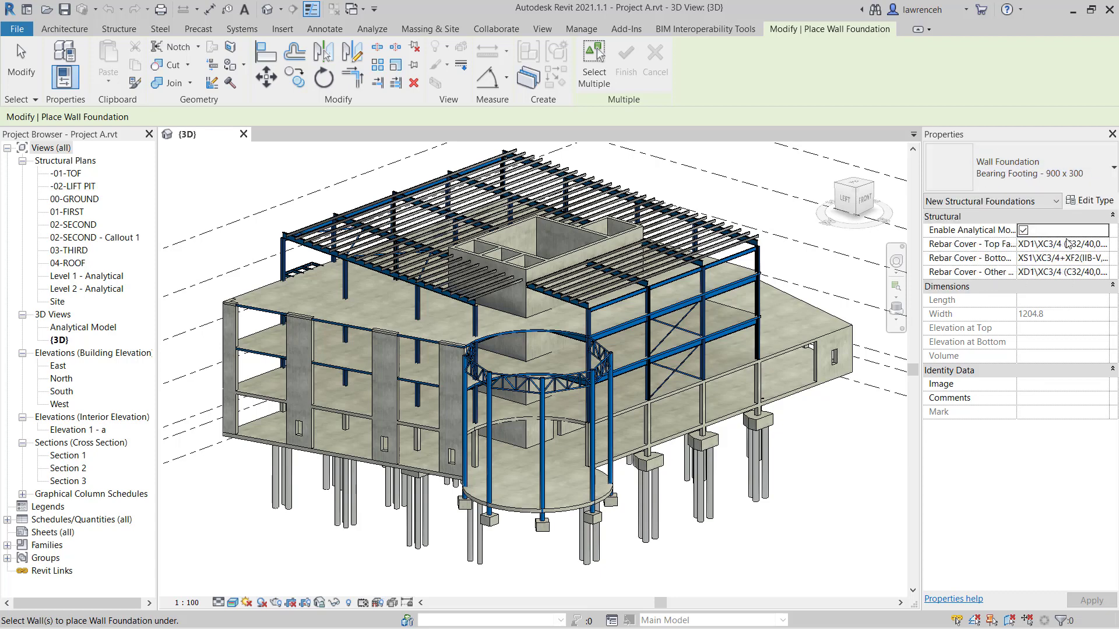
Duplicate the footing type as a new type named 1000 x 800
{"action": "left_click", "coordinate": [1098, 204]}
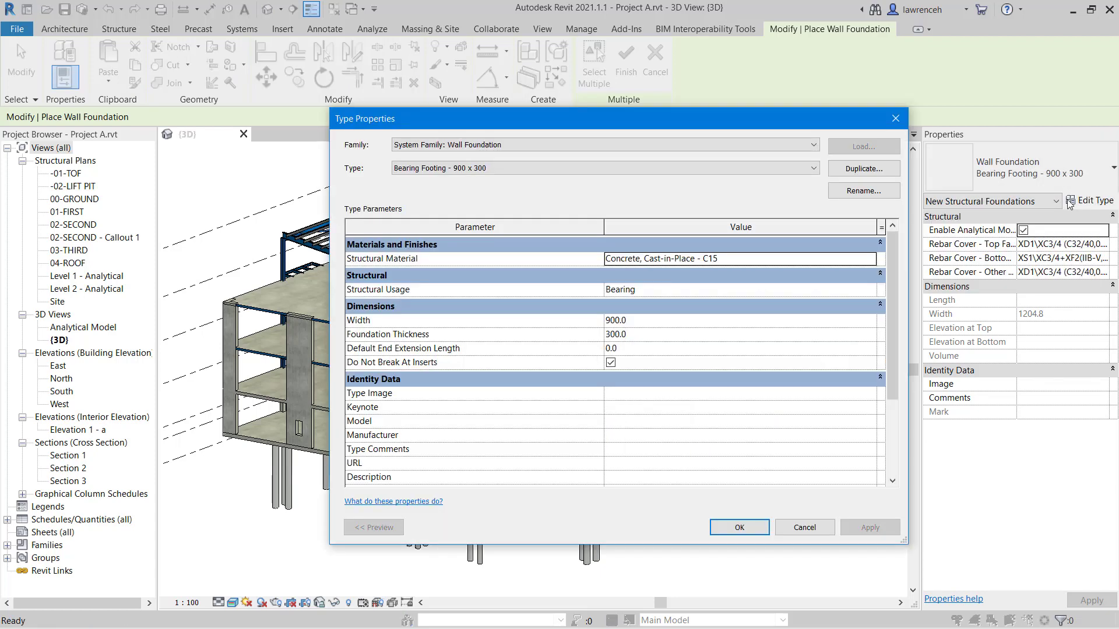
{"action": "left_click", "coordinate": [867, 169]}
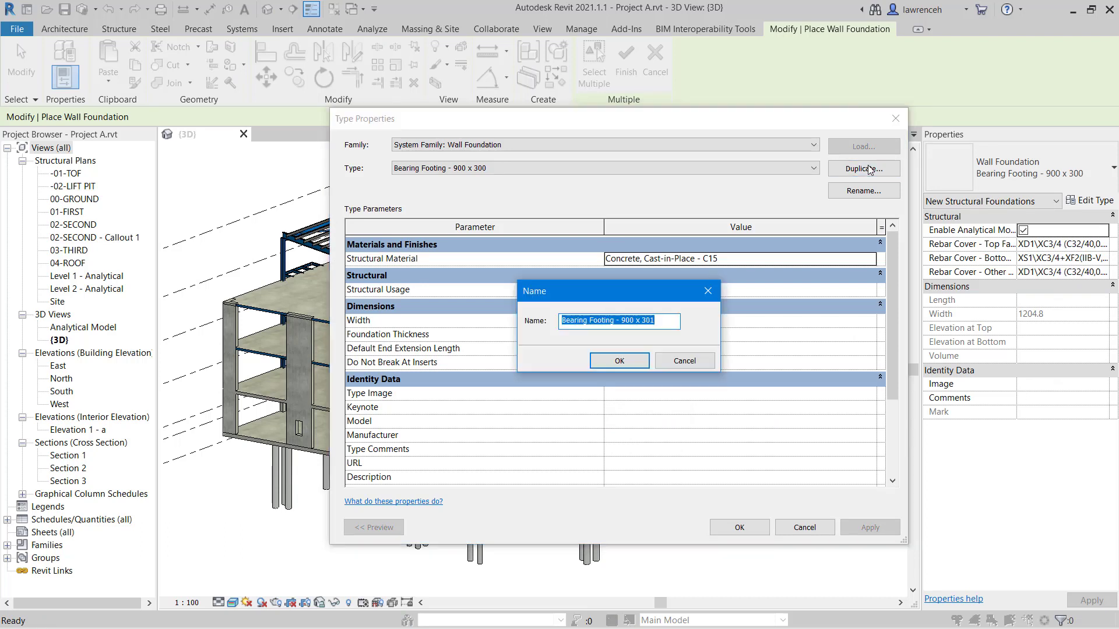
{"action": "type", "text": "1000"}
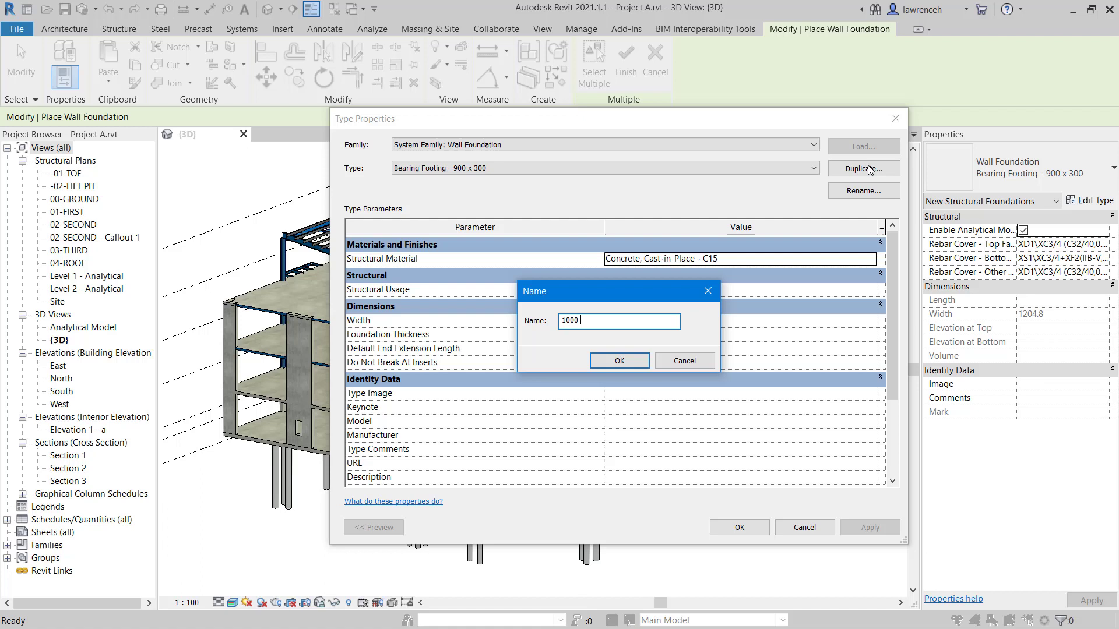
{"action": "type", "text": " x 800"}
{"action": "left_click", "coordinate": [619, 361]}
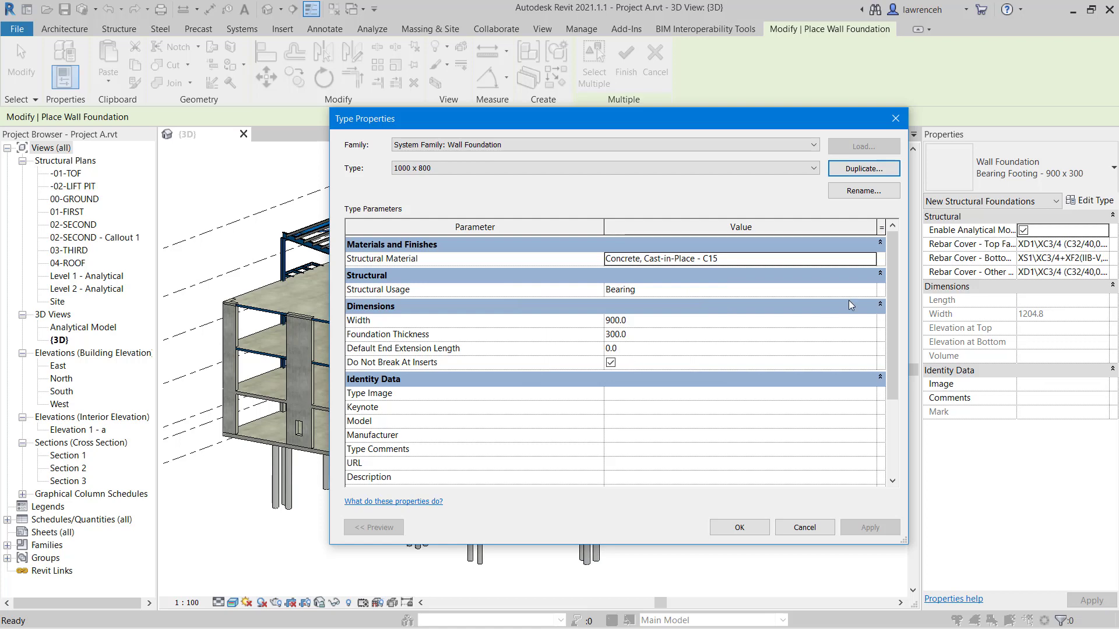
{"action": "left_click", "coordinate": [851, 263]}
Assign Concrete, Cast-in-Place - C40 as the 1000 x 800 type's structural material
{"action": "left_click", "coordinate": [871, 259]}
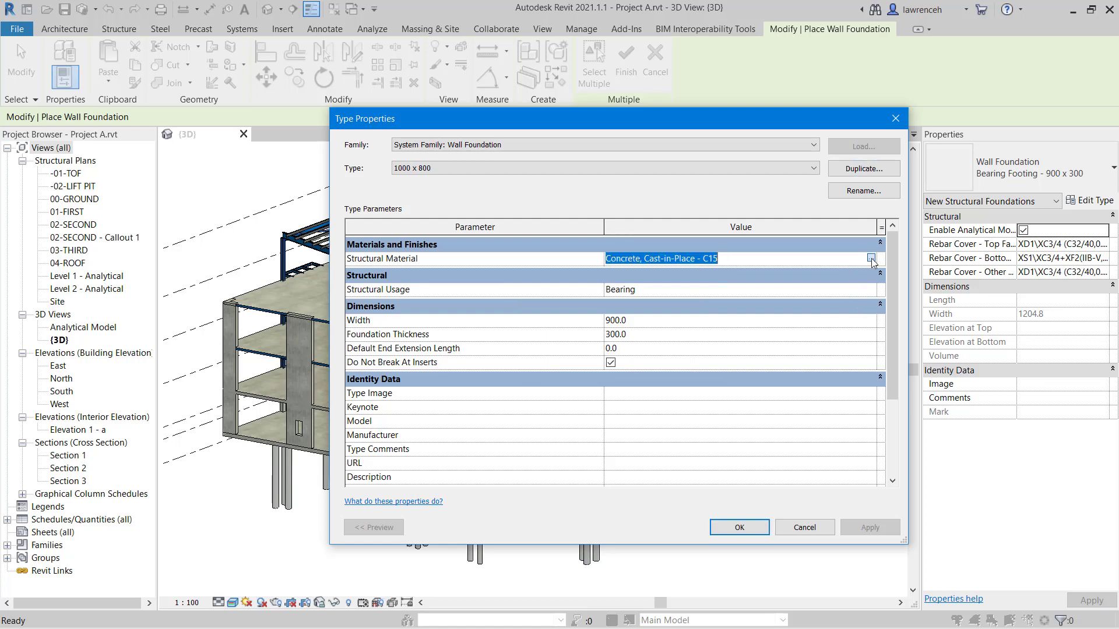
{"action": "scroll", "coordinate": [214, 258], "scroll_direction": "down", "scroll_amount": 1}
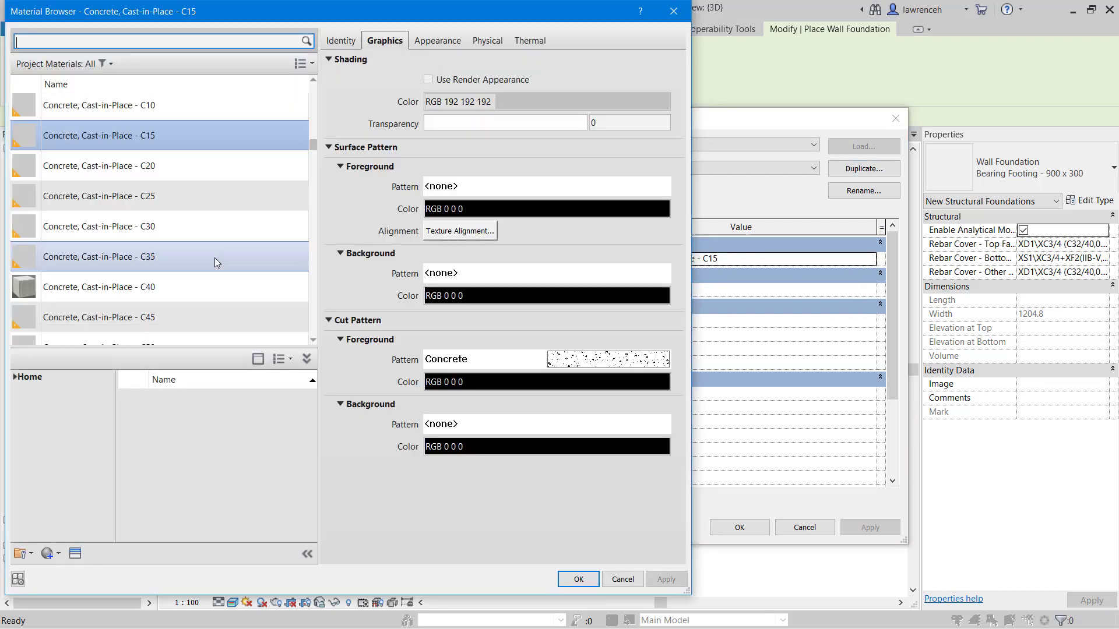
{"action": "left_click", "coordinate": [197, 289]}
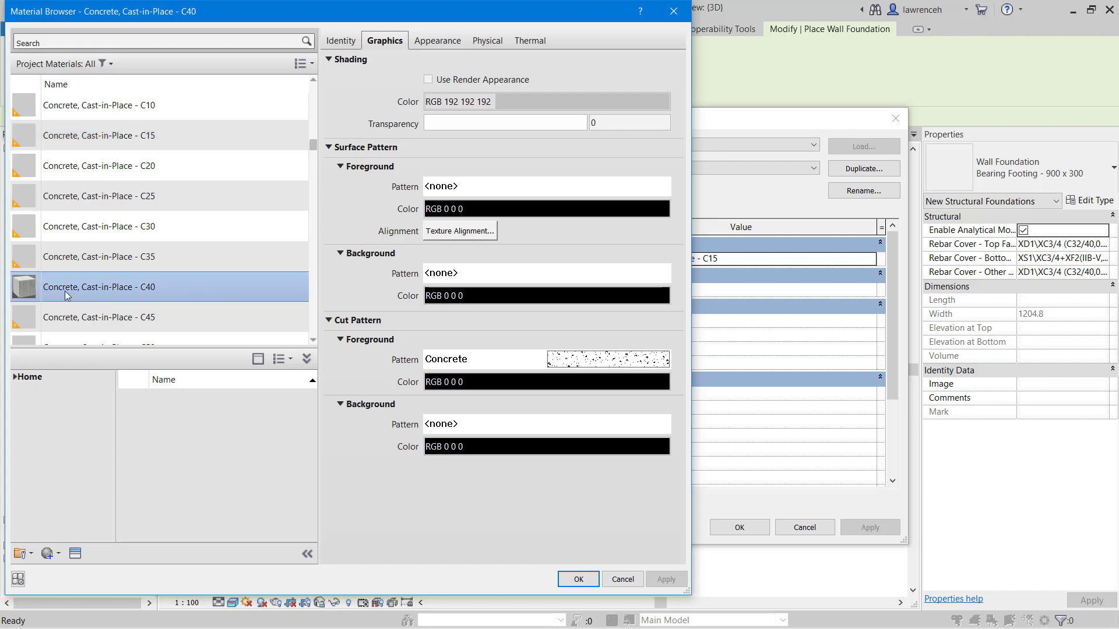
{"action": "left_click", "coordinate": [577, 579]}
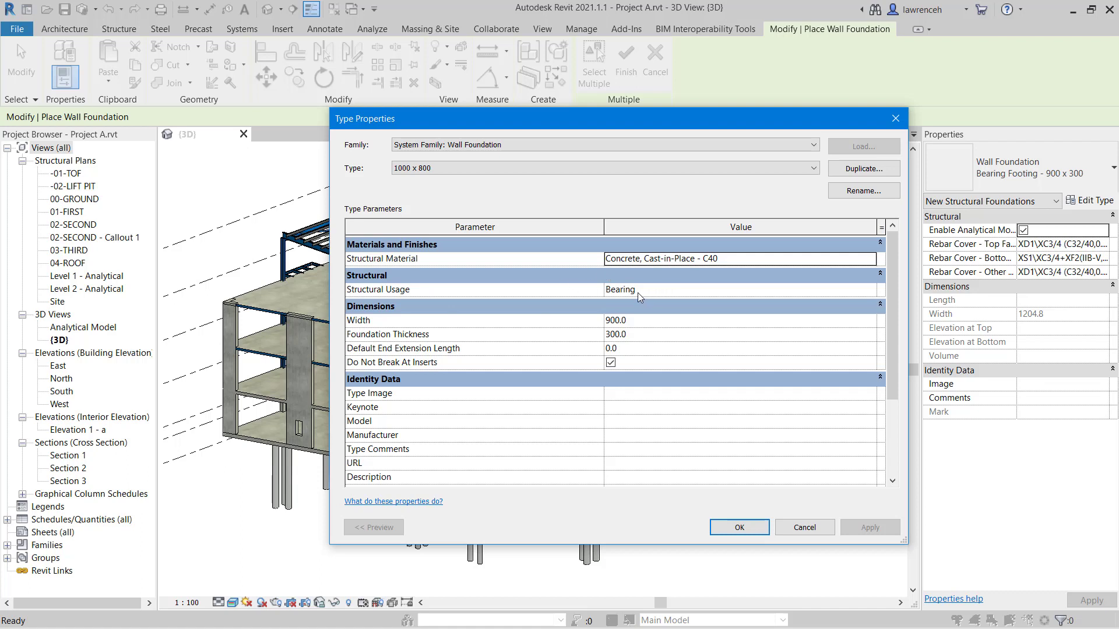
Keep the footing's structural usage set to Bearing
{"action": "mouse_move", "coordinate": [367, 322]}
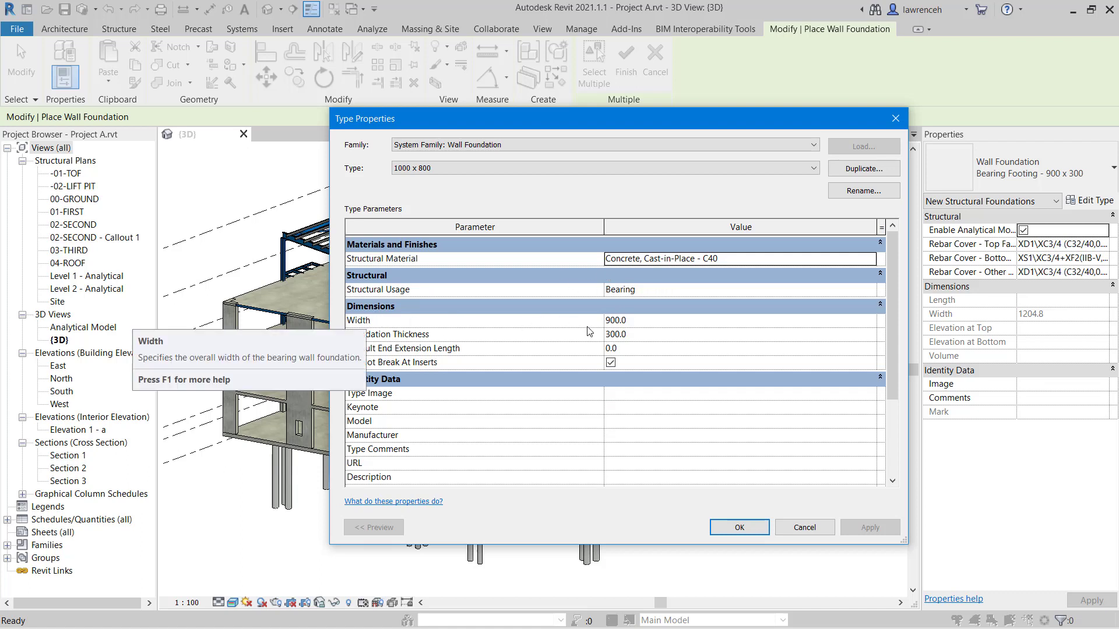
{"action": "left_click", "coordinate": [870, 290]}
{"action": "left_click", "coordinate": [634, 304]}
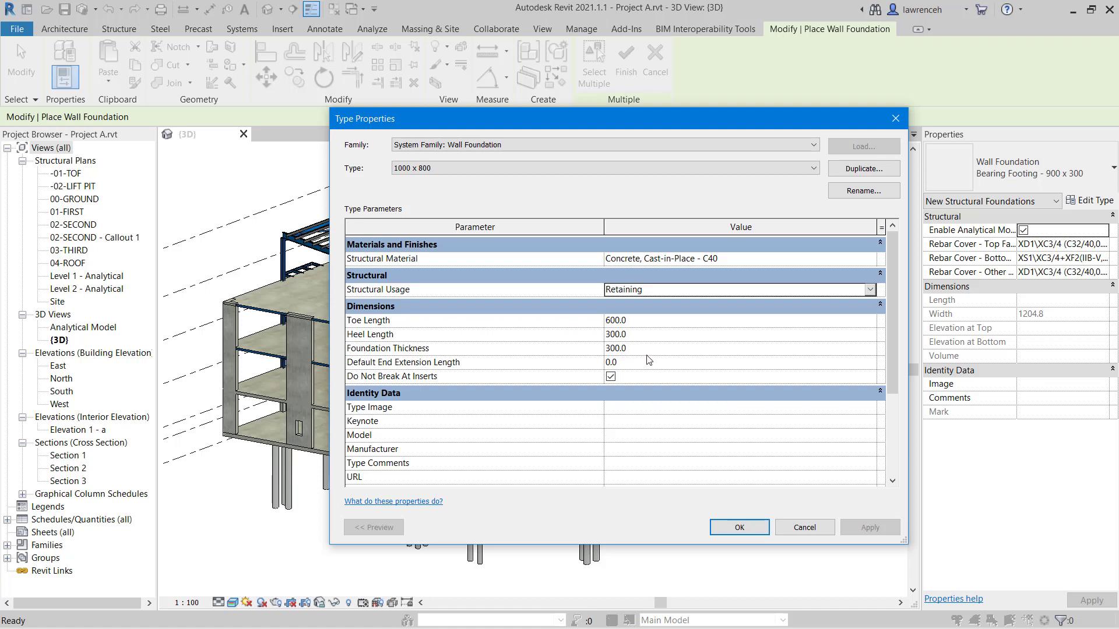
{"action": "left_click", "coordinate": [870, 289]}
{"action": "left_click", "coordinate": [647, 302]}
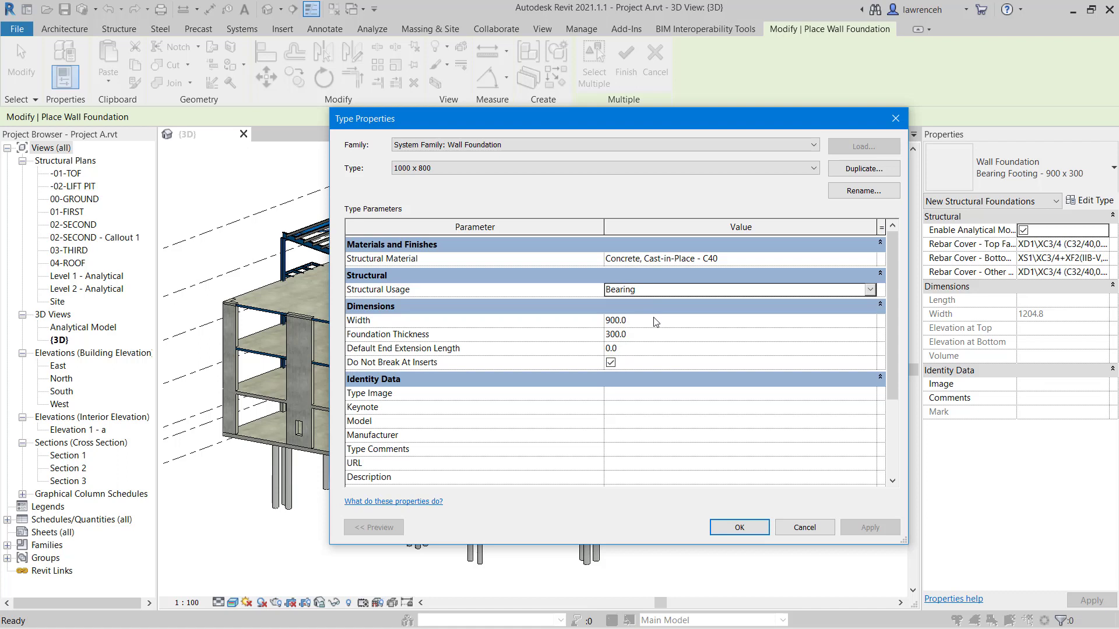
Set width 1000, thickness 800 and end extension length 300, then accept
{"action": "left_click", "coordinate": [654, 324]}
{"action": "type", "text": "1000"}
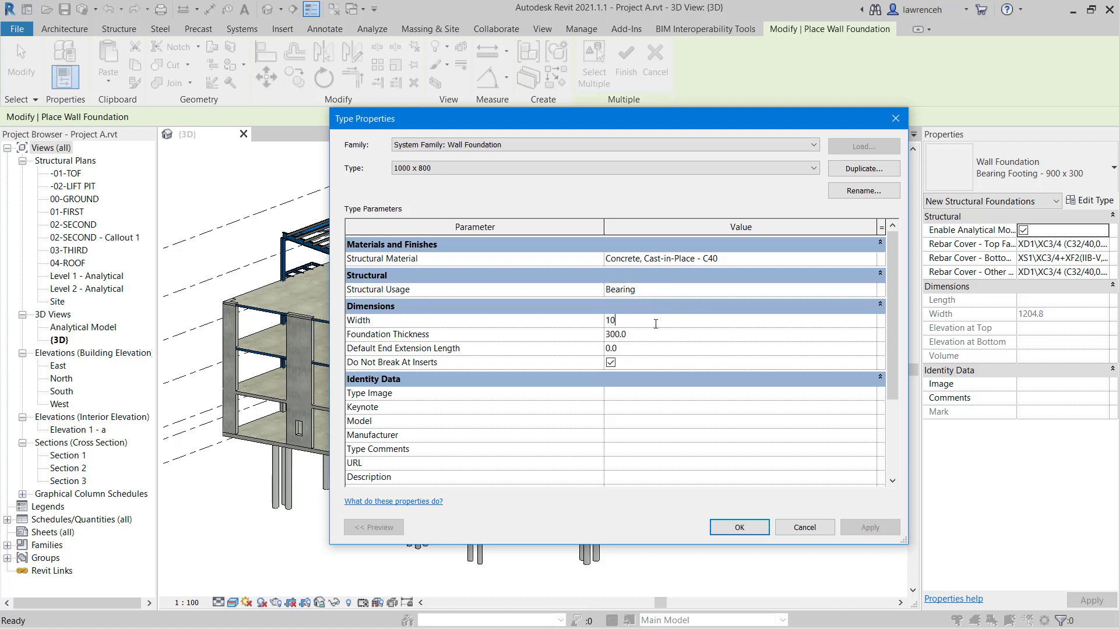
{"action": "left_click", "coordinate": [652, 335]}
{"action": "type", "text": "800"}
{"action": "left_click", "coordinate": [648, 349]}
{"action": "type", "text": "300"}
{"action": "left_click", "coordinate": [708, 421]}
{"action": "left_click", "coordinate": [757, 530]}
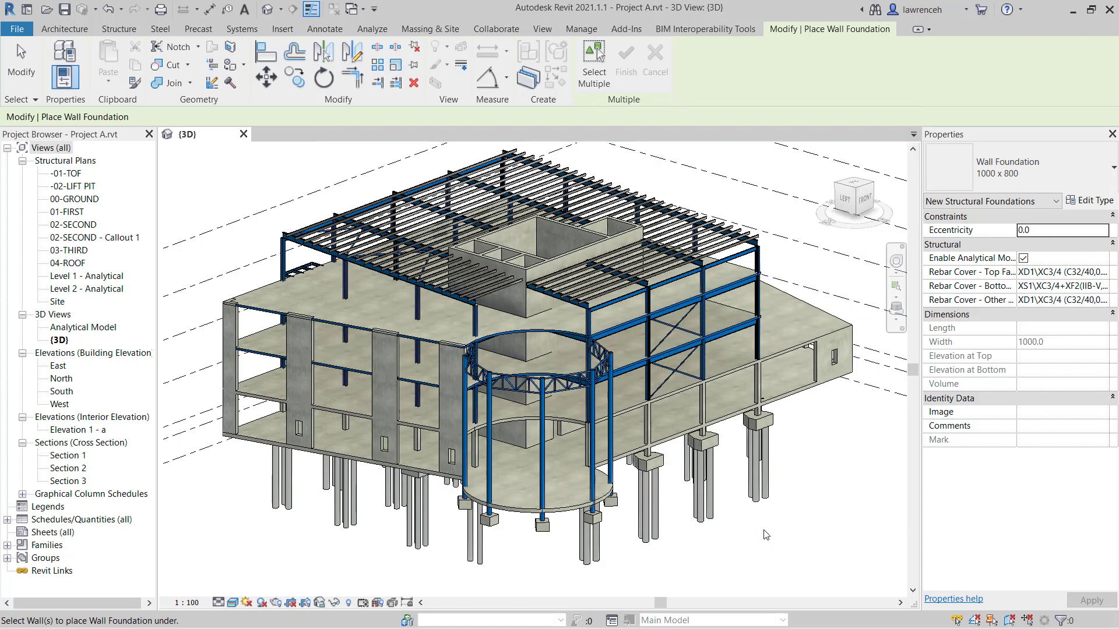
Window-select the right-wing ground walls and place 1000 x 800 foundations beneath them
{"action": "middle_click_drag", "start_coordinate": [808, 511], "coordinate": [874, 414]}
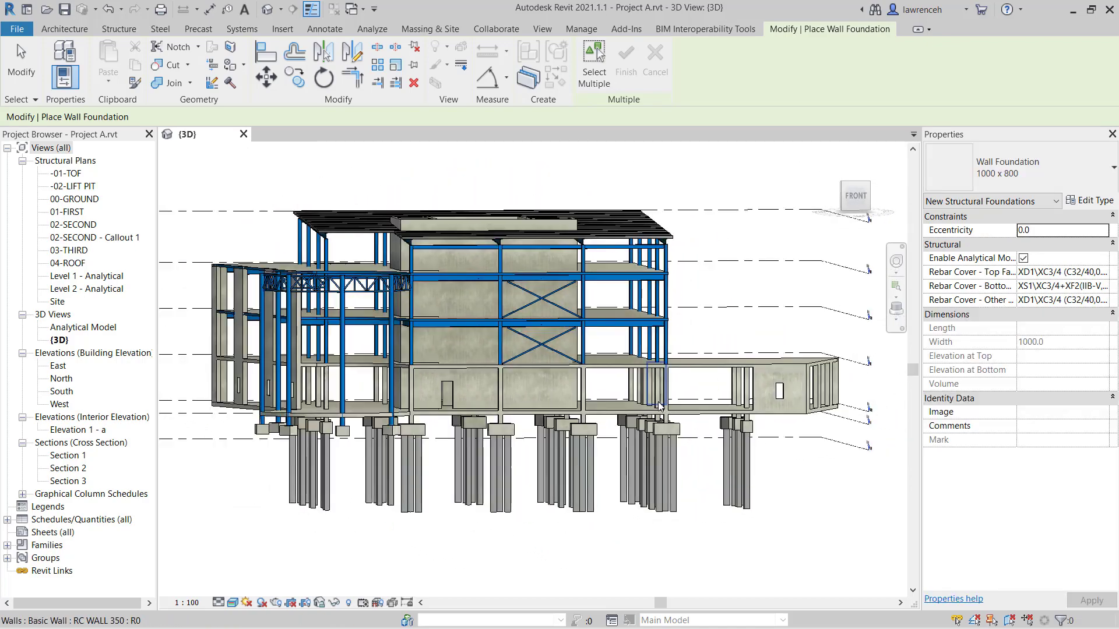
{"action": "left_click", "coordinate": [600, 87]}
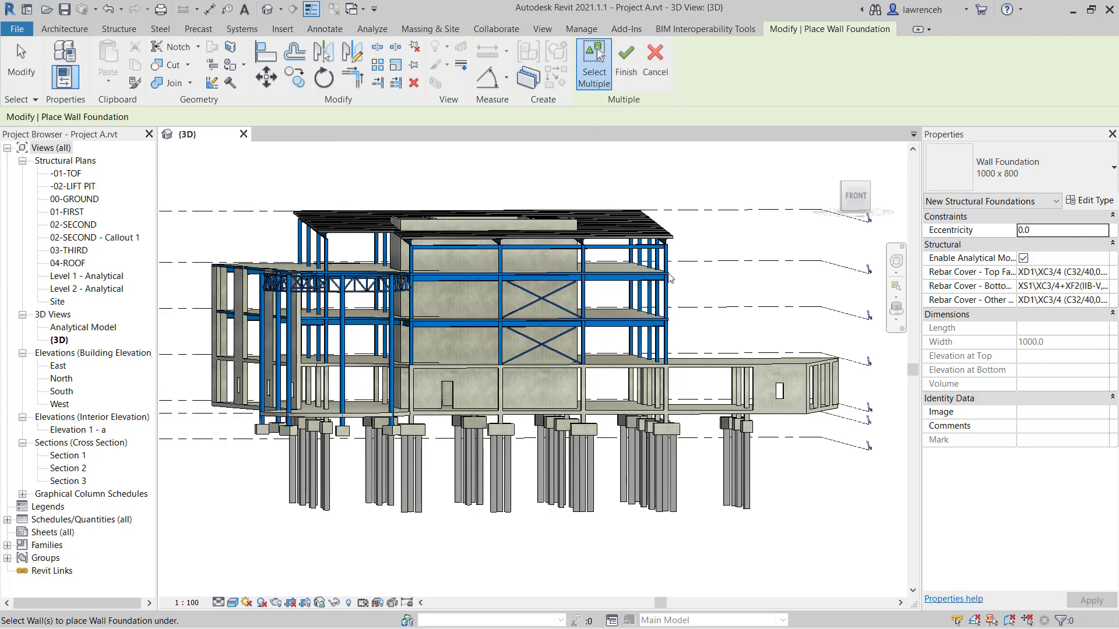
{"action": "left_click_drag", "start_coordinate": [608, 337], "coordinate": [873, 473]}
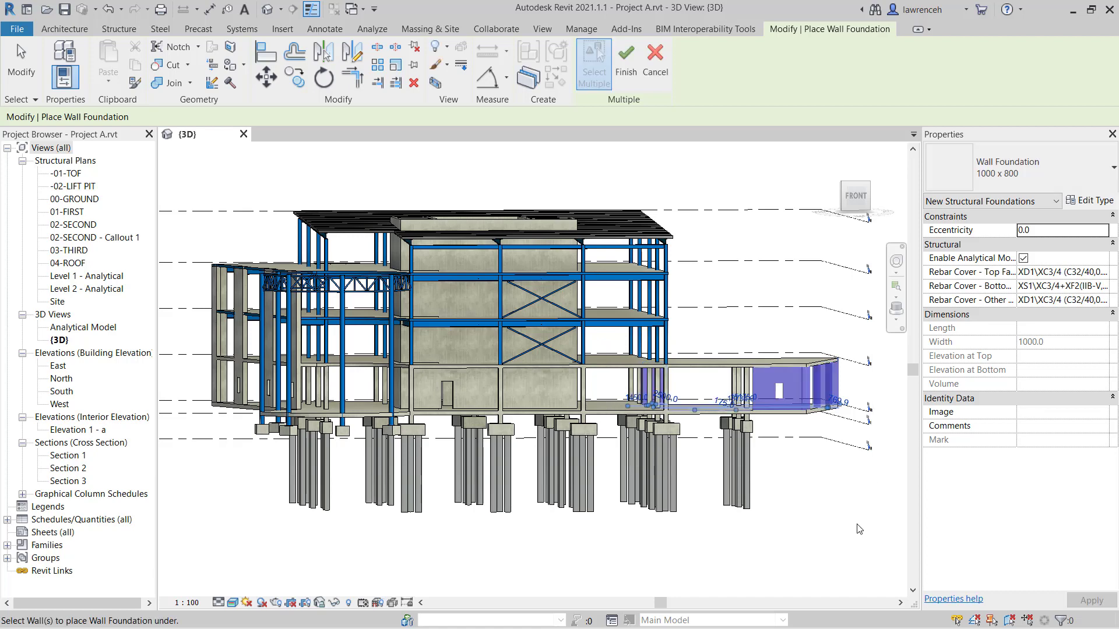
{"action": "left_click", "coordinate": [633, 73]}
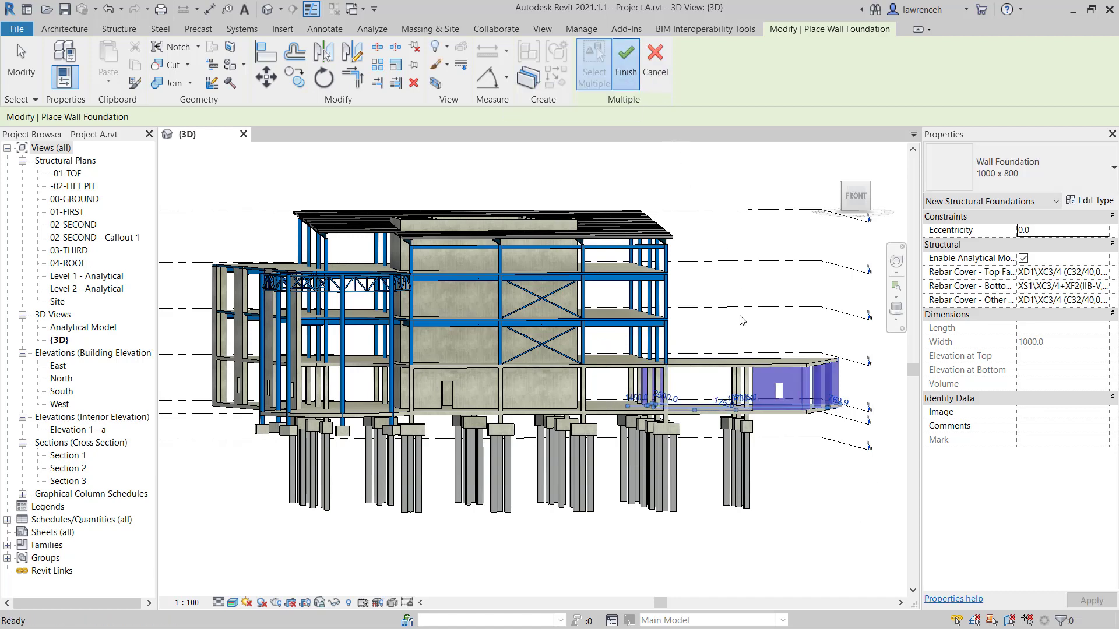
{"action": "middle_click_drag", "start_coordinate": [830, 518], "coordinate": [364, 423], "text": "shift"}
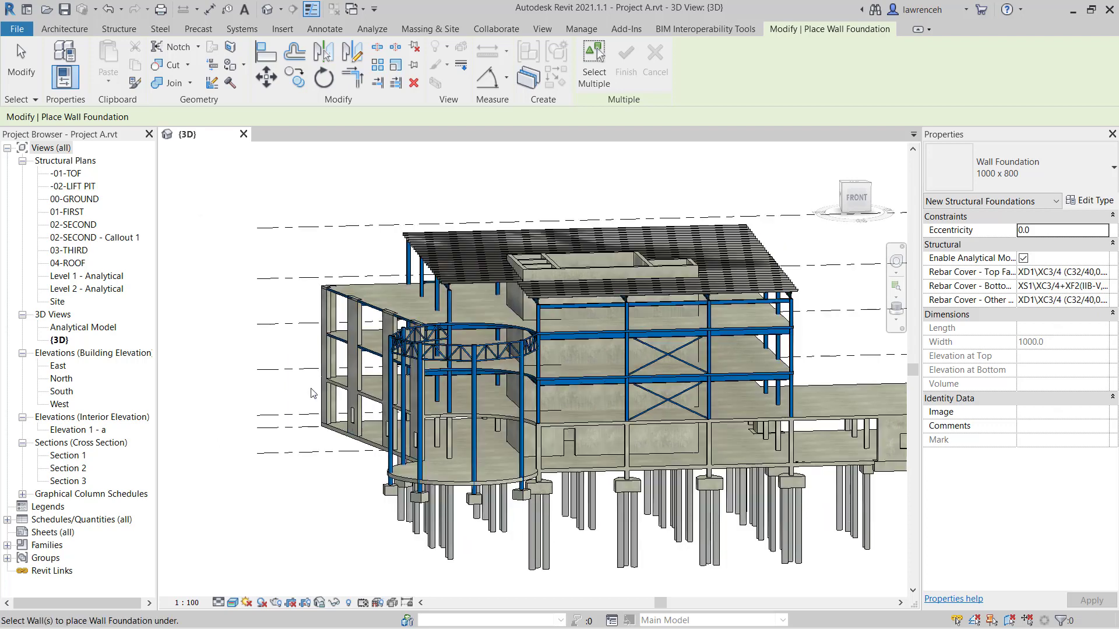
Box-select the curved walls around the circular core and place 1000 x 800 foundations under them
{"action": "left_click", "coordinate": [602, 77]}
{"action": "middle_click_drag", "start_coordinate": [362, 303], "coordinate": [285, 251], "text": "shift"}
{"action": "left_click_drag", "start_coordinate": [275, 242], "coordinate": [429, 508]}
{"action": "left_click_drag", "start_coordinate": [481, 414], "coordinate": [482, 413]}
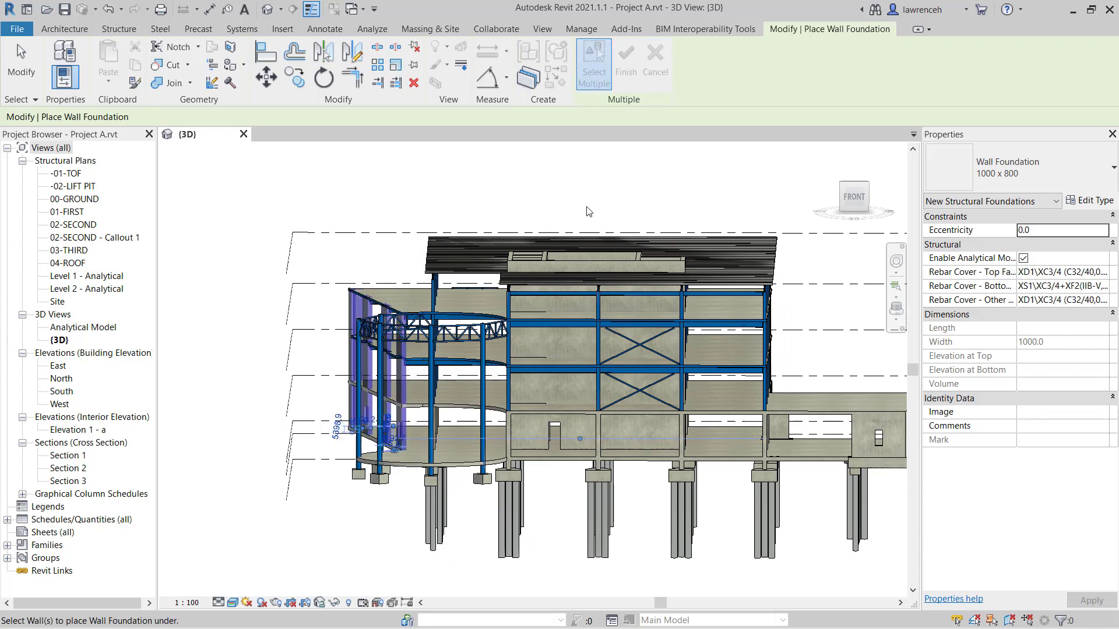
{"action": "left_click", "coordinate": [625, 77]}
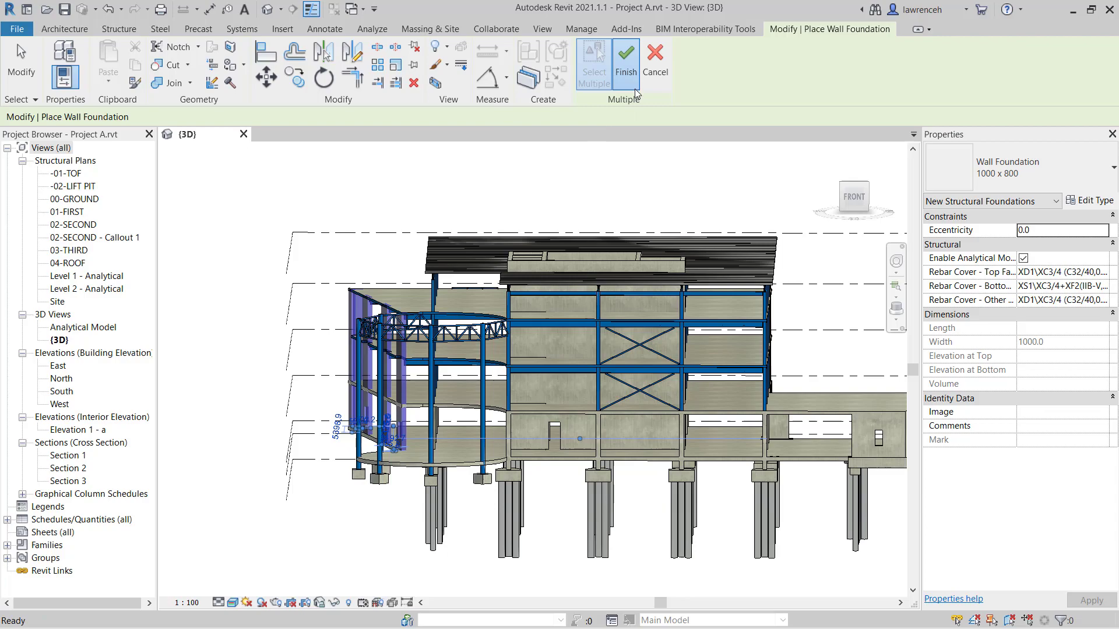
{"action": "middle_click_drag", "start_coordinate": [494, 300], "coordinate": [592, 518], "text": "shift"}
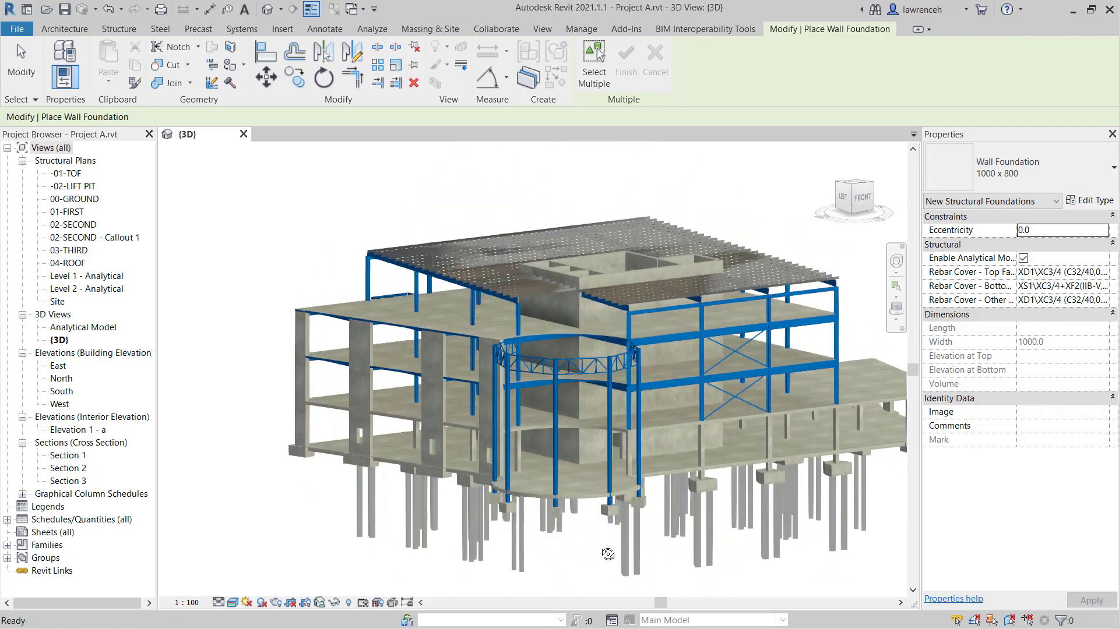
{"action": "middle_click_drag", "start_coordinate": [608, 554], "coordinate": [630, 563], "text": "shift"}
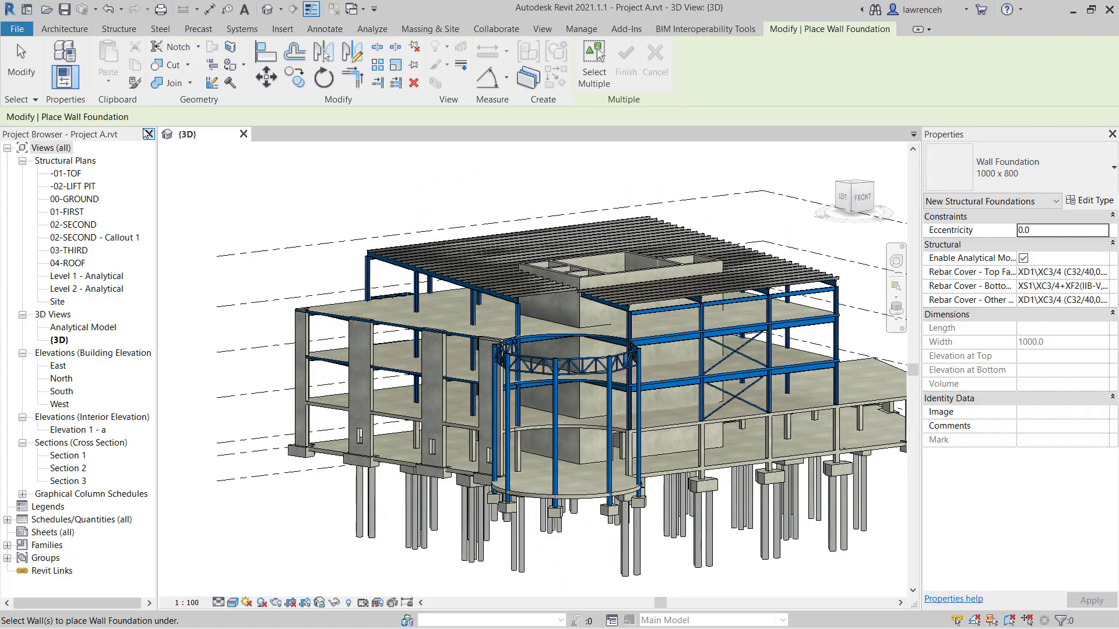
End wall foundation placement and inspect the ground floor slab
{"action": "left_click", "coordinate": [26, 72]}
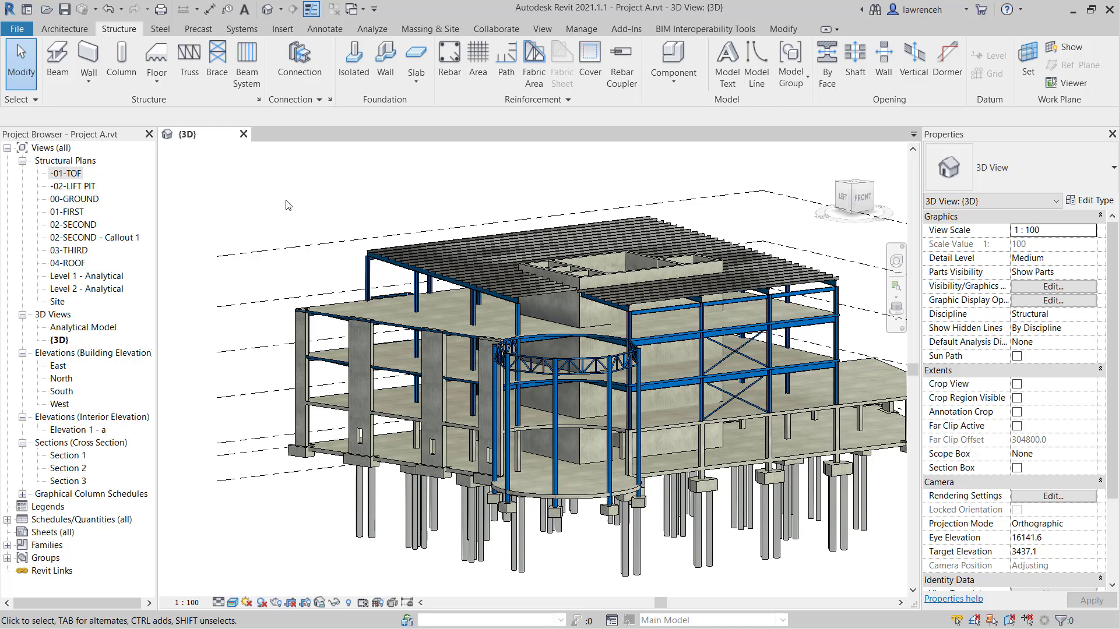
{"action": "scroll", "coordinate": [862, 448], "scroll_direction": "up", "scroll_amount": 5}
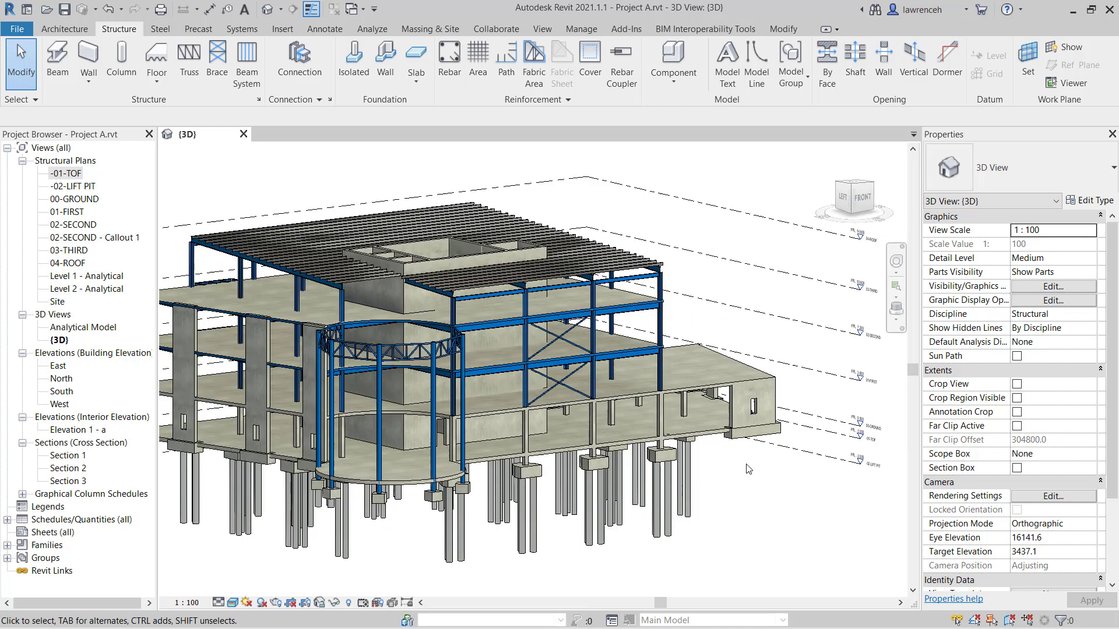
{"action": "scroll", "coordinate": [875, 469], "scroll_direction": "up", "scroll_amount": 5}
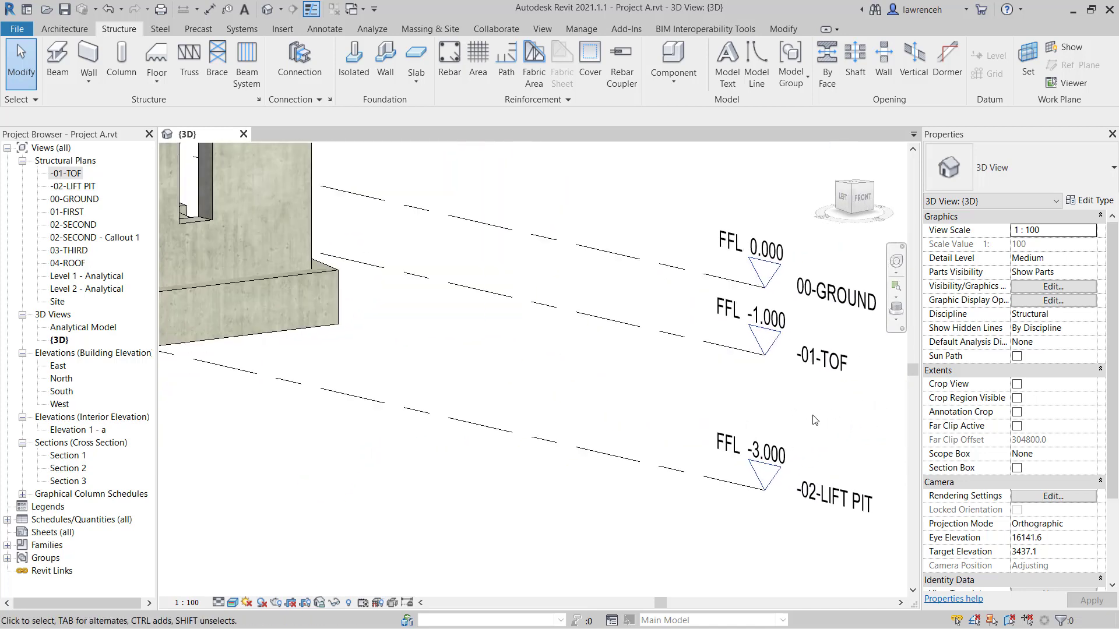
{"action": "scroll", "coordinate": [686, 375], "scroll_direction": "down", "scroll_amount": 10}
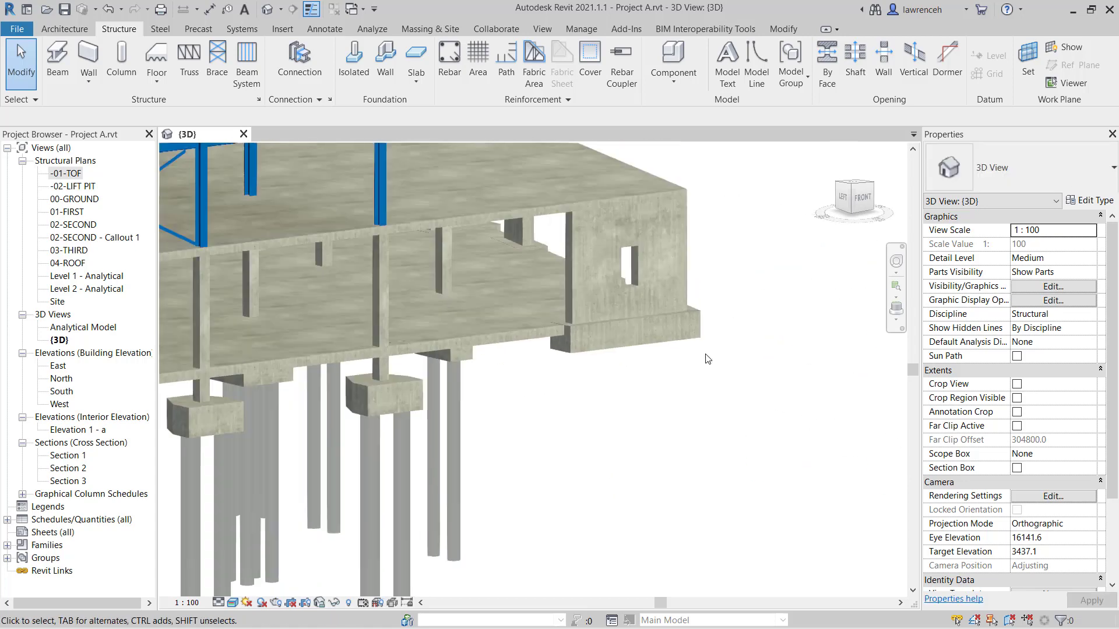
{"action": "left_click", "coordinate": [526, 342]}
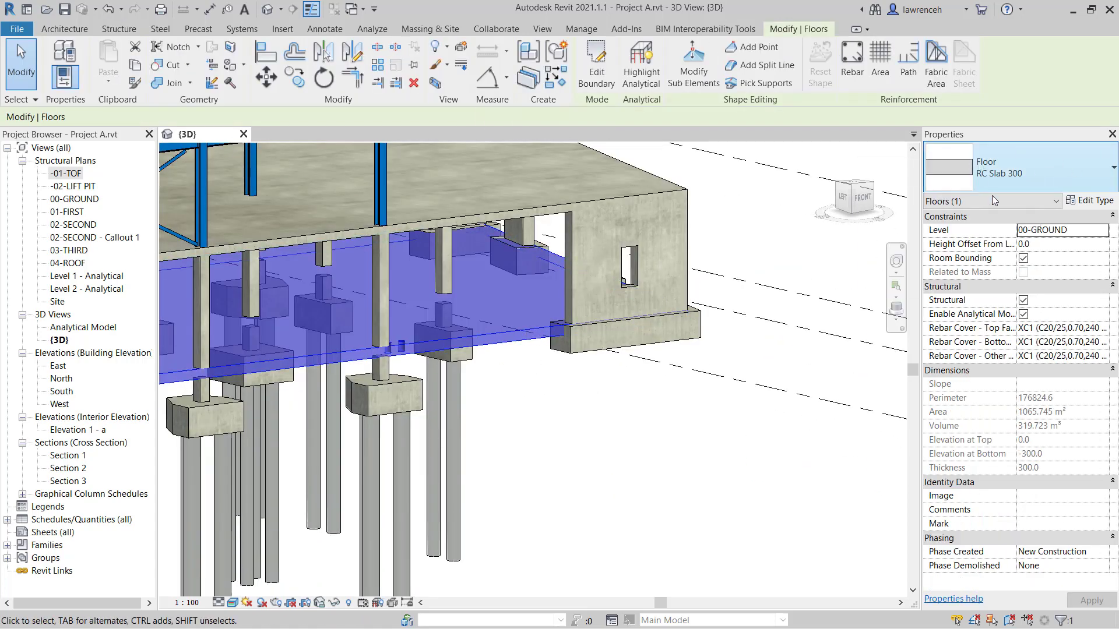
{"action": "middle_click_drag", "start_coordinate": [793, 247], "coordinate": [564, 258]}
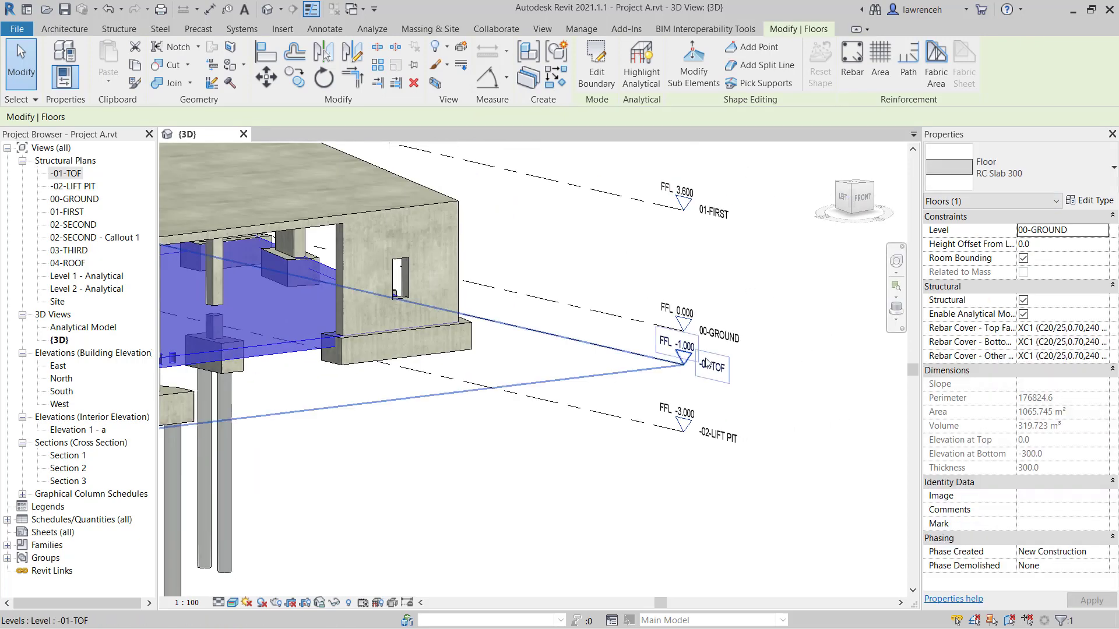
{"action": "key", "text": "Escape"}
Change the -01-TOF level elevation to -300mm and review slabs and piles from below
{"action": "left_click", "coordinate": [686, 345]}
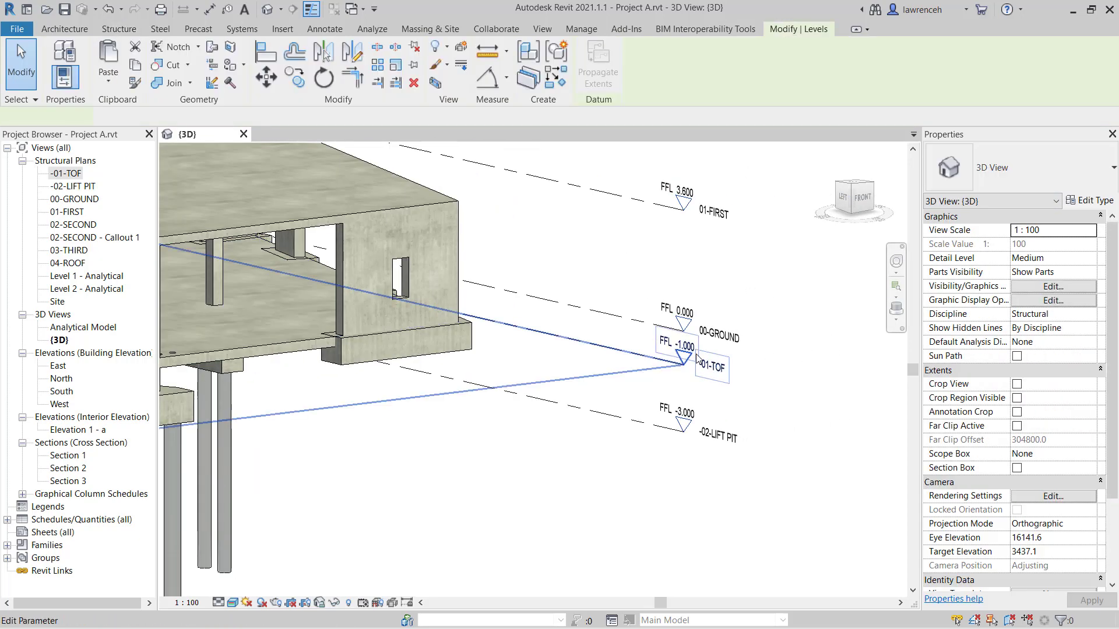
{"action": "left_click", "coordinate": [688, 345]}
{"action": "type", "text": "-30"}
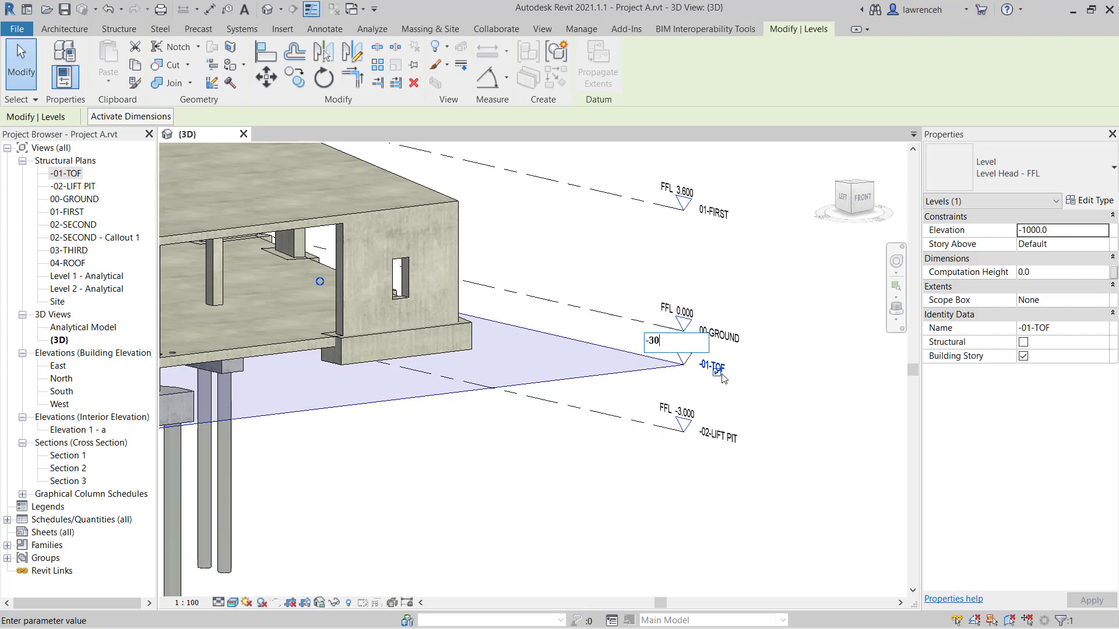
{"action": "type", "text": "0mm"}
{"action": "key", "text": "Return"}
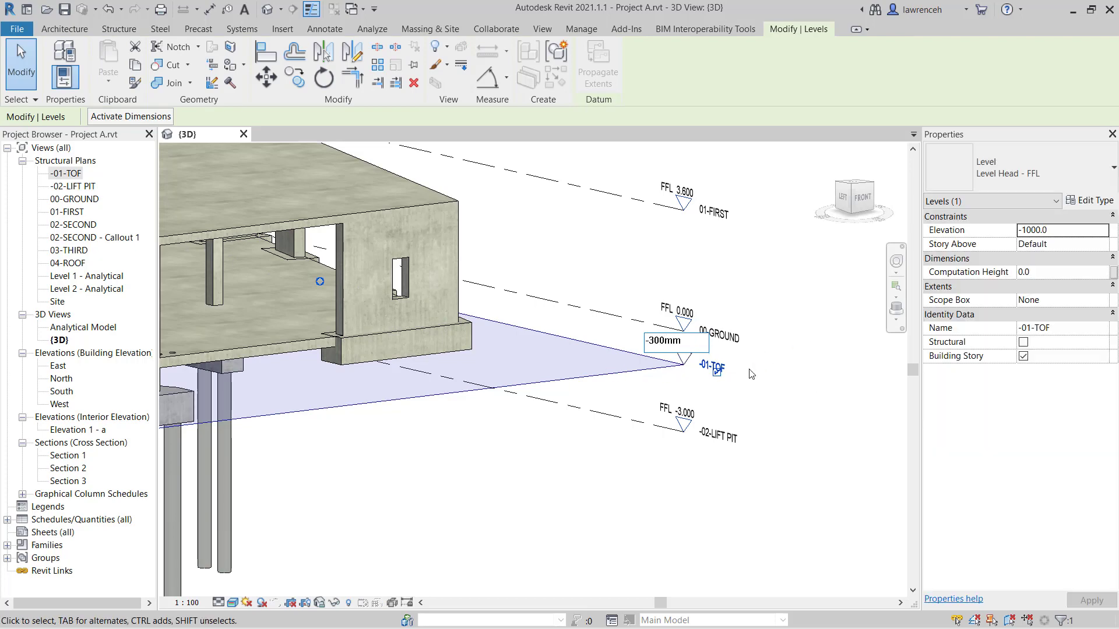
{"action": "left_click", "coordinate": [758, 381]}
{"action": "scroll", "coordinate": [683, 341], "scroll_direction": "up", "scroll_amount": 3}
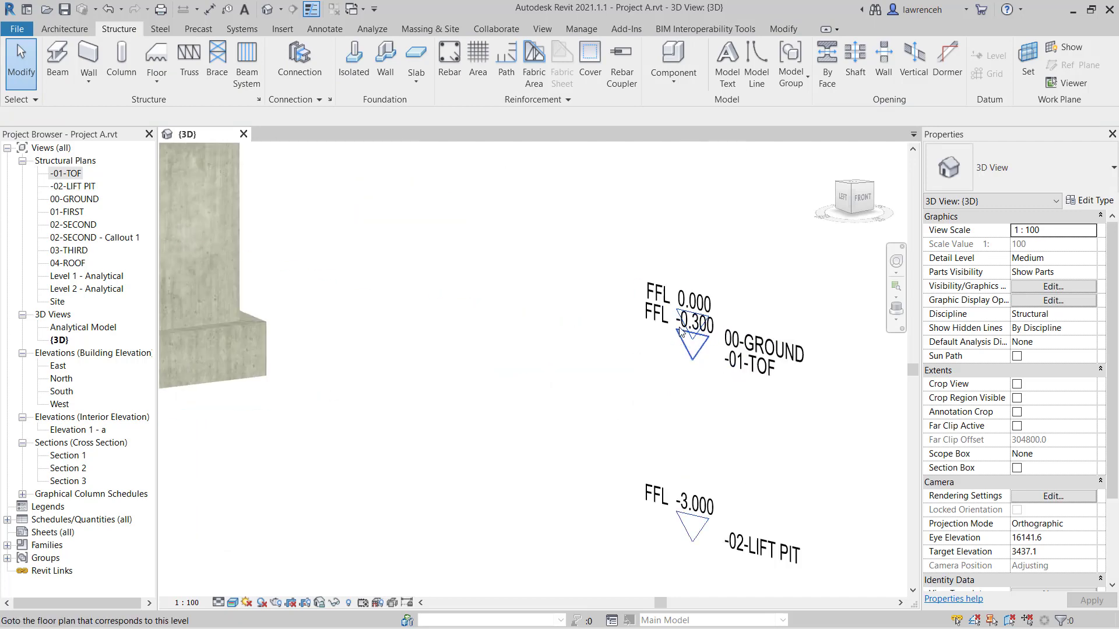
{"action": "scroll", "coordinate": [705, 358], "scroll_direction": "down", "scroll_amount": 2}
{"action": "scroll", "coordinate": [716, 369], "scroll_direction": "down", "scroll_amount": 3}
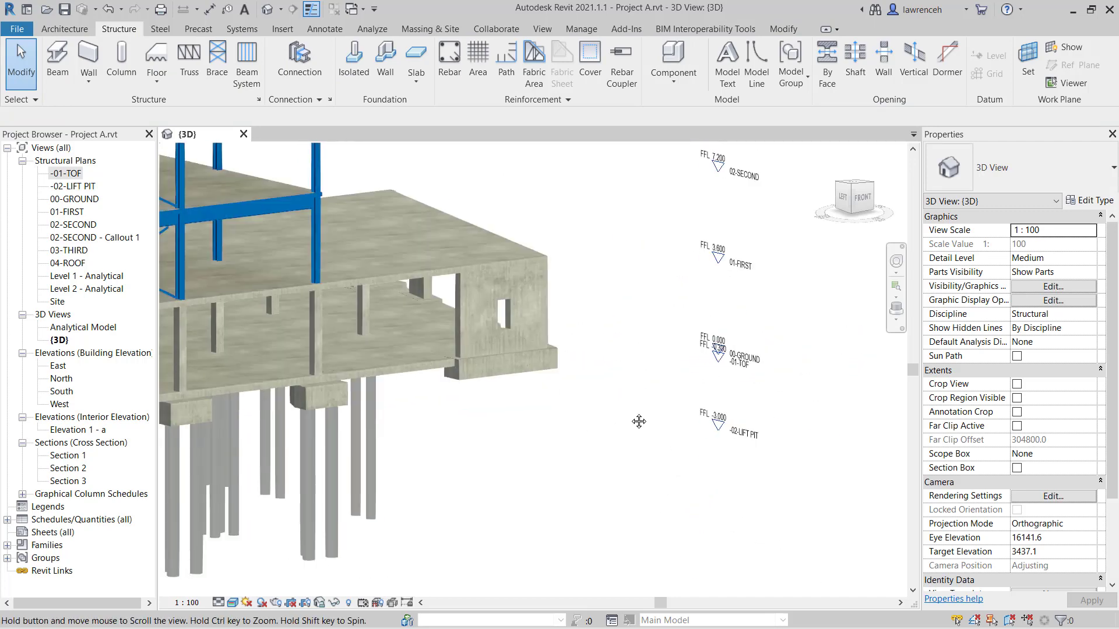
{"action": "scroll", "coordinate": [742, 461], "scroll_direction": "up", "scroll_amount": 3}
{"action": "middle_click_drag", "start_coordinate": [742, 461], "coordinate": [637, 567], "text": "shift"}
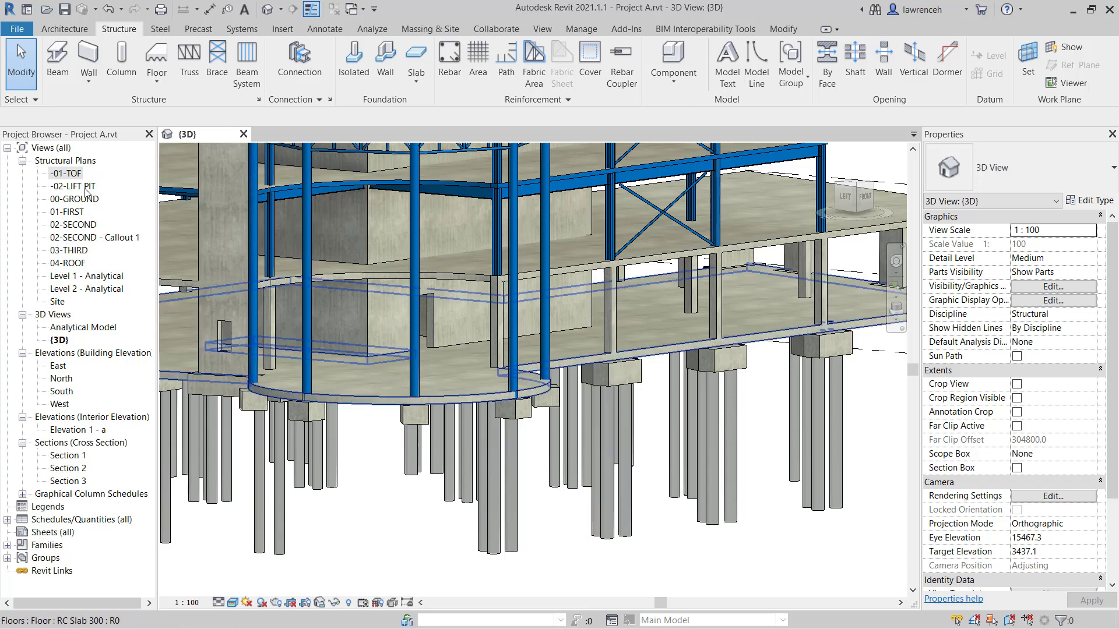
On the -01-TOF structural plan, start a beam using Concrete-Rectangular Beam 300 x 600mm
{"action": "double_click", "coordinate": [67, 173]}
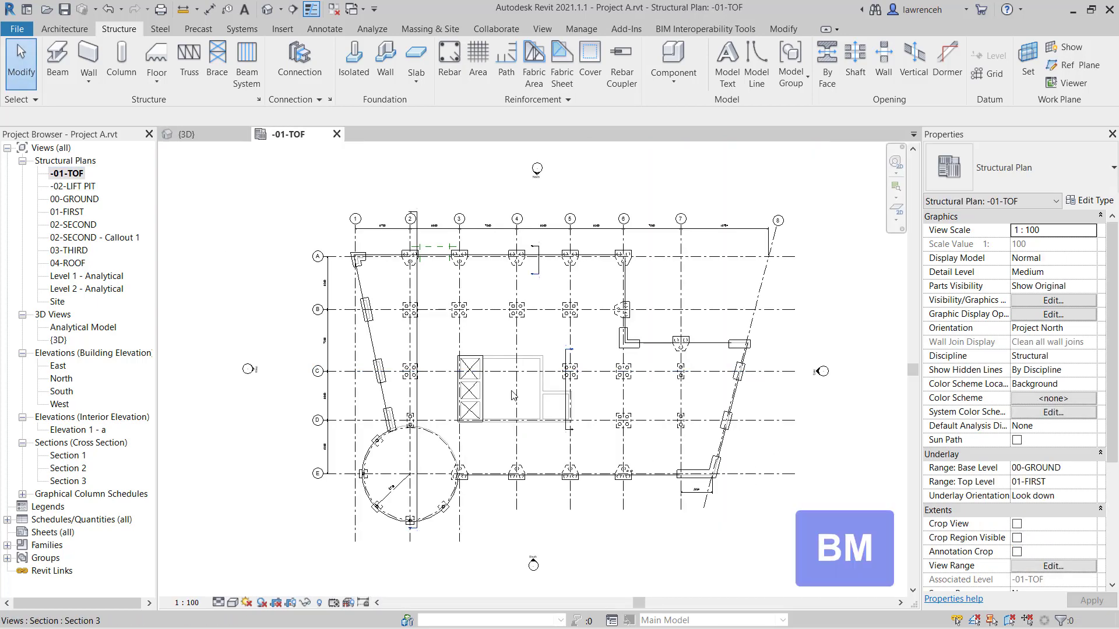
{"action": "left_click", "coordinate": [63, 57]}
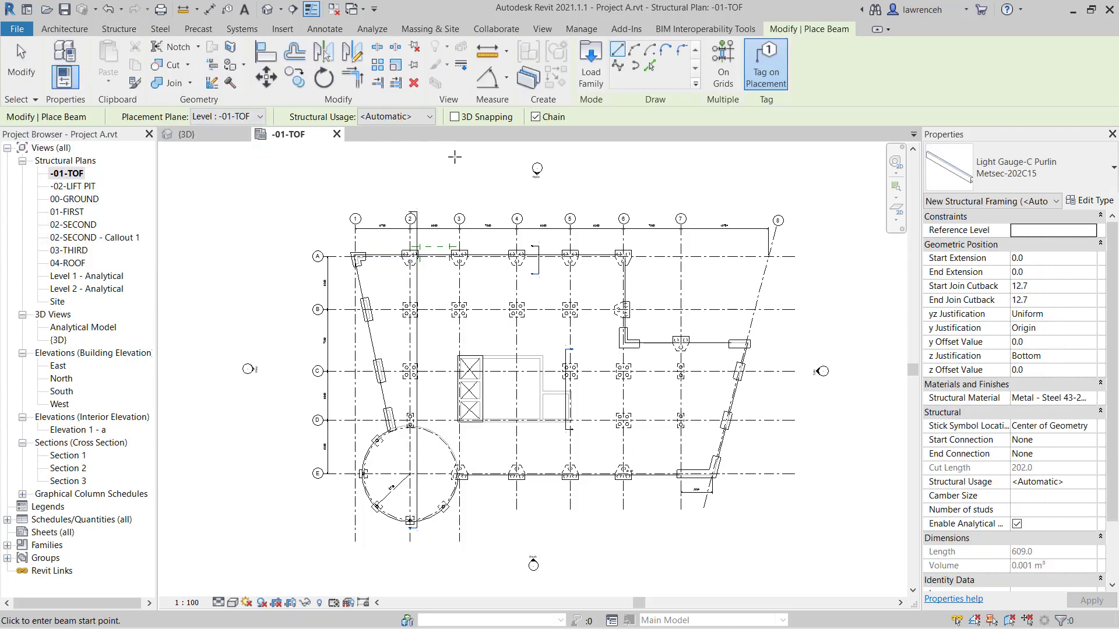
{"action": "left_click", "coordinate": [1112, 173]}
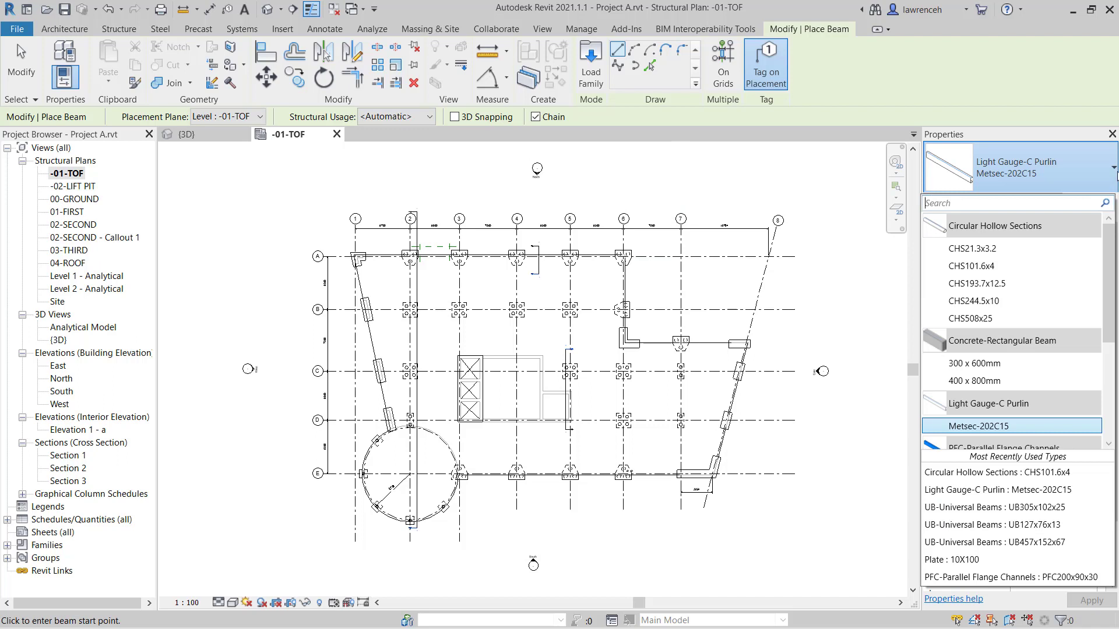
{"action": "left_click", "coordinate": [1016, 366]}
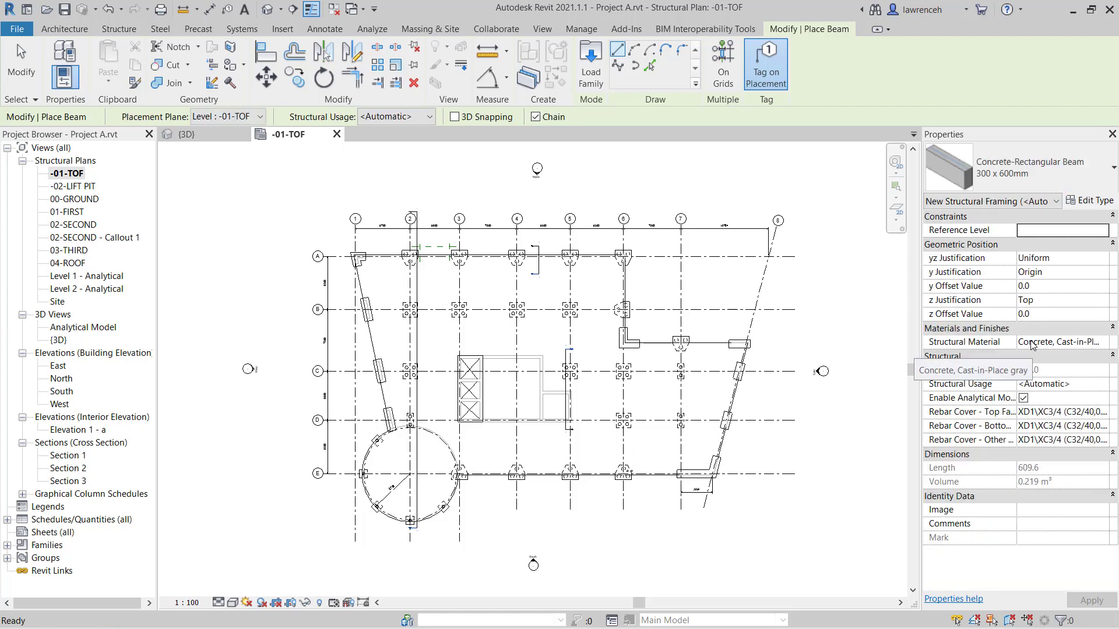
Duplicate the beam type as 500 x 500 with b and h both 500
{"action": "left_click", "coordinate": [1103, 203]}
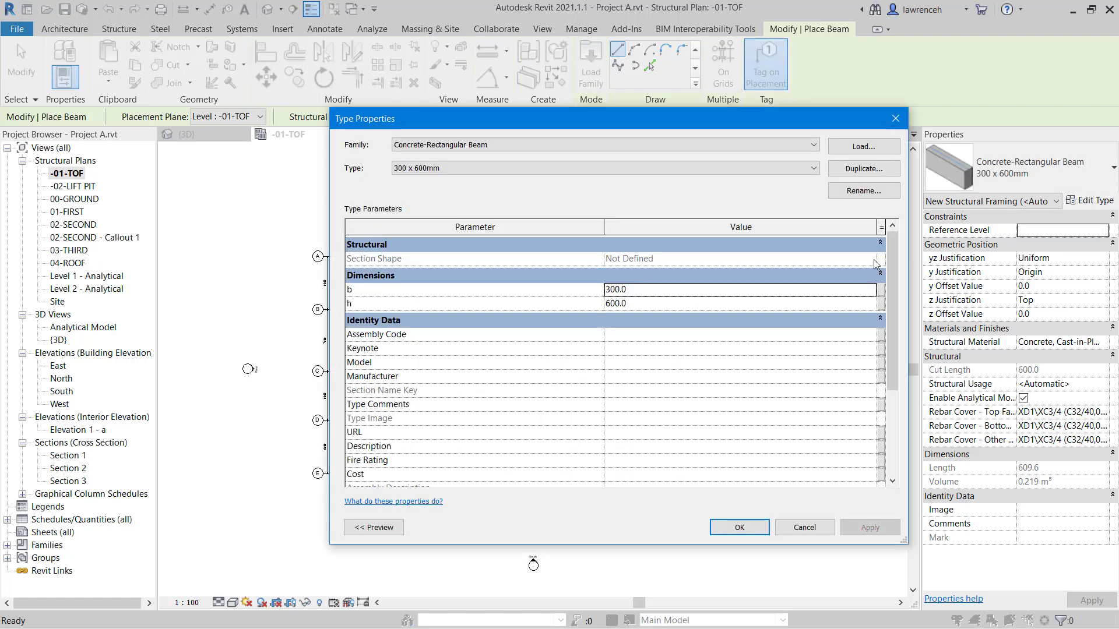
{"action": "left_click", "coordinate": [842, 170]}
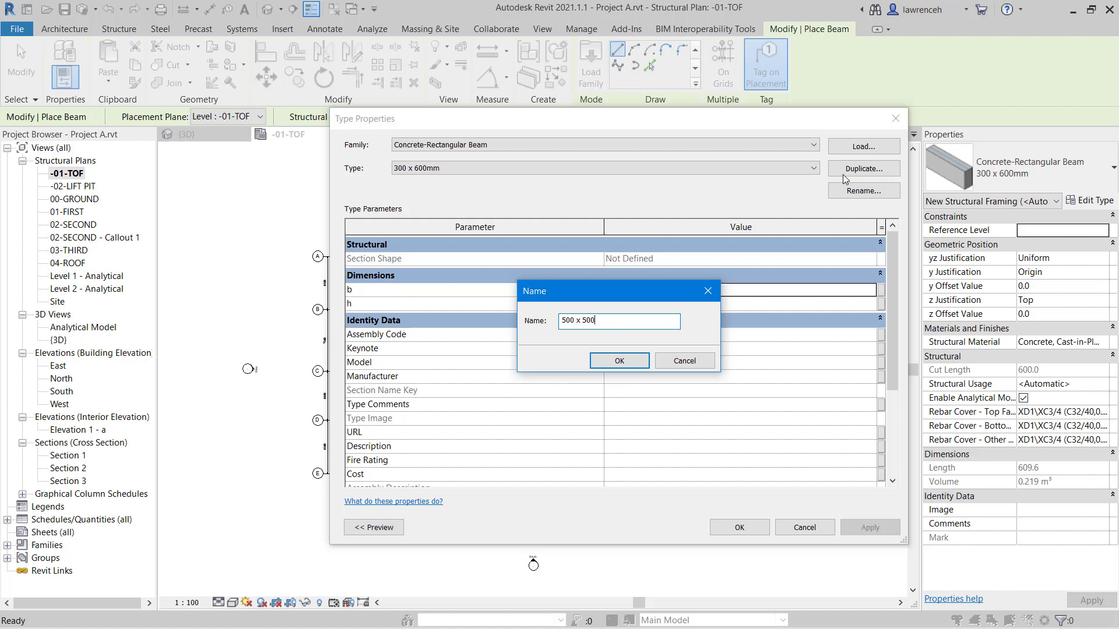
{"action": "left_click", "coordinate": [612, 364]}
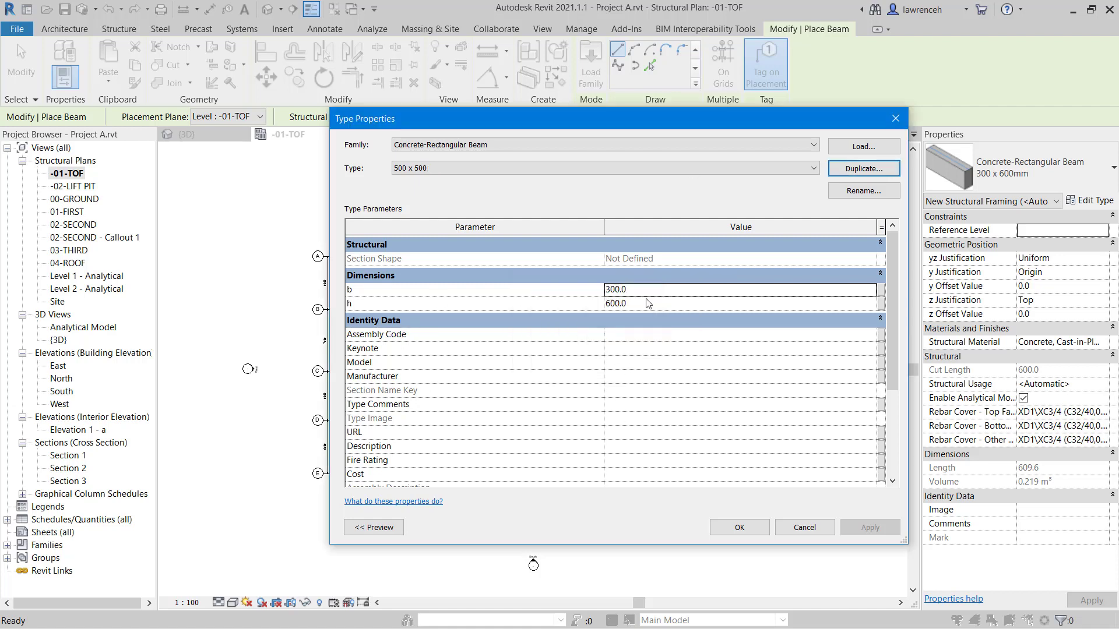
{"action": "left_click", "coordinate": [652, 294]}
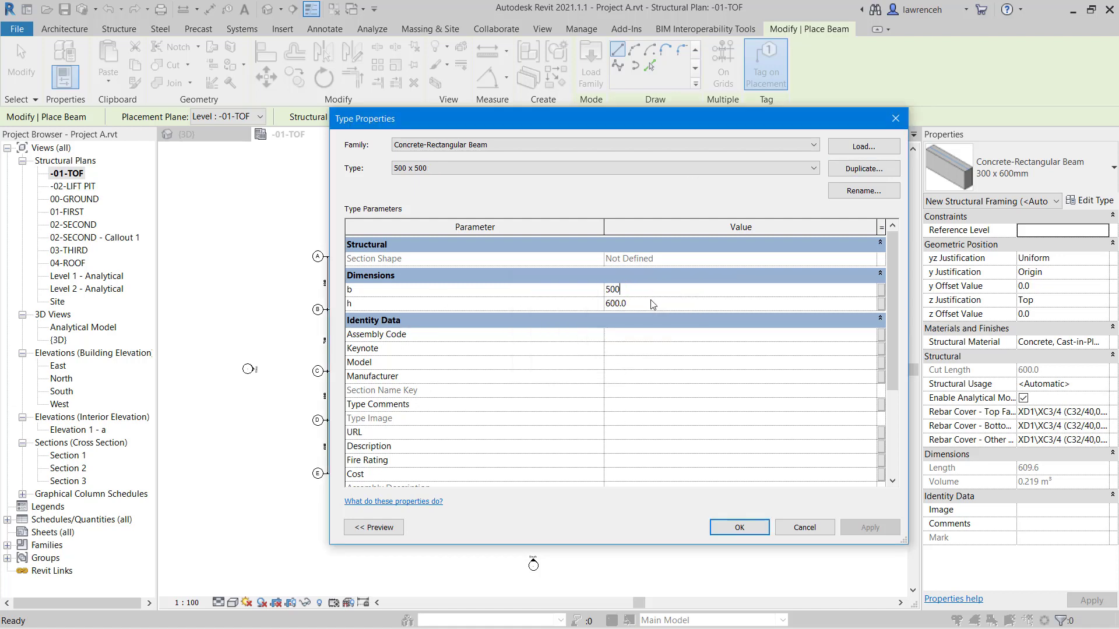
{"action": "type", "text": "500"}
{"action": "key", "text": "Return"}
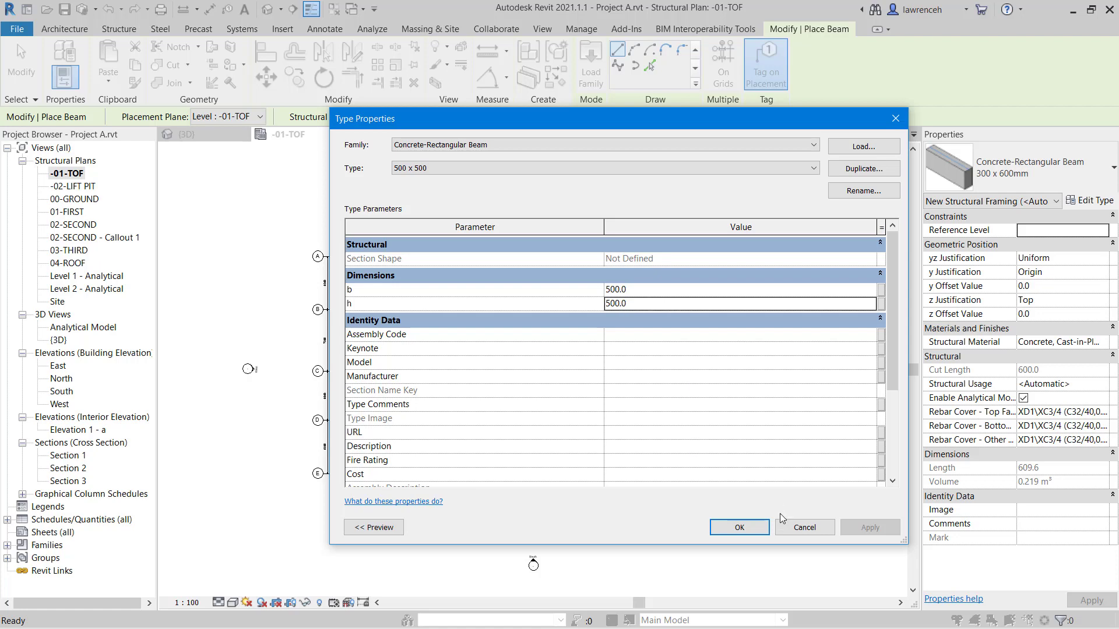
{"action": "left_click", "coordinate": [739, 528]}
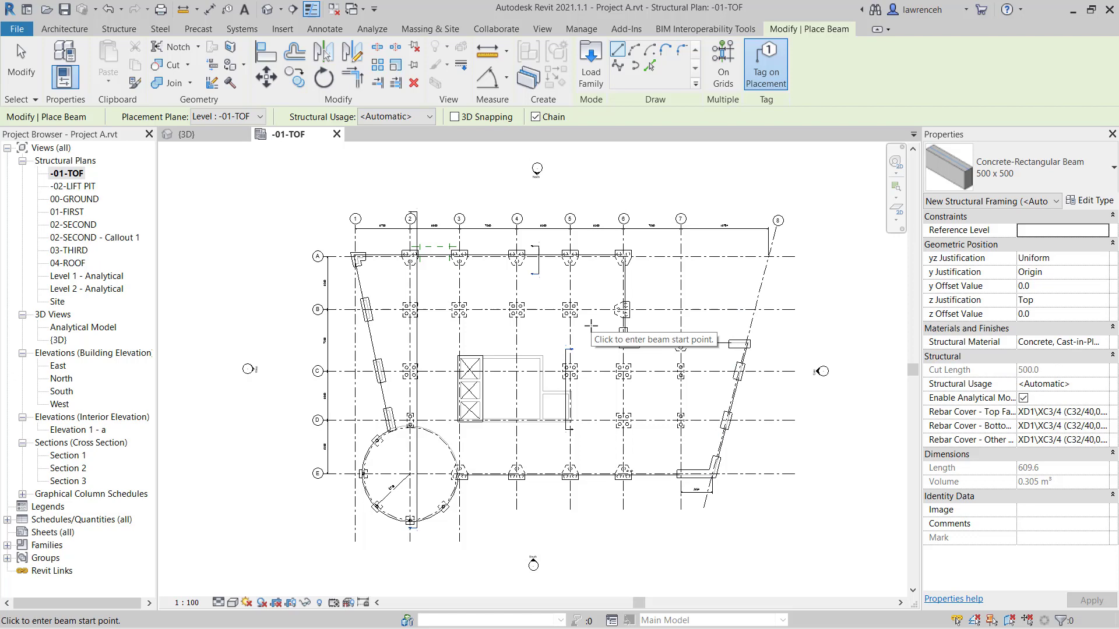
Draw the first 500 x 500 beam from corner column A/1 to the grid 2 column
{"action": "scroll", "coordinate": [361, 251], "scroll_direction": "up", "scroll_amount": 2}
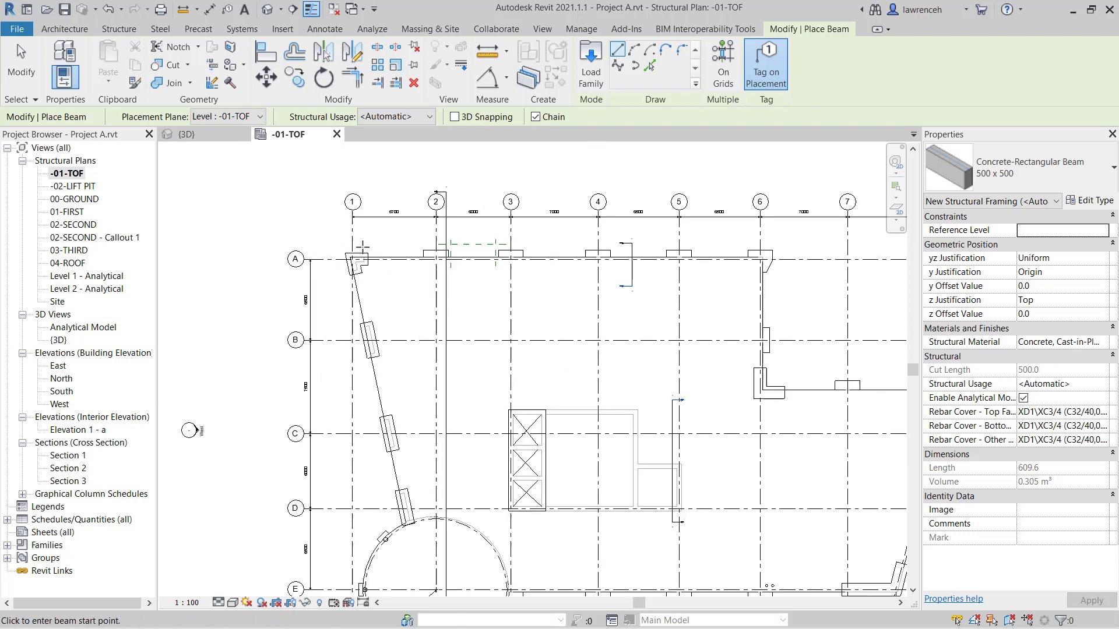
{"action": "scroll", "coordinate": [362, 247], "scroll_direction": "up", "scroll_amount": 5}
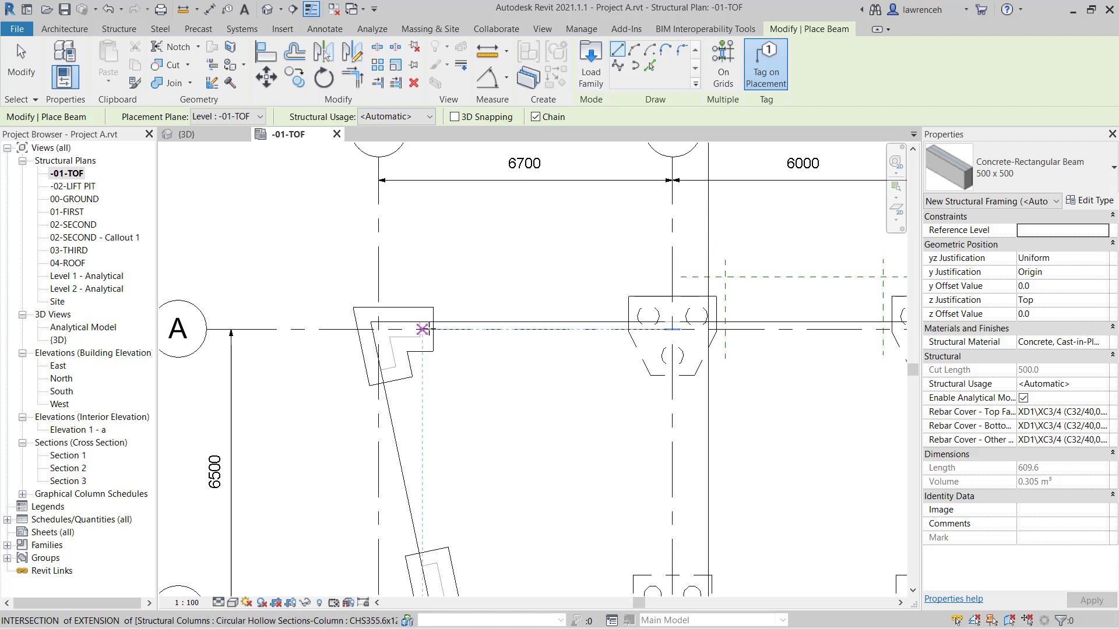
{"action": "left_click", "coordinate": [418, 330]}
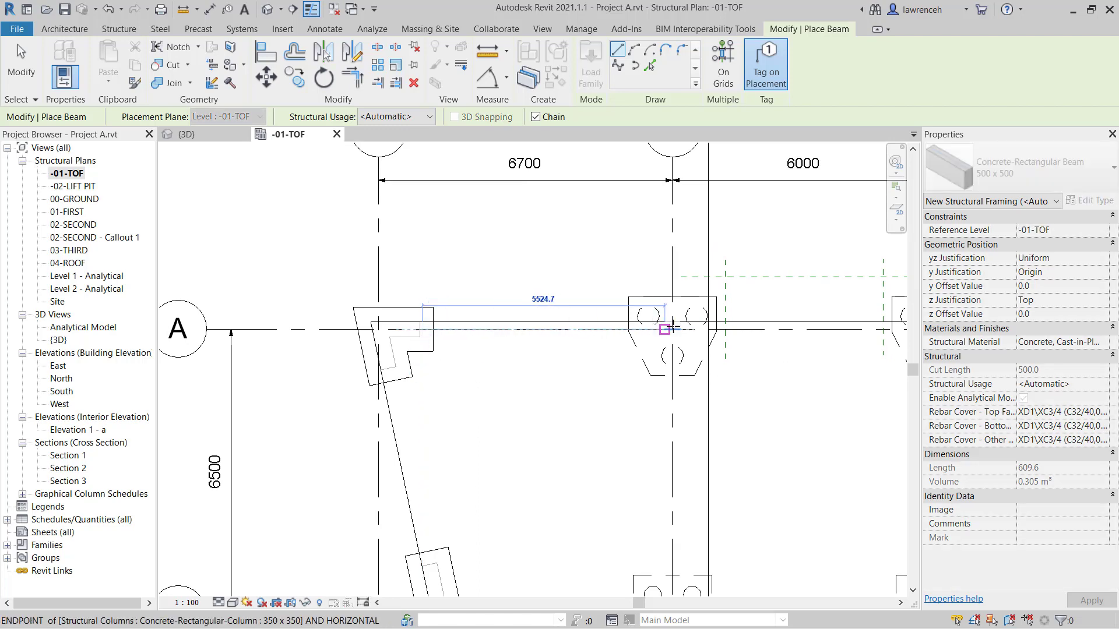
{"action": "left_click", "coordinate": [724, 388]}
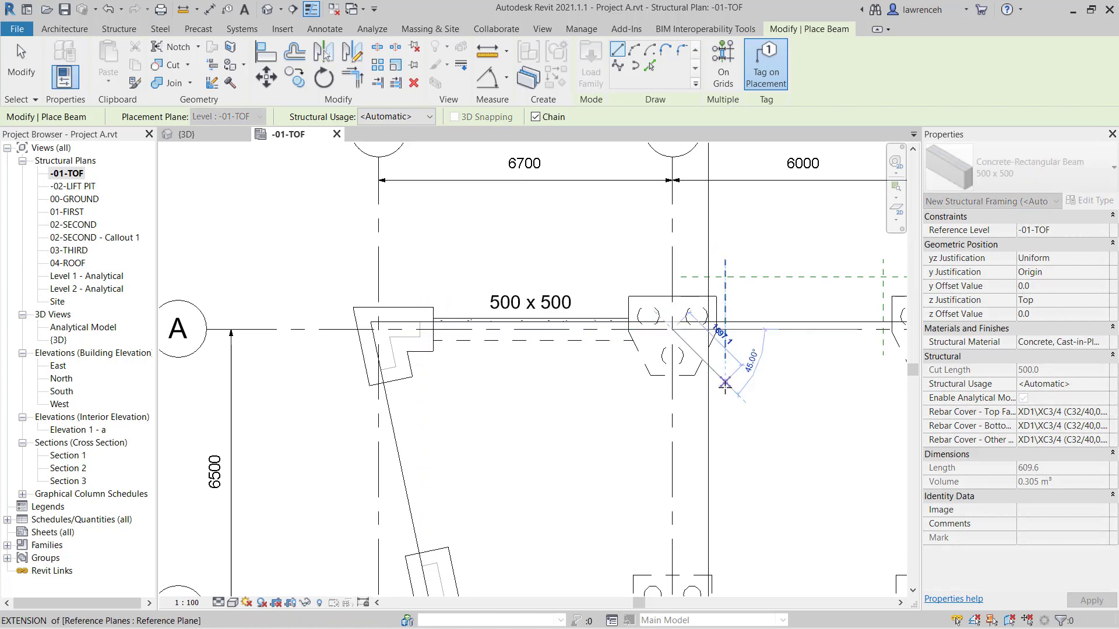
{"action": "scroll", "coordinate": [757, 384], "scroll_direction": "down", "scroll_amount": 2}
{"action": "middle_click_drag", "start_coordinate": [757, 385], "coordinate": [464, 383]}
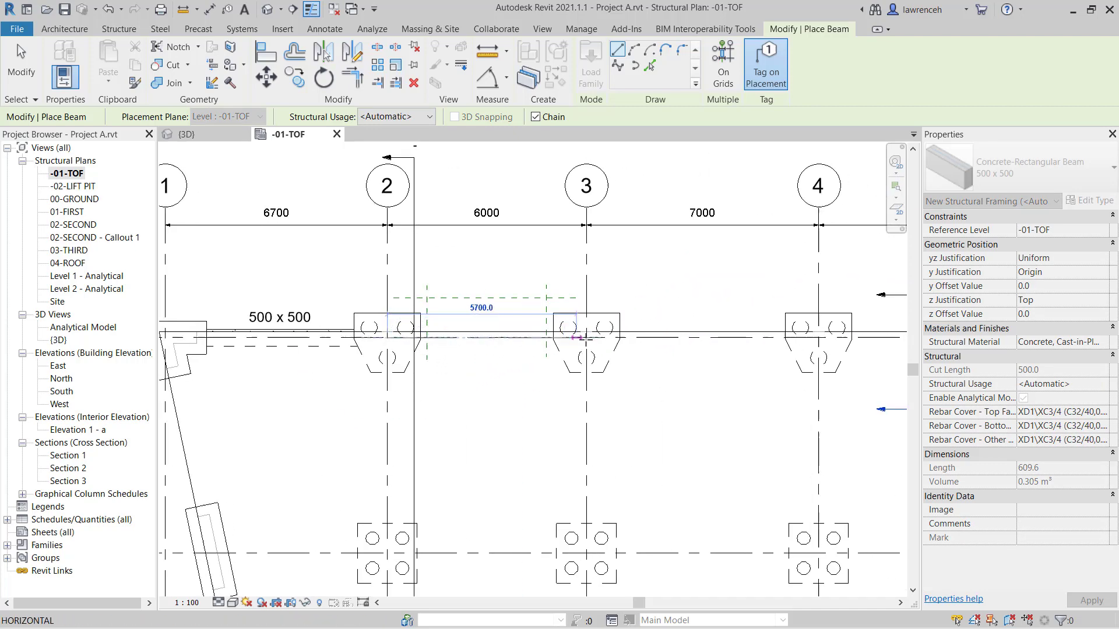
Chain beams along the top grid from grid 2 to grid 6, then down from the grid 6 column
{"action": "left_click", "coordinate": [739, 388]}
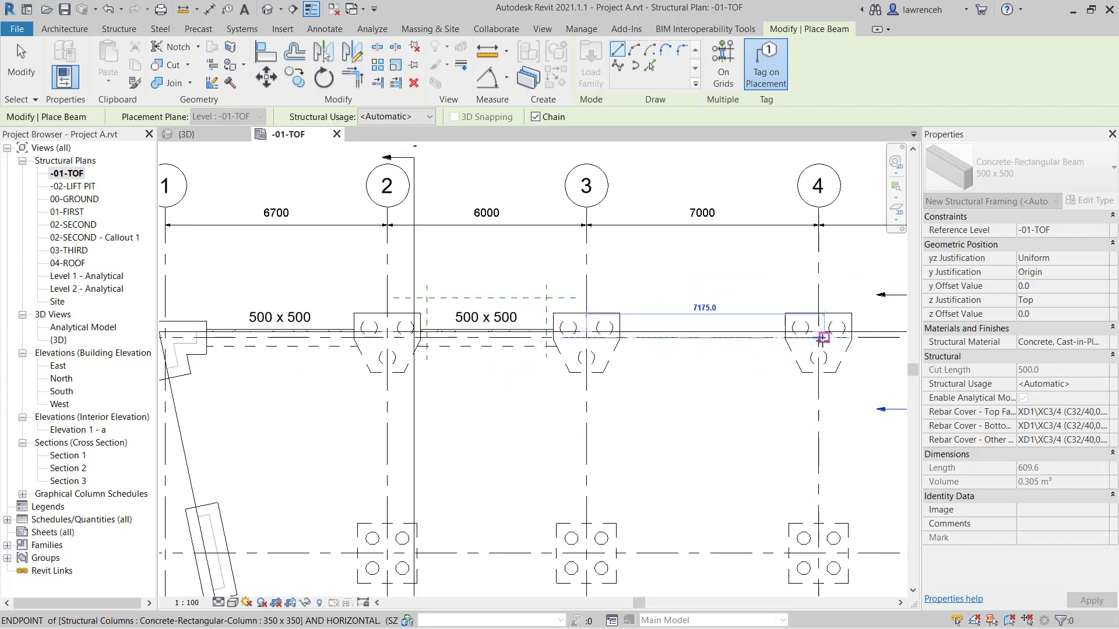
{"action": "scroll", "coordinate": [800, 384], "scroll_direction": "down", "scroll_amount": 2}
{"action": "left_click", "coordinate": [800, 384]}
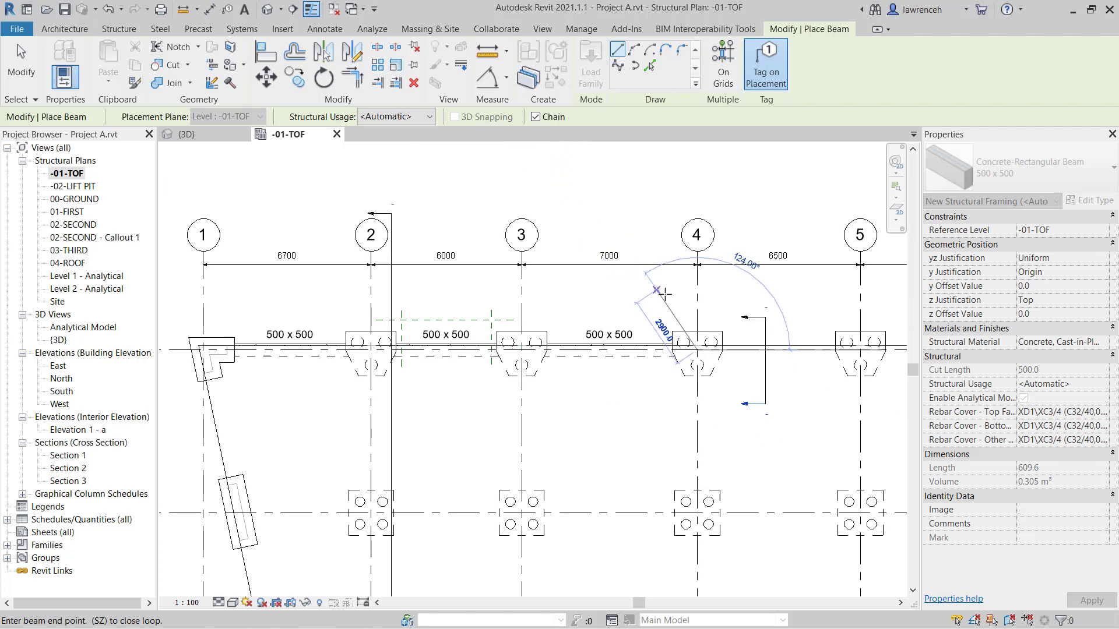
{"action": "middle_click_drag", "start_coordinate": [851, 367], "coordinate": [658, 384]}
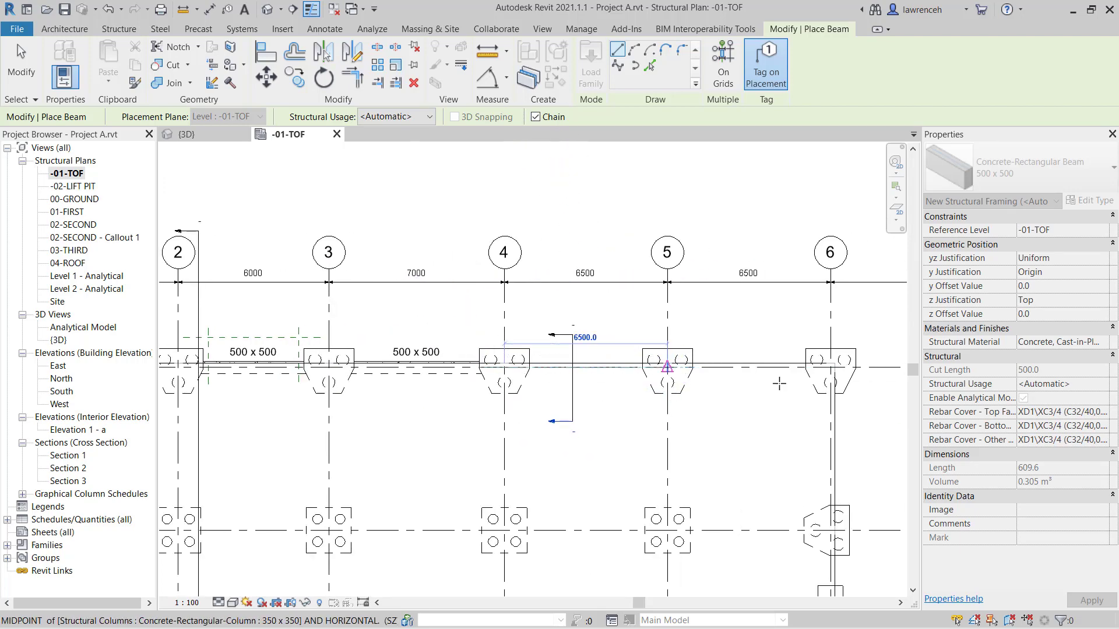
{"action": "left_click", "coordinate": [667, 367]}
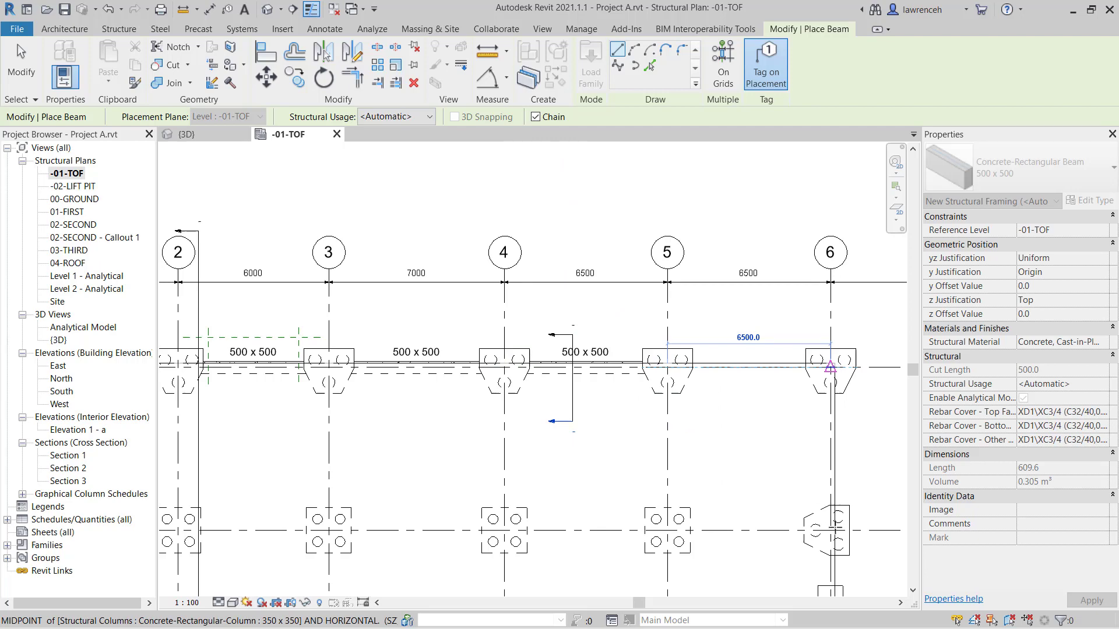
{"action": "left_click", "coordinate": [830, 368]}
{"action": "left_click", "coordinate": [773, 521]}
{"action": "middle_click_drag", "start_coordinate": [773, 521], "coordinate": [707, 268]}
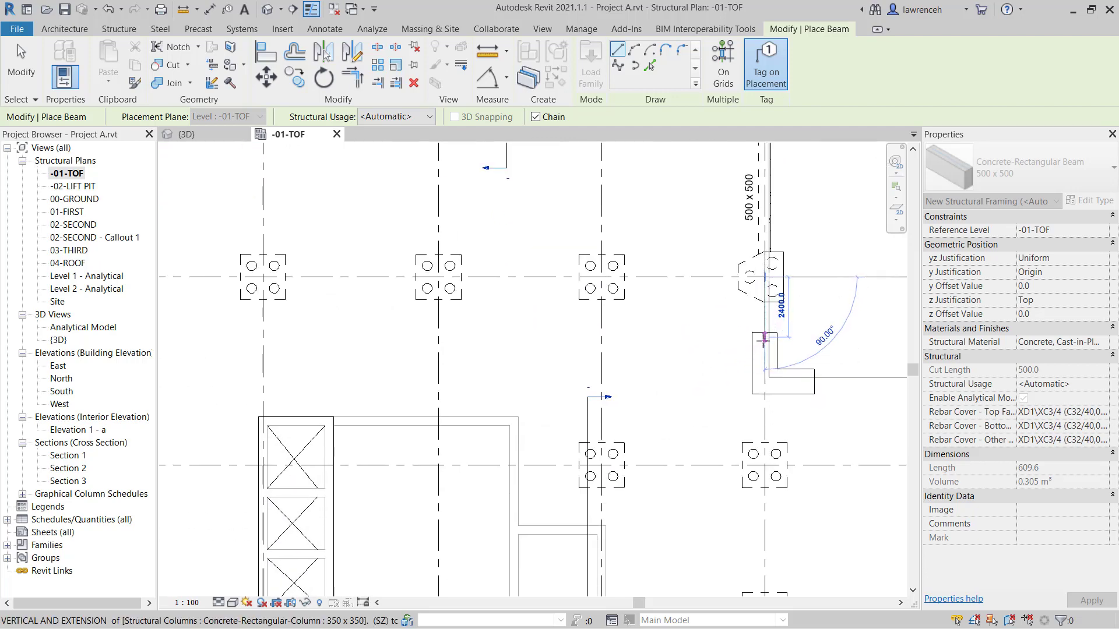
{"action": "right_click", "coordinate": [680, 320]}
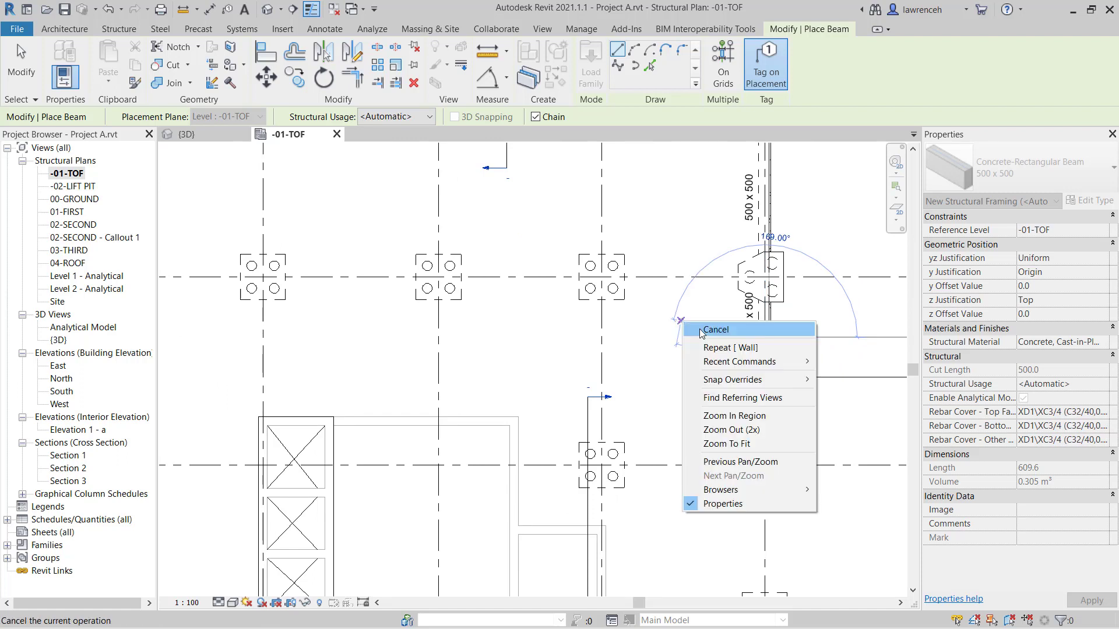
Place chained beams along the stepped edge to the right-hand column
{"action": "left_click", "coordinate": [716, 330]}
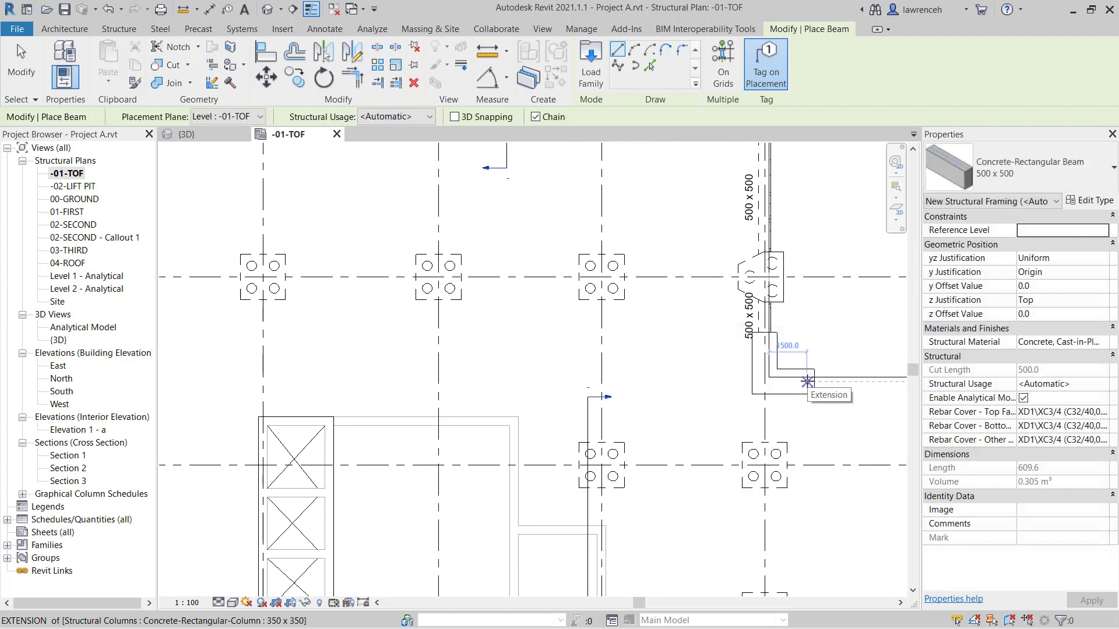
{"action": "left_click", "coordinate": [804, 382]}
{"action": "middle_click_drag", "start_coordinate": [804, 382], "coordinate": [507, 389]}
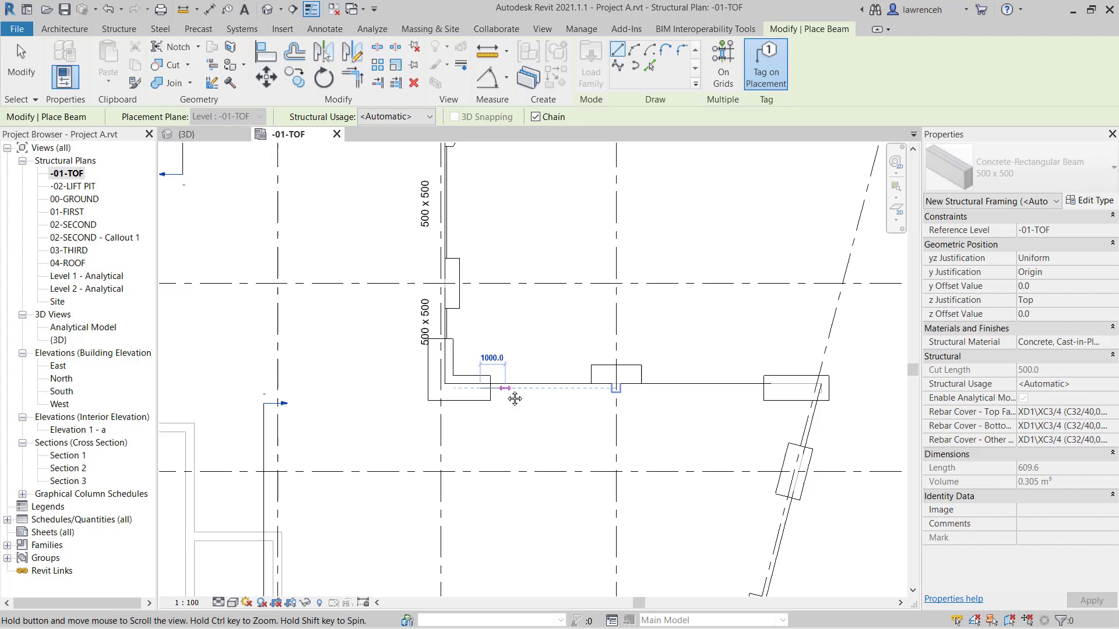
{"action": "left_click", "coordinate": [616, 386]}
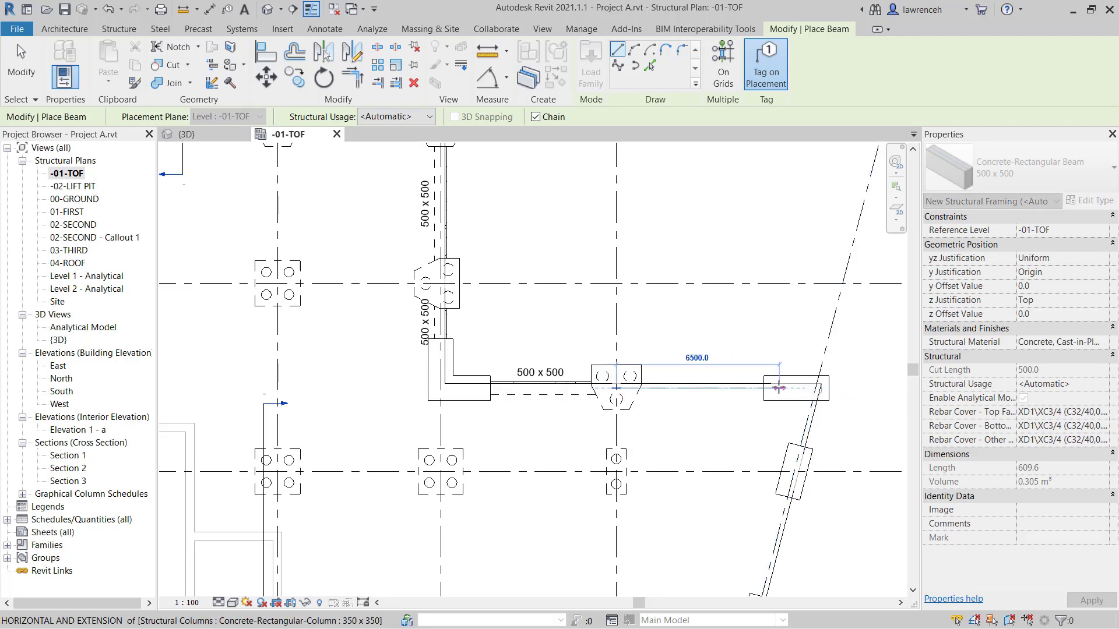
{"action": "left_click", "coordinate": [763, 436]}
{"action": "key", "text": "Escape"}
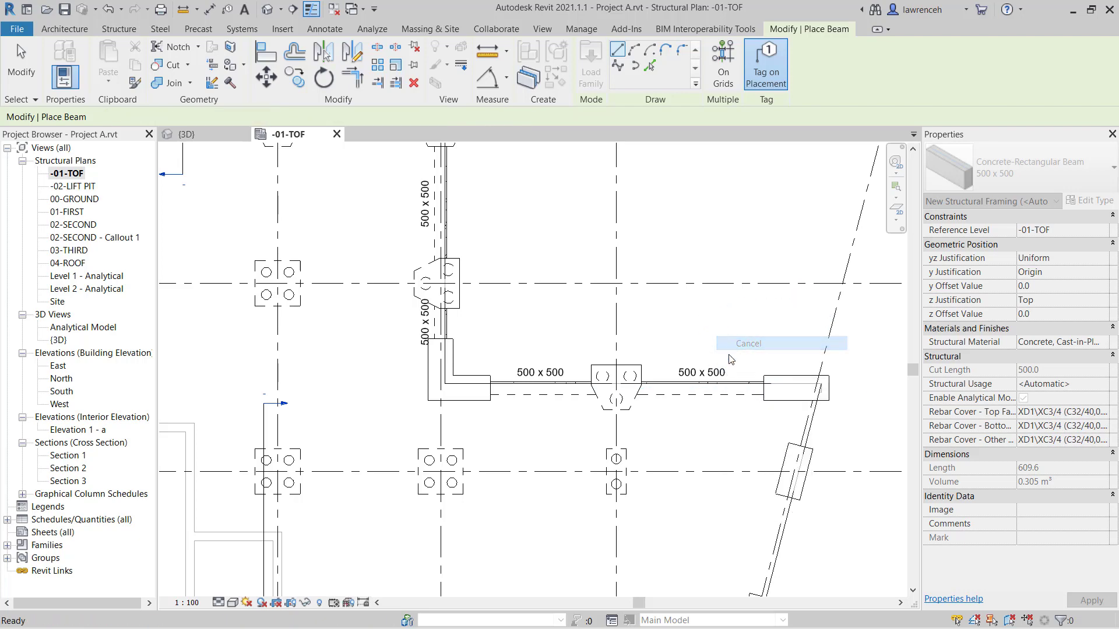
Place beams down the sloping east edge to the lower corner
{"action": "middle_click_drag", "start_coordinate": [847, 436], "coordinate": [817, 260]}
{"action": "left_click", "coordinate": [791, 210]}
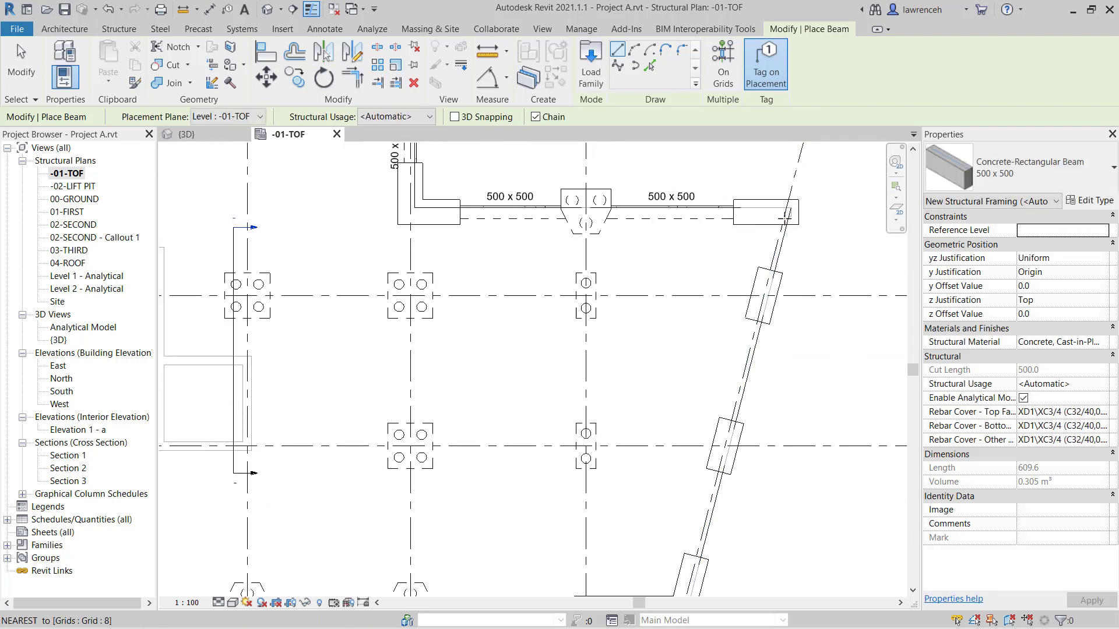
{"action": "left_click", "coordinate": [773, 278]}
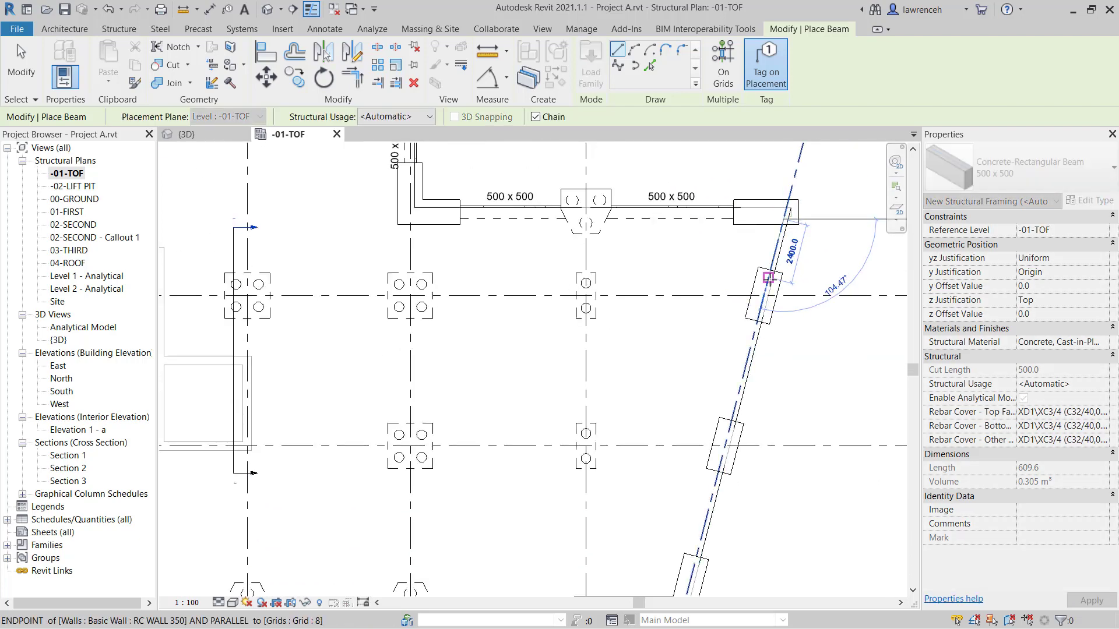
{"action": "left_click", "coordinate": [757, 312]}
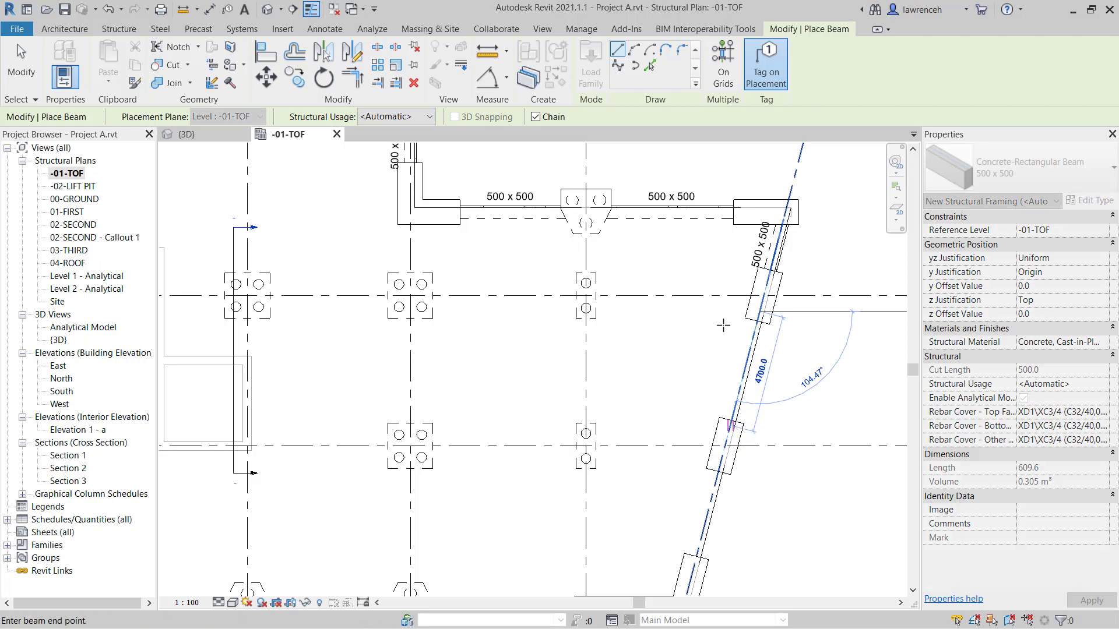
{"action": "right_click", "coordinate": [740, 399]}
{"action": "left_click", "coordinate": [757, 403]}
{"action": "middle_click_drag", "start_coordinate": [732, 482], "coordinate": [748, 356]}
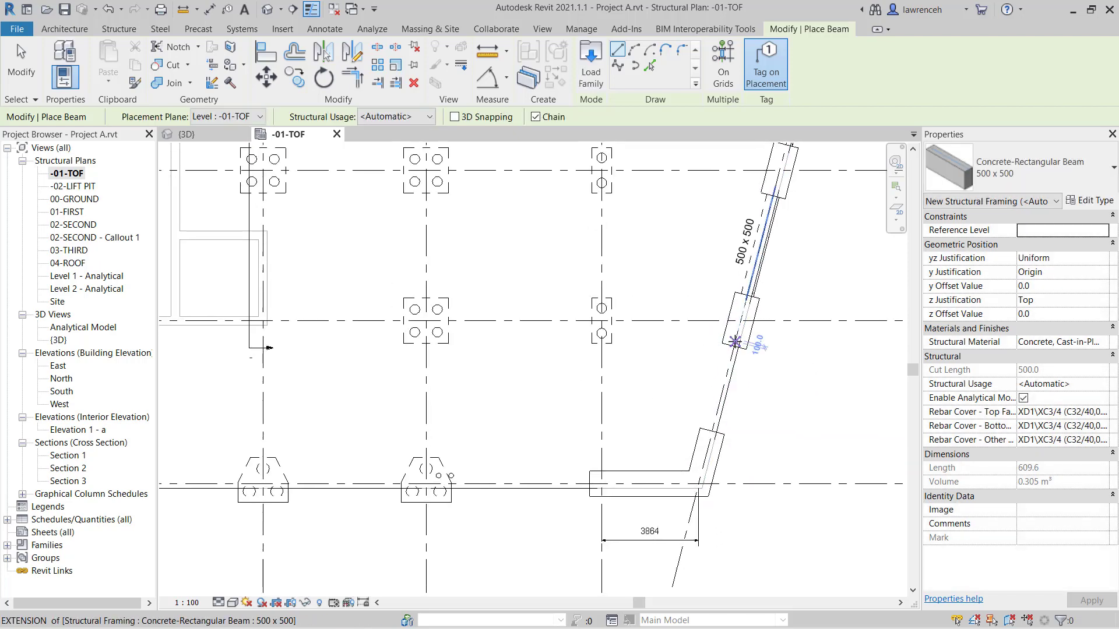
{"action": "left_click", "coordinate": [741, 342]}
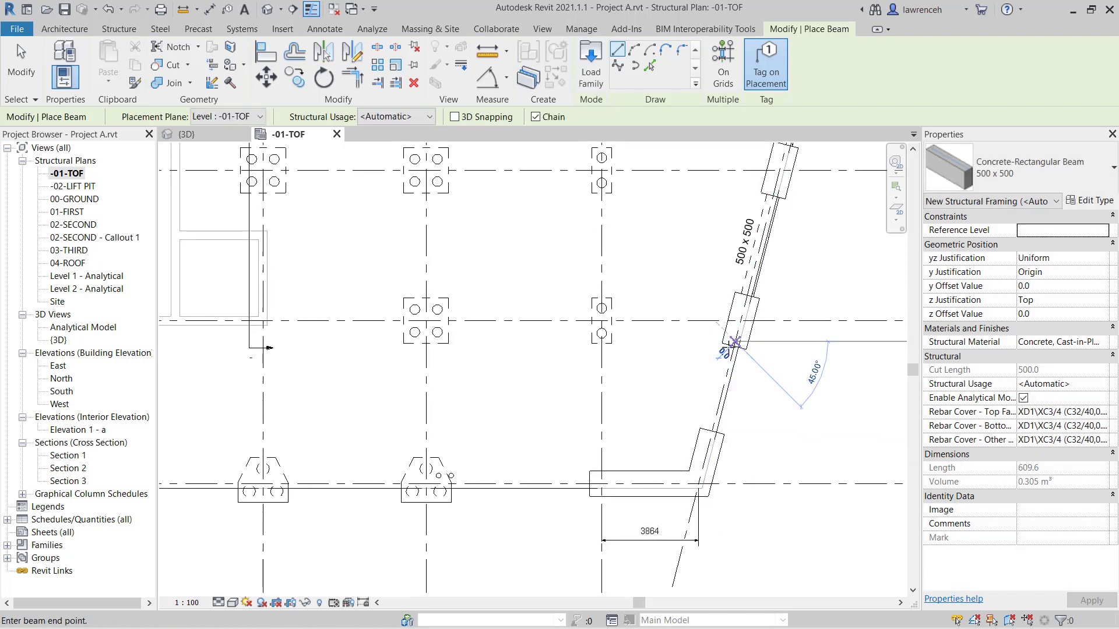
{"action": "left_click", "coordinate": [764, 373]}
{"action": "right_click", "coordinate": [900, 445]}
{"action": "left_click", "coordinate": [918, 450]}
Place beams westward between the columns along the bottom grid line
{"action": "left_click", "coordinate": [426, 485]}
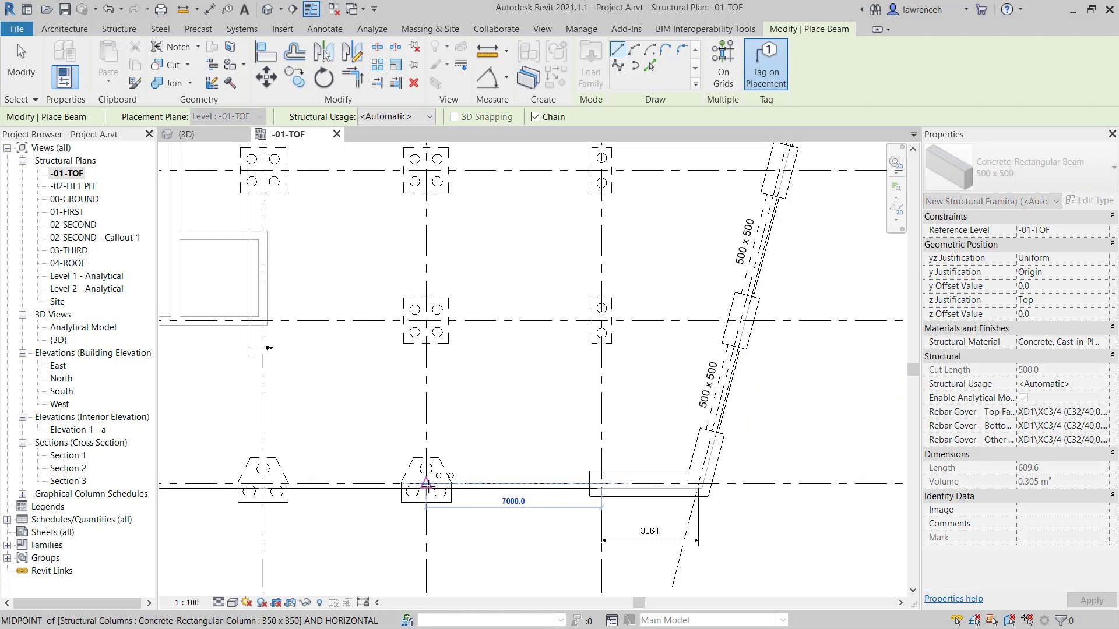
{"action": "middle_click_drag", "start_coordinate": [459, 457], "coordinate": [545, 499]}
{"action": "scroll", "coordinate": [545, 498], "scroll_direction": "down", "scroll_amount": 2}
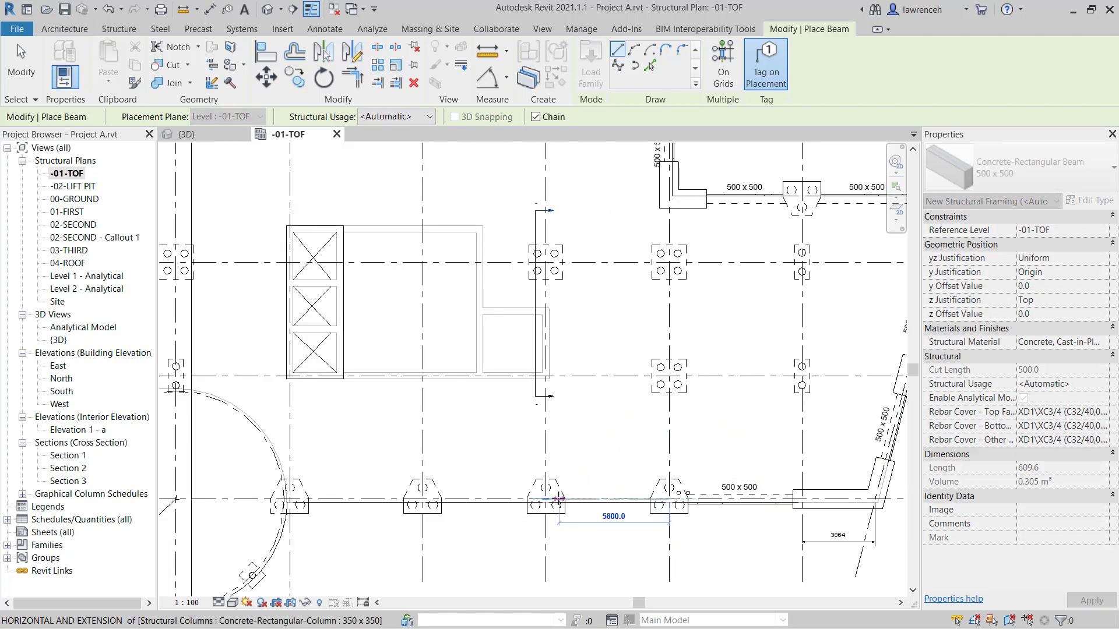
{"action": "left_click", "coordinate": [546, 499]}
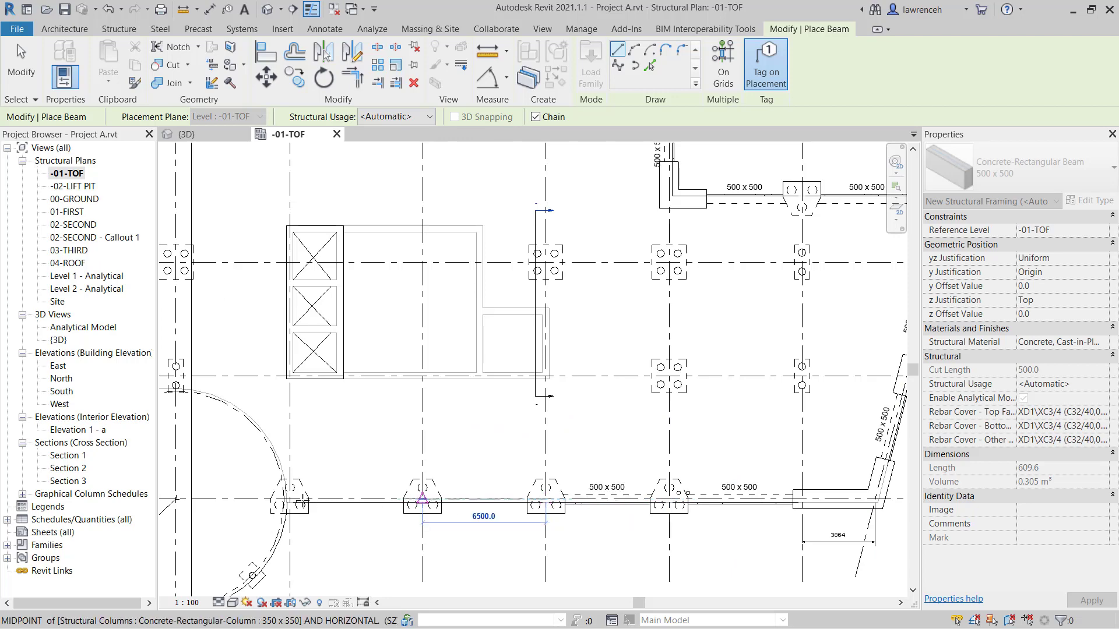
{"action": "left_click", "coordinate": [422, 499]}
{"action": "scroll", "coordinate": [770, 479], "scroll_direction": "down", "scroll_amount": 3}
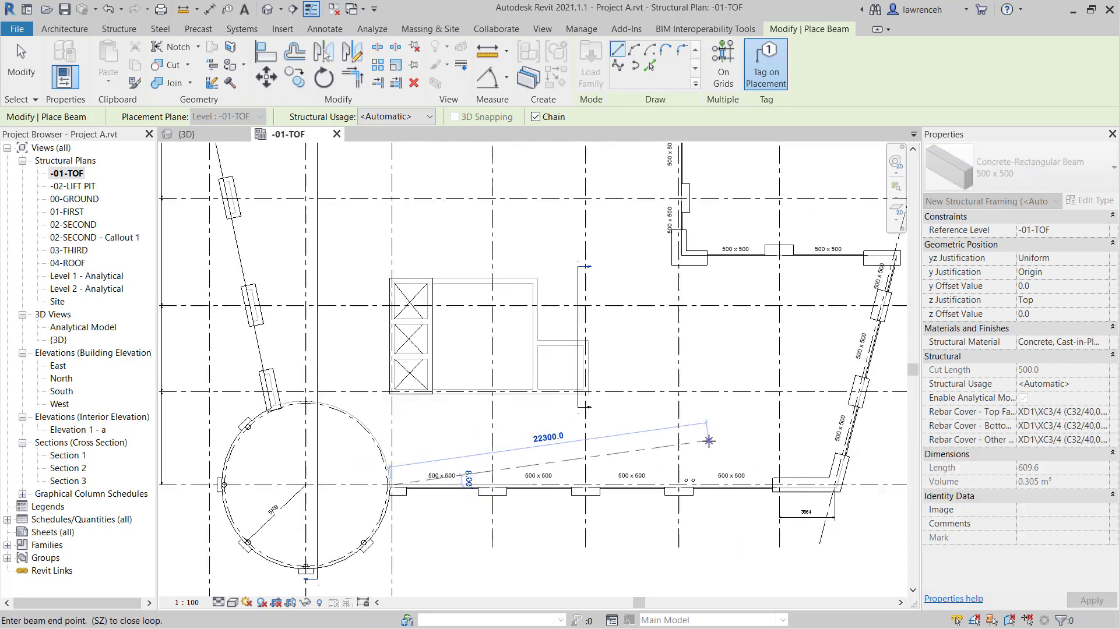
{"action": "middle_click_drag", "start_coordinate": [698, 486], "coordinate": [684, 518]}
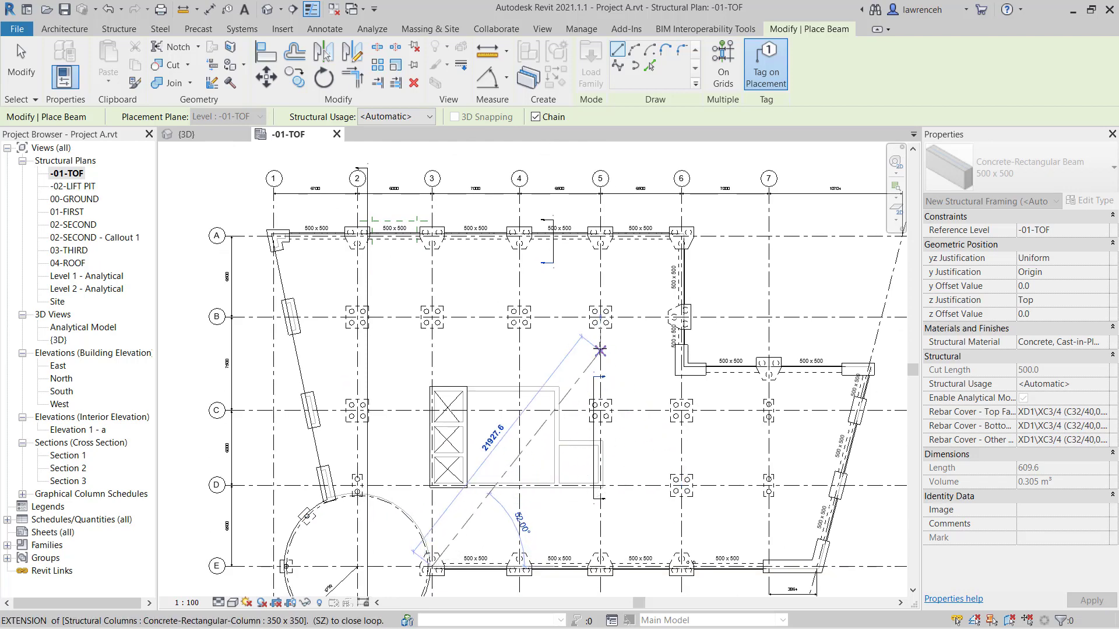
{"action": "scroll", "coordinate": [600, 350], "scroll_direction": "down", "scroll_amount": 2}
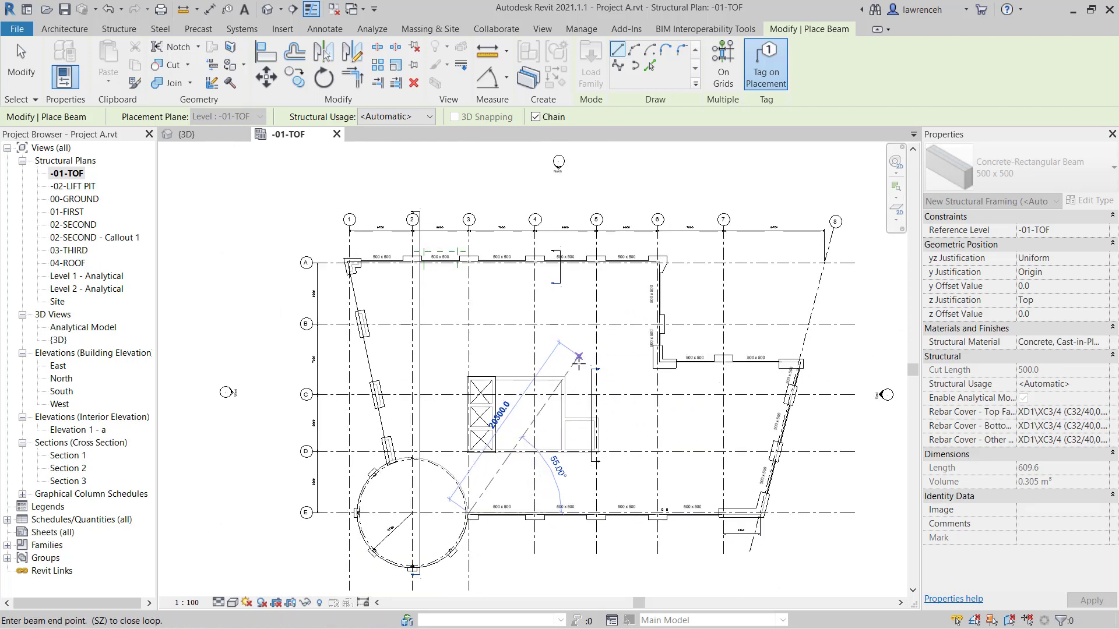
{"action": "scroll", "coordinate": [578, 357], "scroll_direction": "down", "scroll_amount": 1}
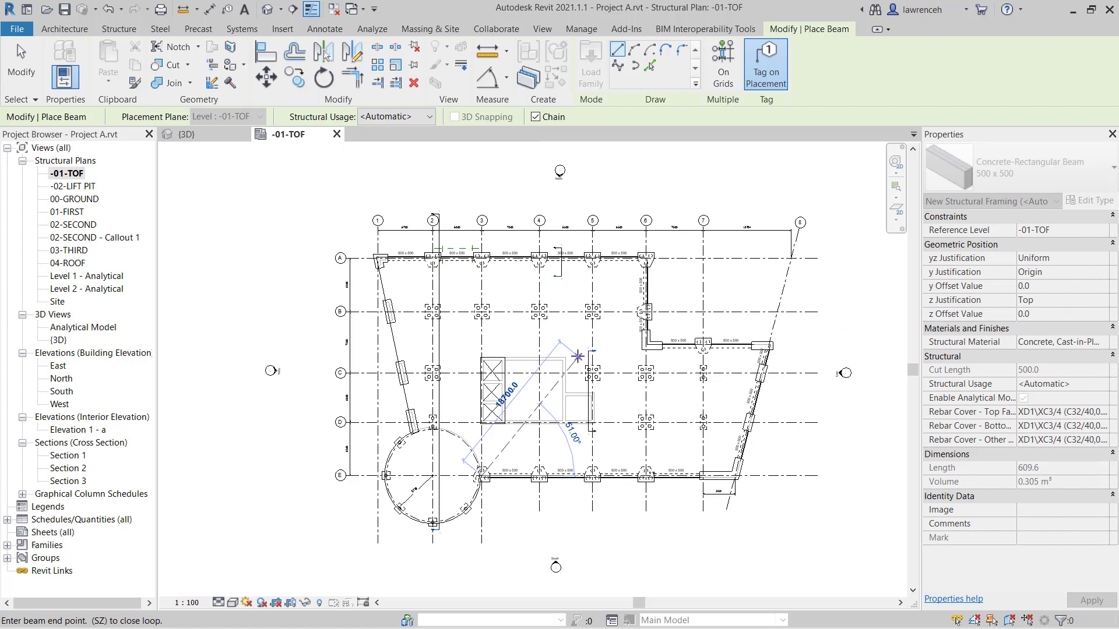
Place 500x500 concrete beams on every grid line of -01-TOF by window-picking the grids
{"action": "key", "text": "Escape"}
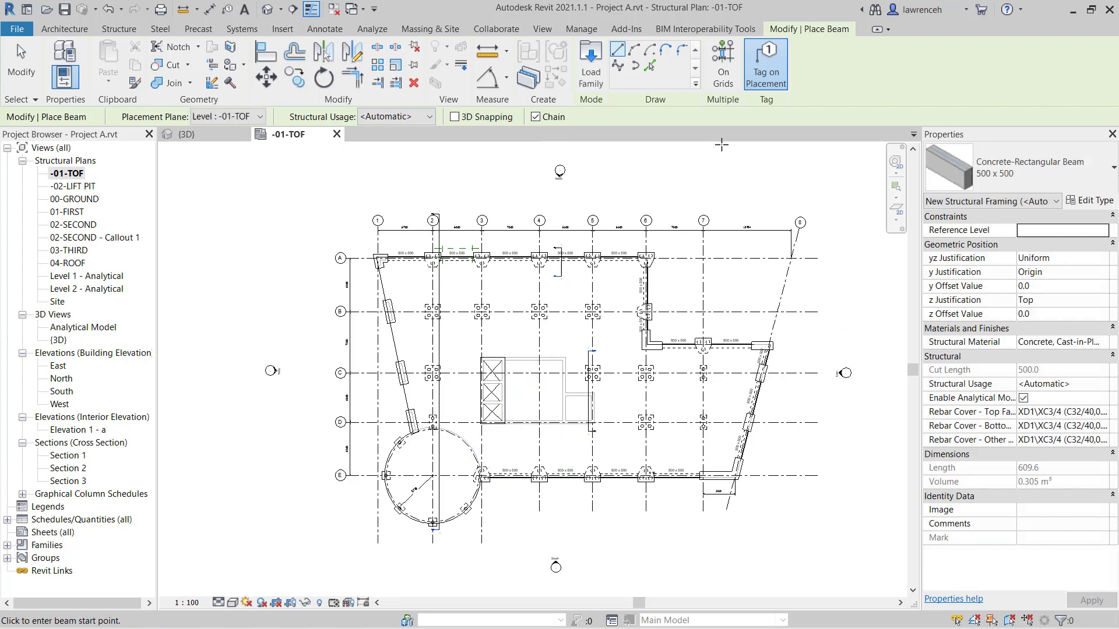
{"action": "left_click", "coordinate": [722, 61]}
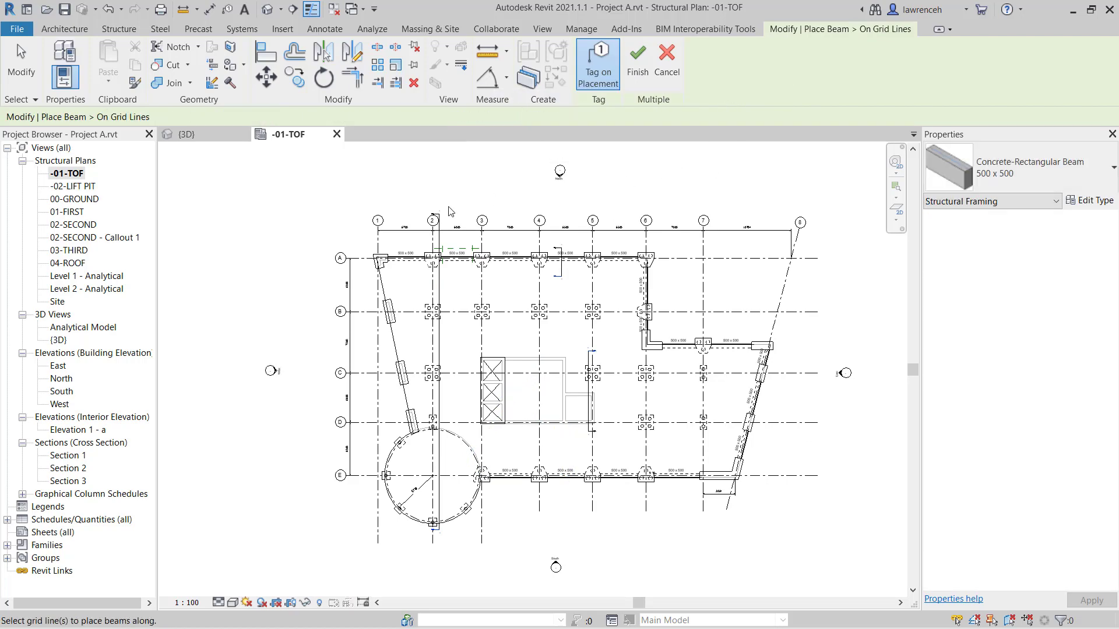
{"action": "left_click_drag", "start_coordinate": [310, 197], "coordinate": [866, 556]}
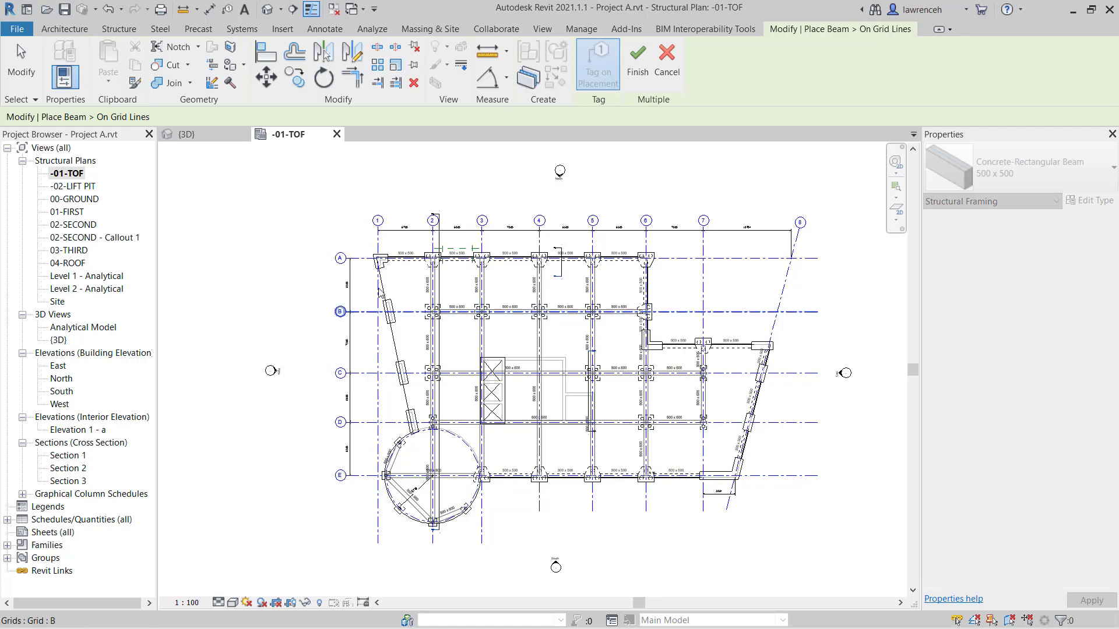
{"action": "scroll", "coordinate": [457, 275], "scroll_direction": "up", "scroll_amount": 2}
{"action": "scroll", "coordinate": [456, 274], "scroll_direction": "up", "scroll_amount": 2}
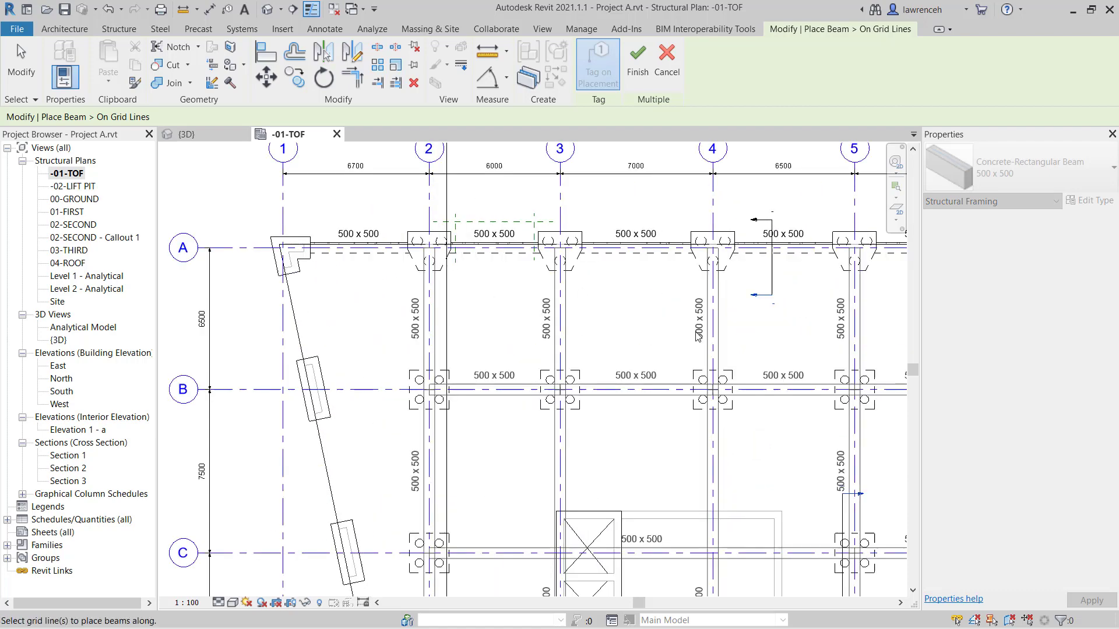
{"action": "scroll", "coordinate": [586, 237], "scroll_direction": "down", "scroll_amount": 3}
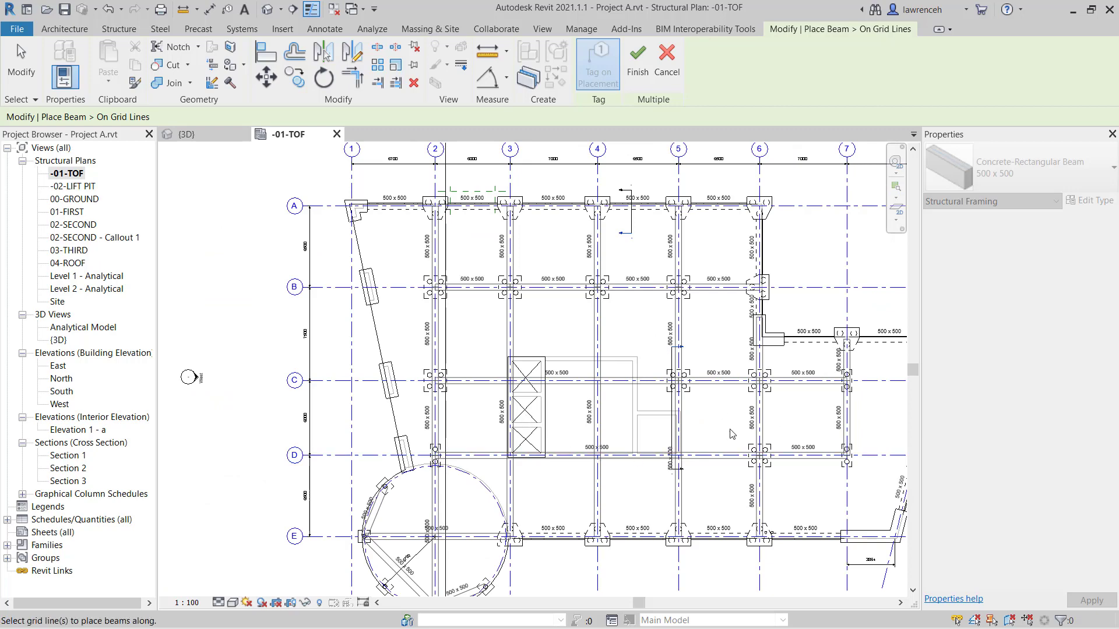
{"action": "middle_click_drag", "start_coordinate": [731, 434], "coordinate": [681, 397]}
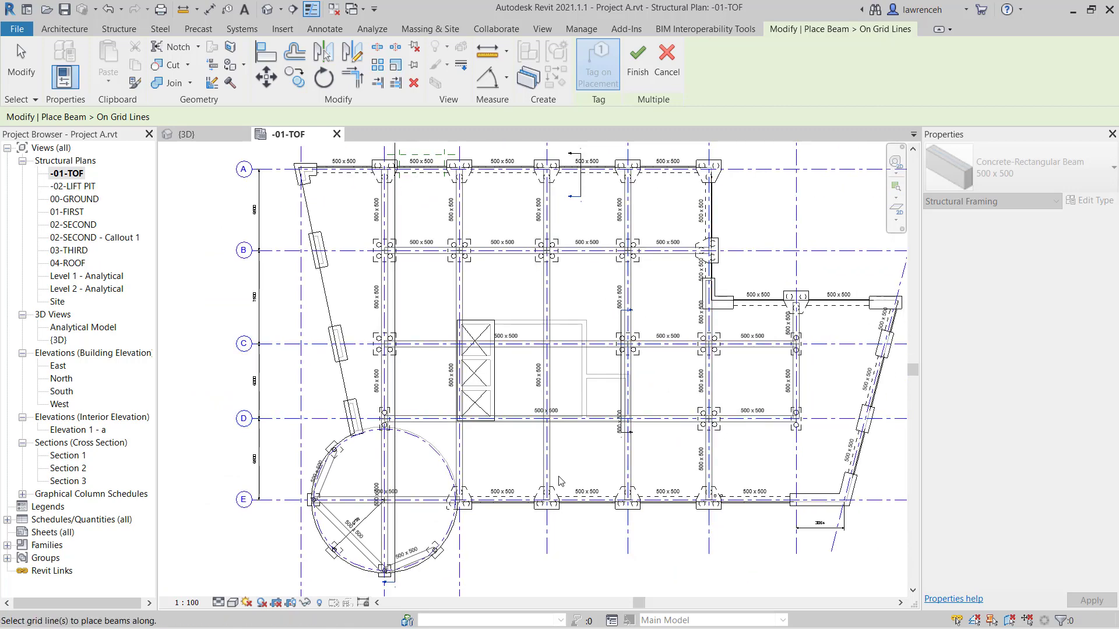
{"action": "middle_click_drag", "start_coordinate": [524, 529], "coordinate": [543, 500]}
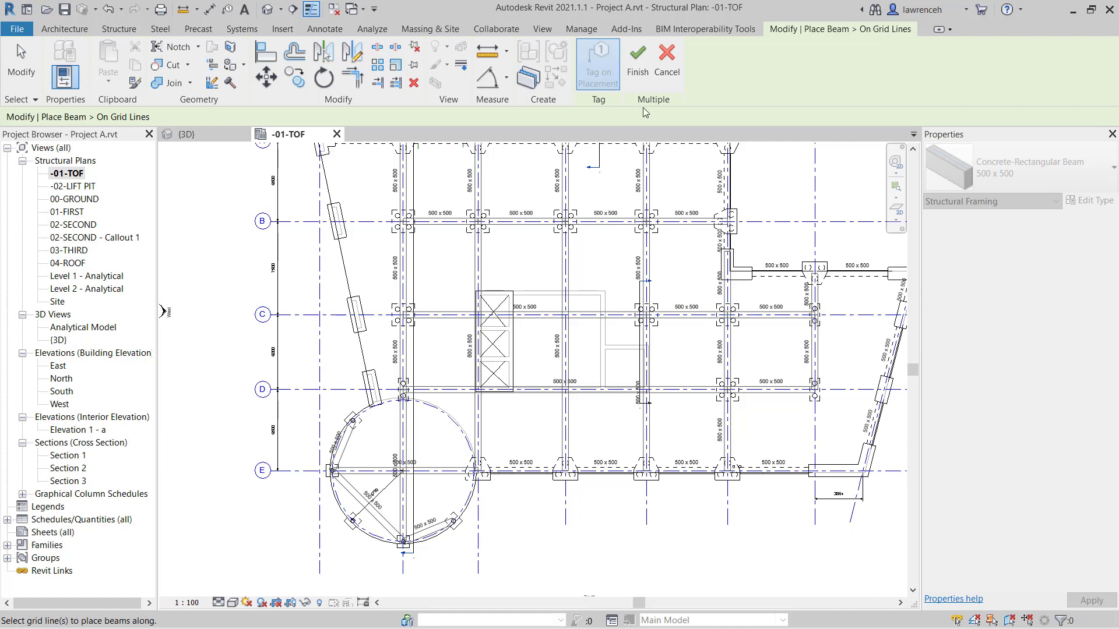
{"action": "left_click", "coordinate": [638, 64]}
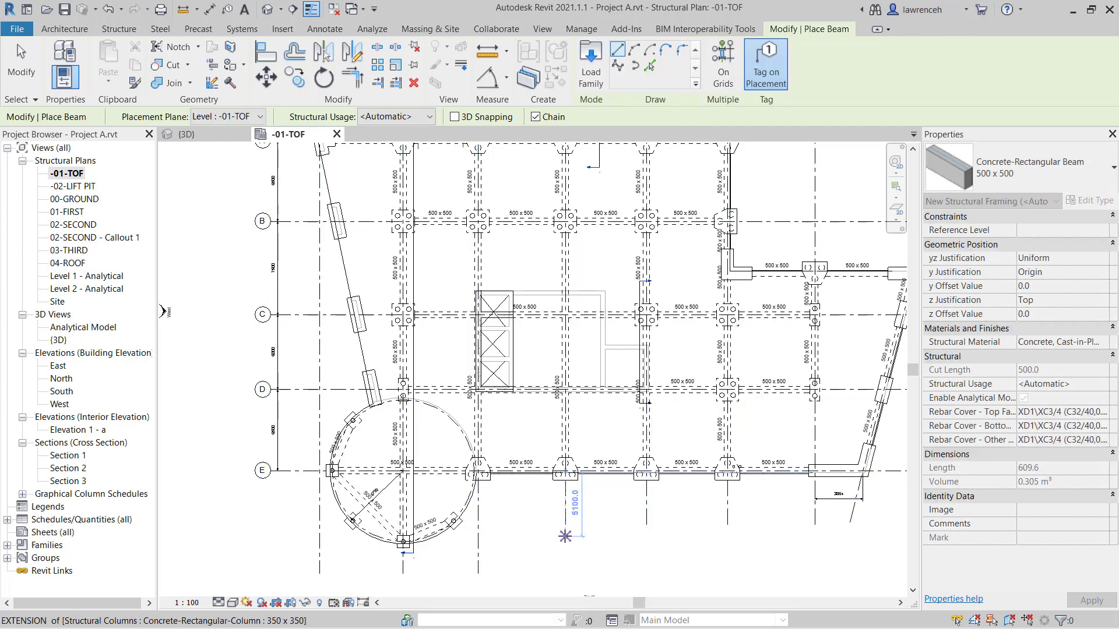
End beam placement and check the horizontal and vertical beams crossing the core
{"action": "left_click", "coordinate": [21, 64]}
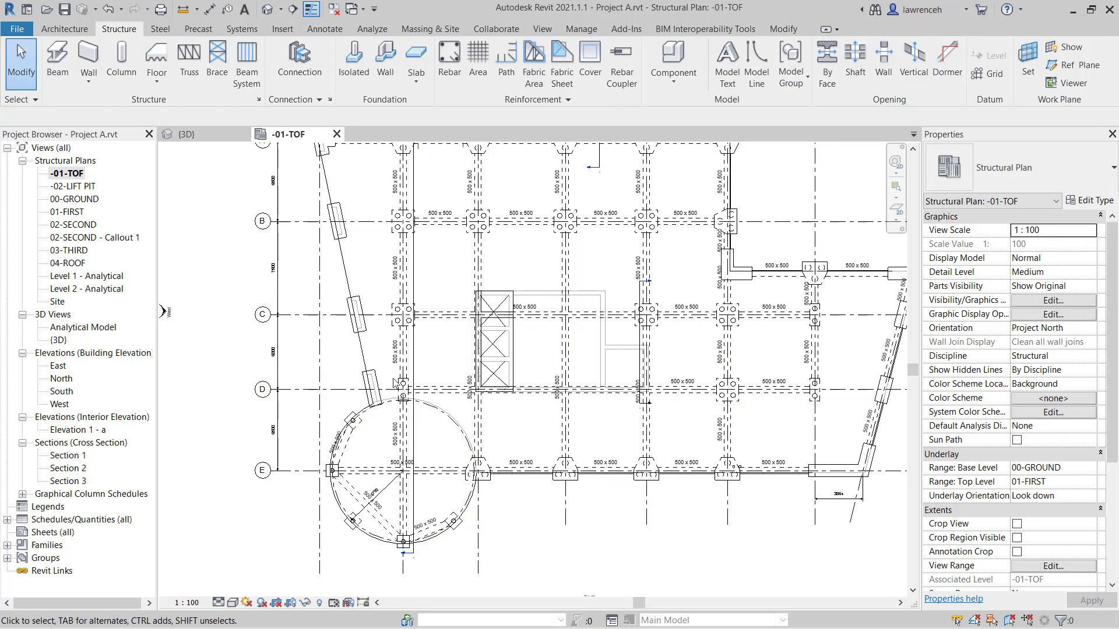
{"action": "scroll", "coordinate": [592, 323], "scroll_direction": "up", "scroll_amount": 3}
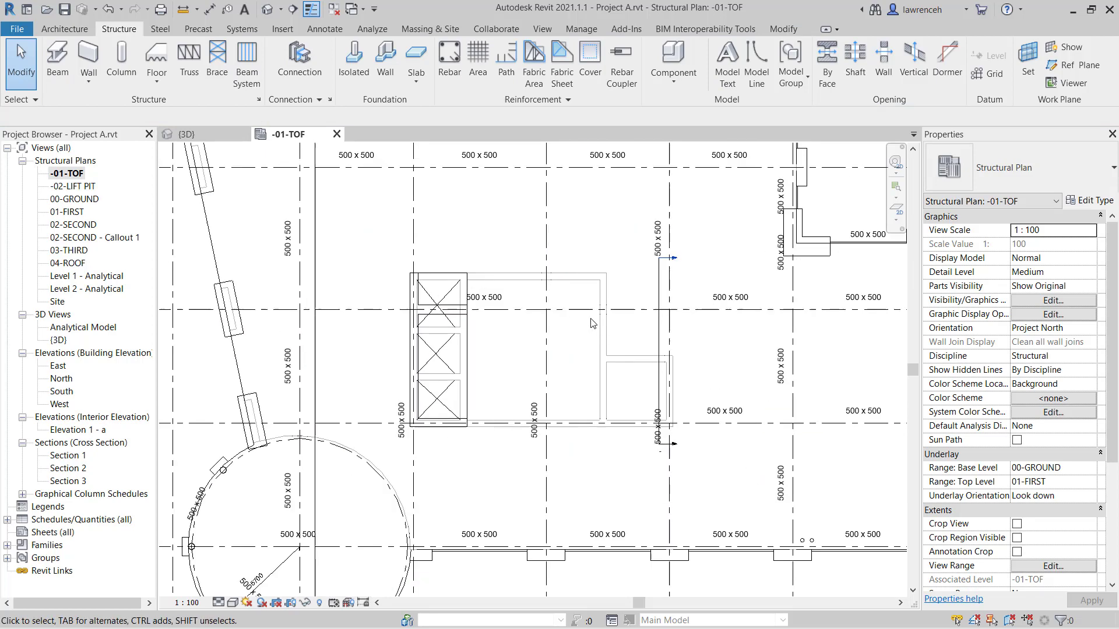
{"action": "left_click", "coordinate": [584, 373]}
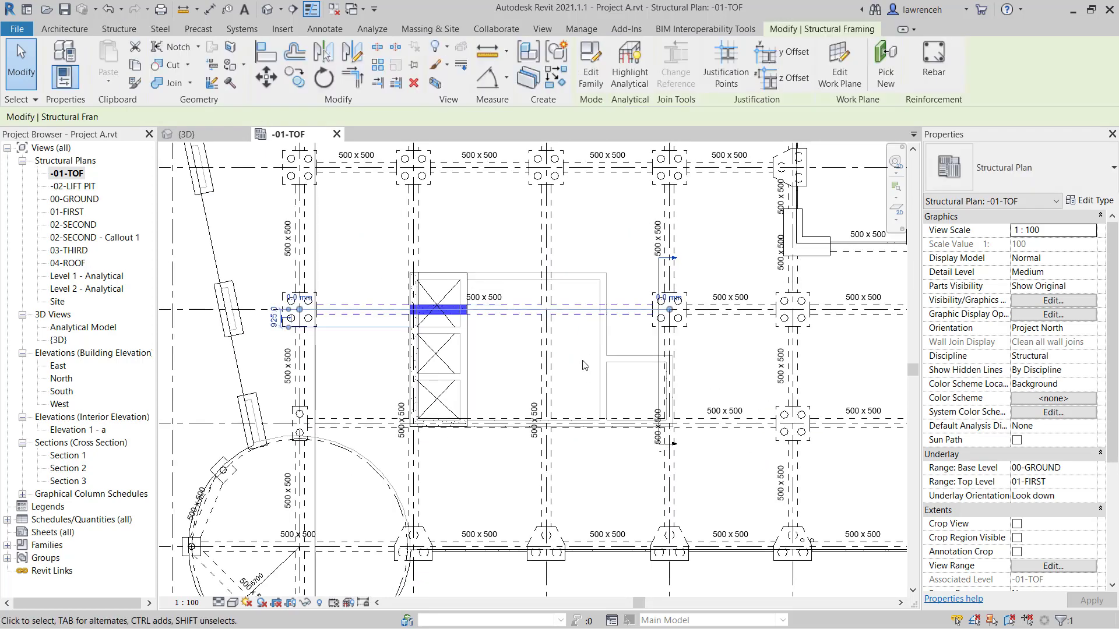
{"action": "key", "text": "Escape"}
{"action": "left_click", "coordinate": [551, 358]}
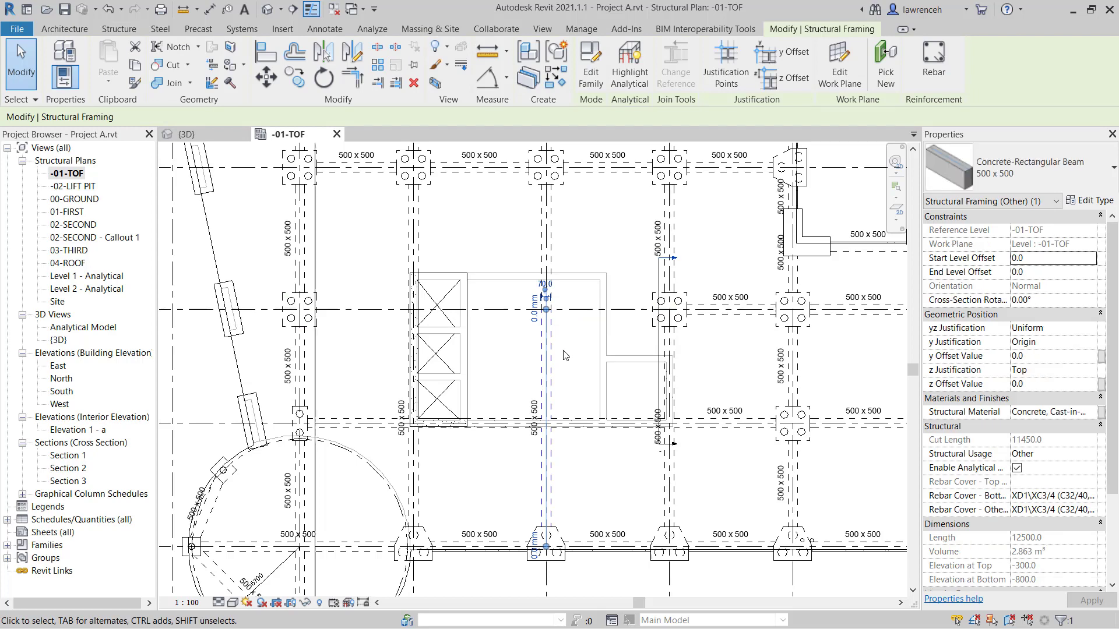
{"action": "key", "text": "Escape"}
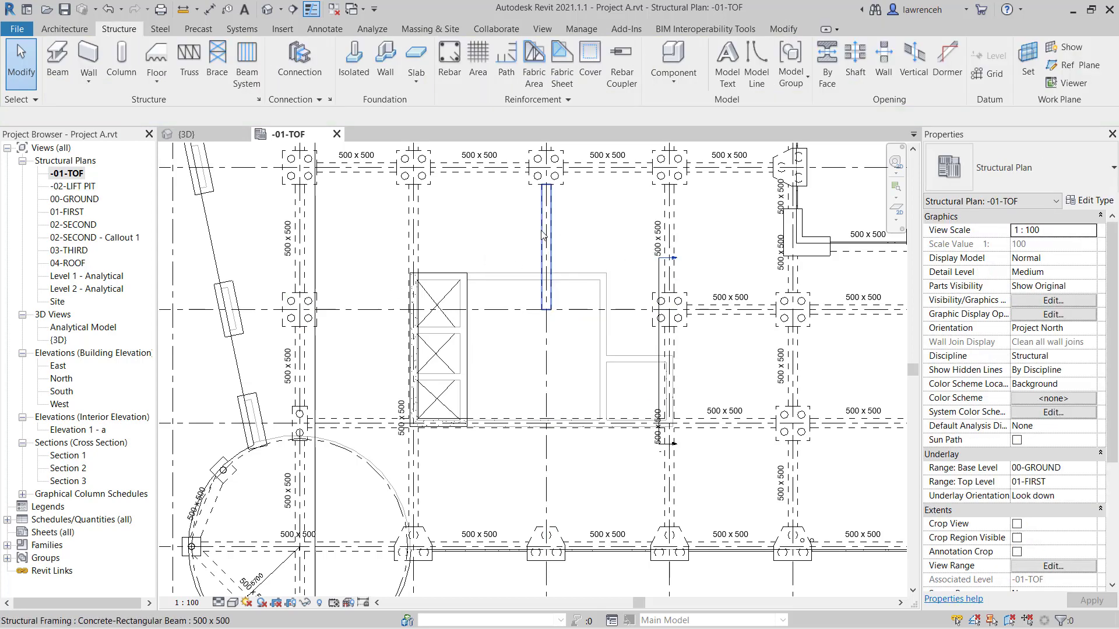
{"action": "left_click", "coordinate": [546, 236]}
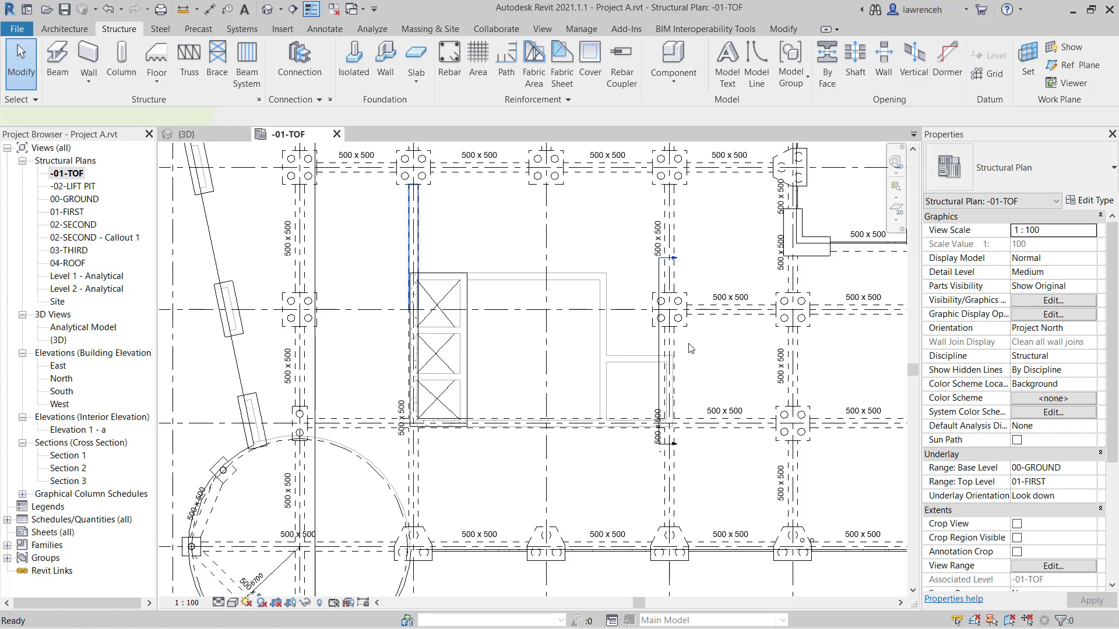
Delete the diagonal beam inside the circular core and recentre the view on the core
{"action": "middle_click_drag", "start_coordinate": [344, 553], "coordinate": [453, 460]}
{"action": "scroll", "coordinate": [453, 461], "scroll_direction": "down", "scroll_amount": 1}
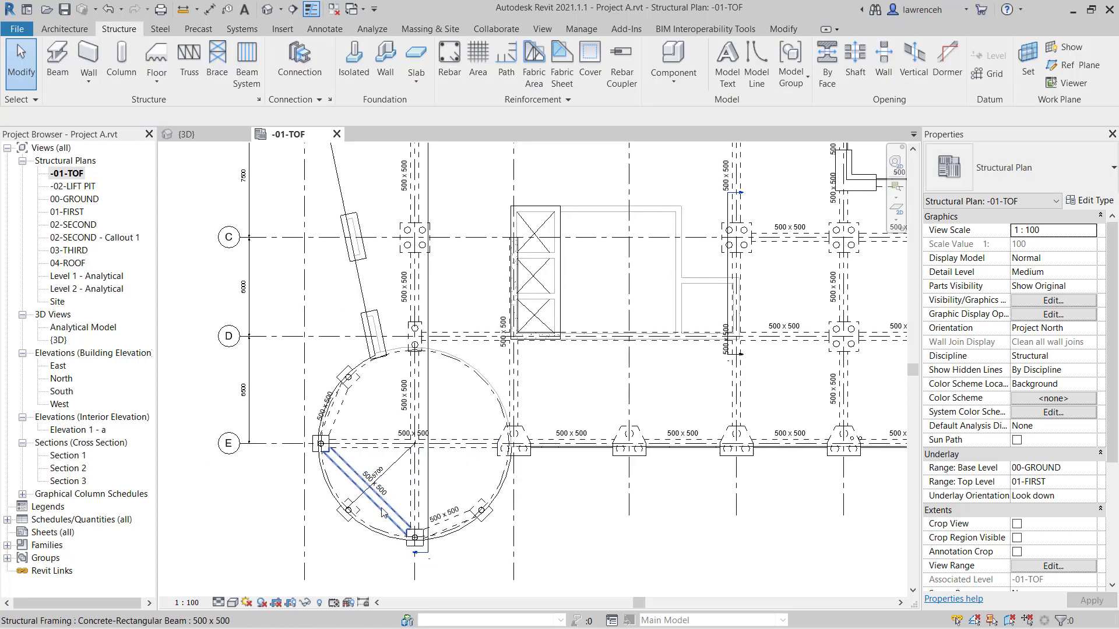
{"action": "left_click", "coordinate": [369, 490]}
{"action": "key", "text": "Delete"}
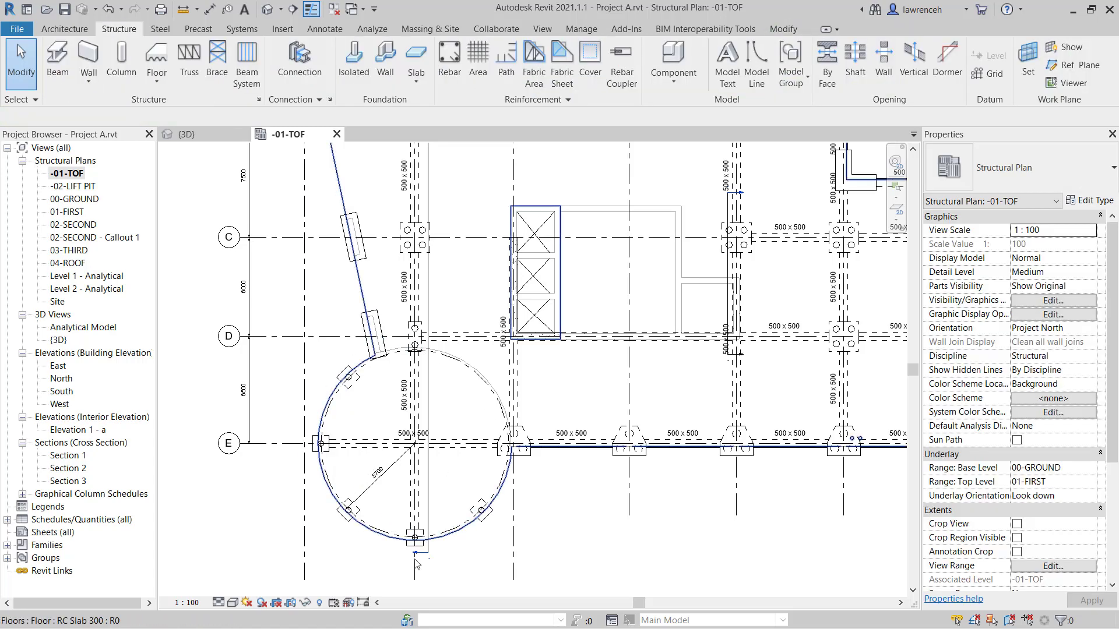
{"action": "middle_click_drag", "start_coordinate": [771, 513], "coordinate": [552, 548]}
{"action": "middle_click_drag", "start_coordinate": [576, 420], "coordinate": [524, 486]}
{"action": "scroll", "coordinate": [647, 393], "scroll_direction": "down", "scroll_amount": 2}
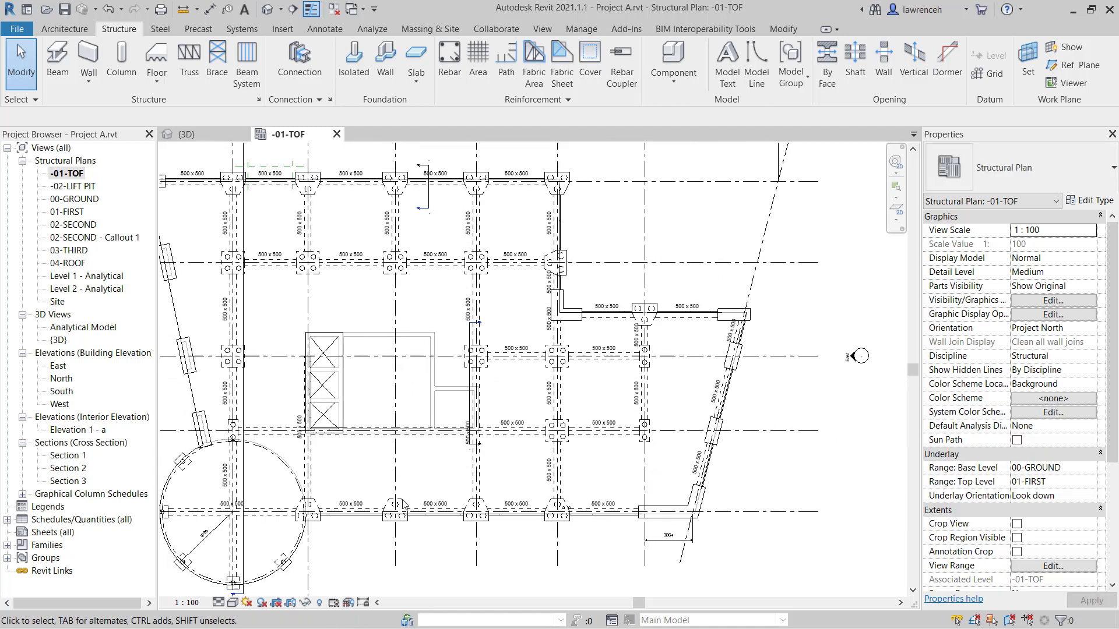
{"action": "middle_click_drag", "start_coordinate": [353, 560], "coordinate": [374, 554]}
{"action": "scroll", "coordinate": [361, 525], "scroll_direction": "up", "scroll_amount": 4}
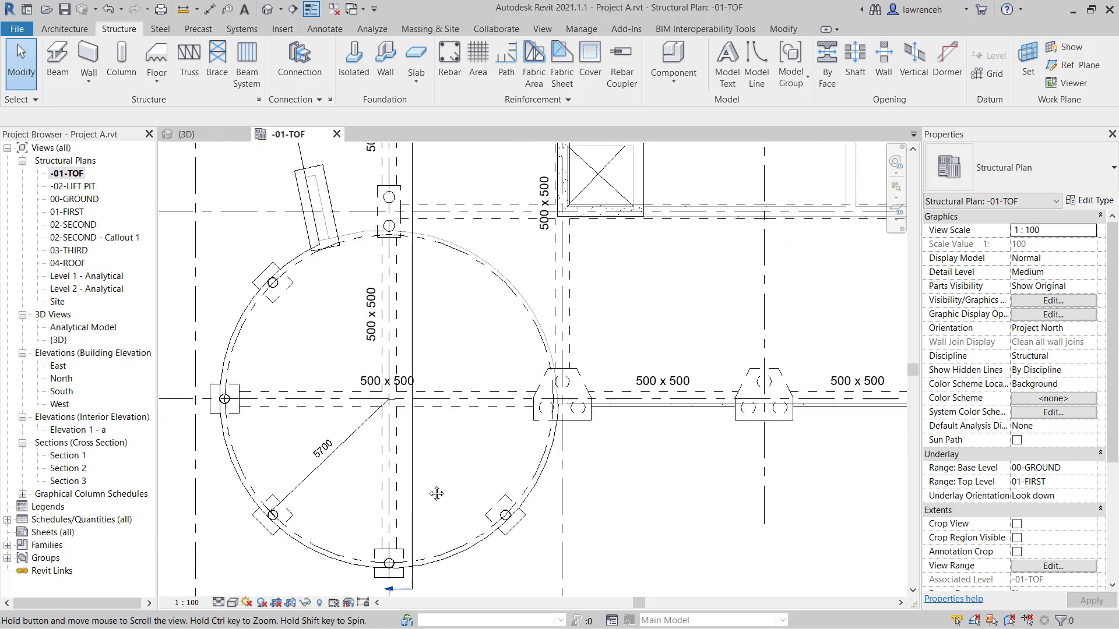
{"action": "middle_click_drag", "start_coordinate": [408, 407], "coordinate": [420, 408]}
{"action": "middle_click_drag", "start_coordinate": [483, 335], "coordinate": [495, 337]}
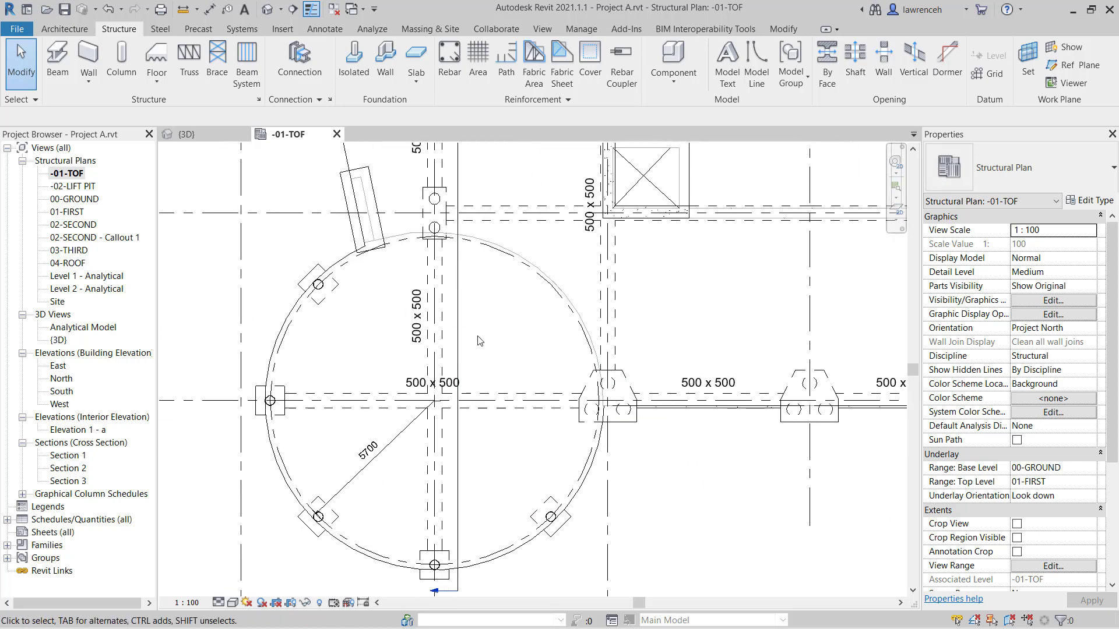
Start a similar 500x500 beam and draw the first arc along the circle to the left column
{"action": "left_click", "coordinate": [445, 337]}
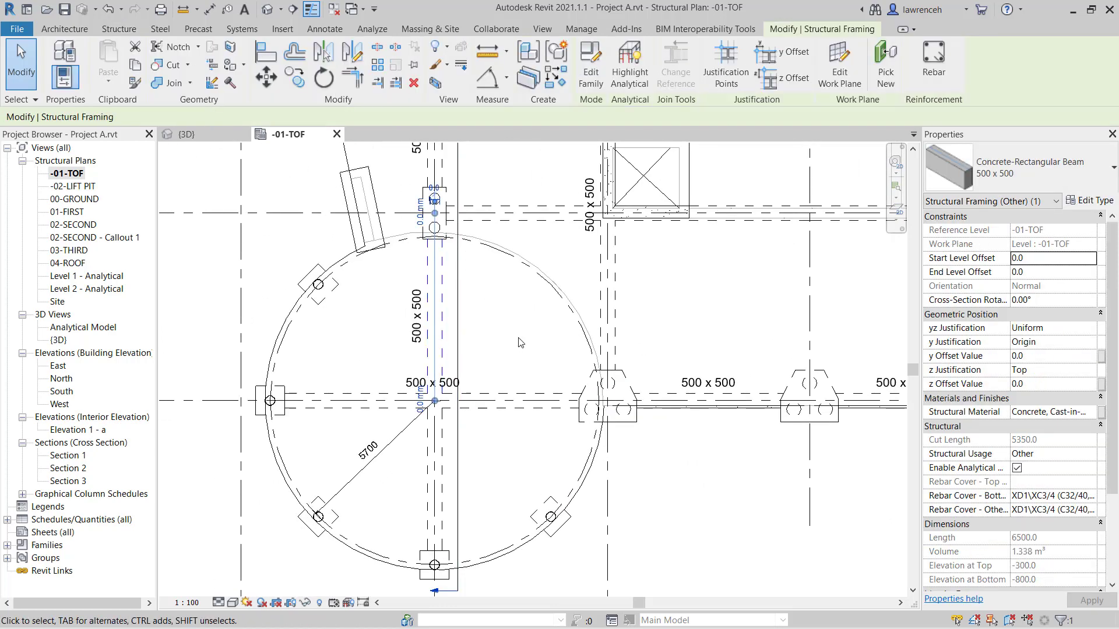
{"action": "right_click", "coordinate": [521, 342]}
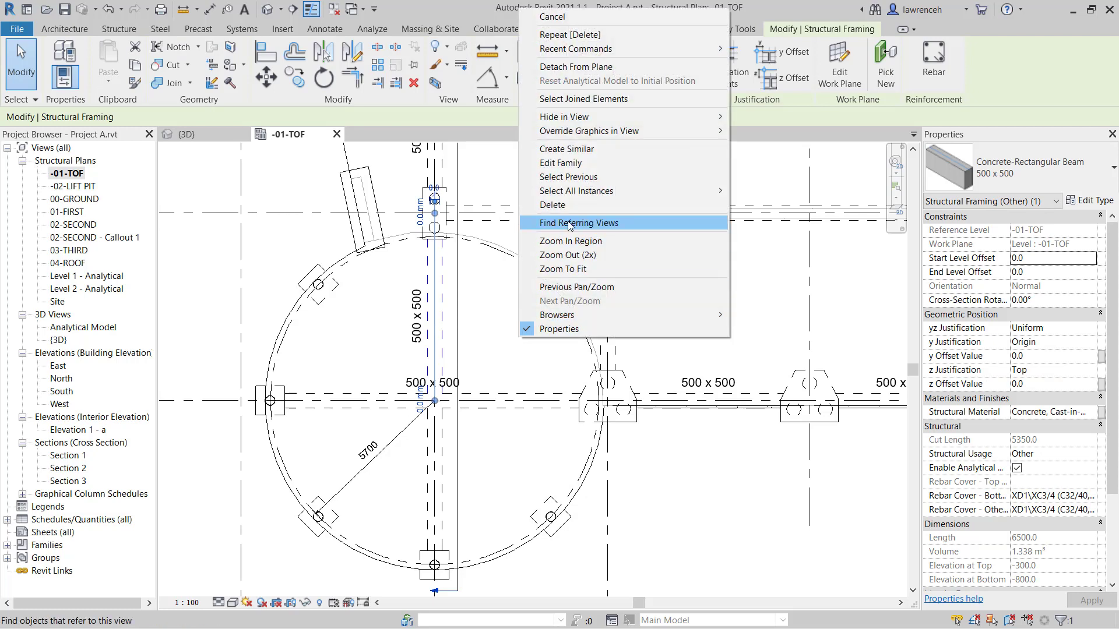
{"action": "left_click", "coordinate": [566, 149]}
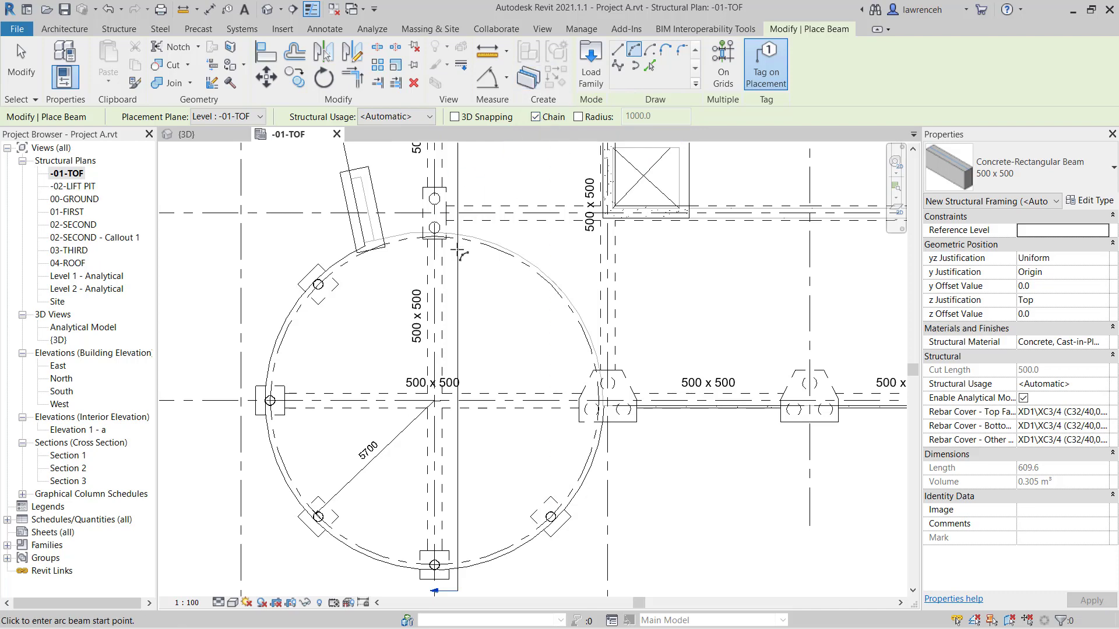
{"action": "scroll", "coordinate": [461, 253], "scroll_direction": "up", "scroll_amount": 2}
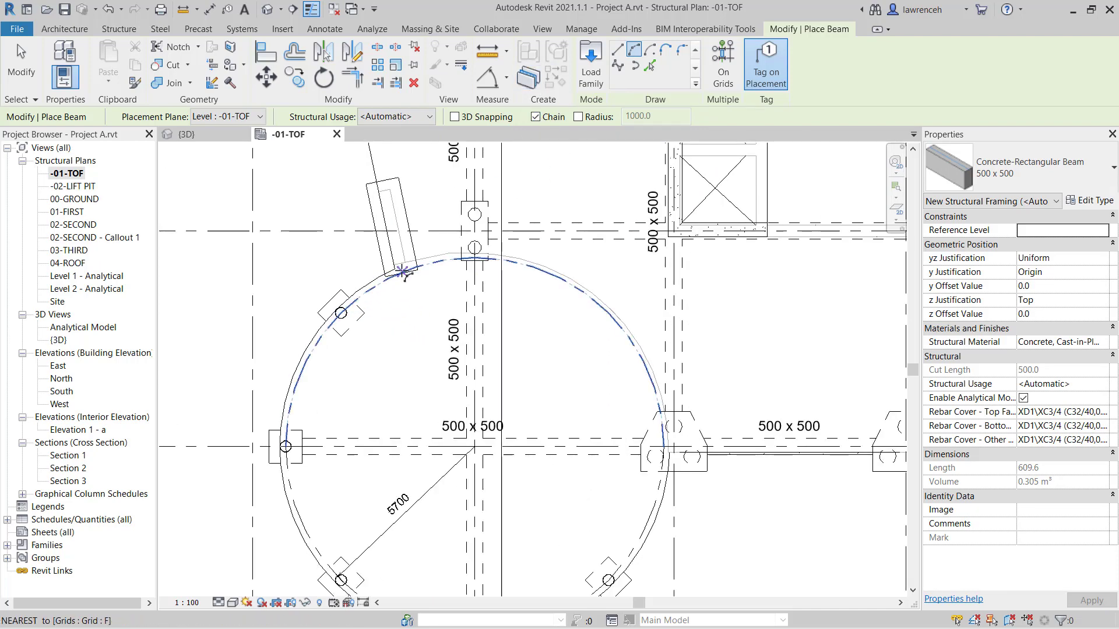
{"action": "left_click", "coordinate": [402, 271]}
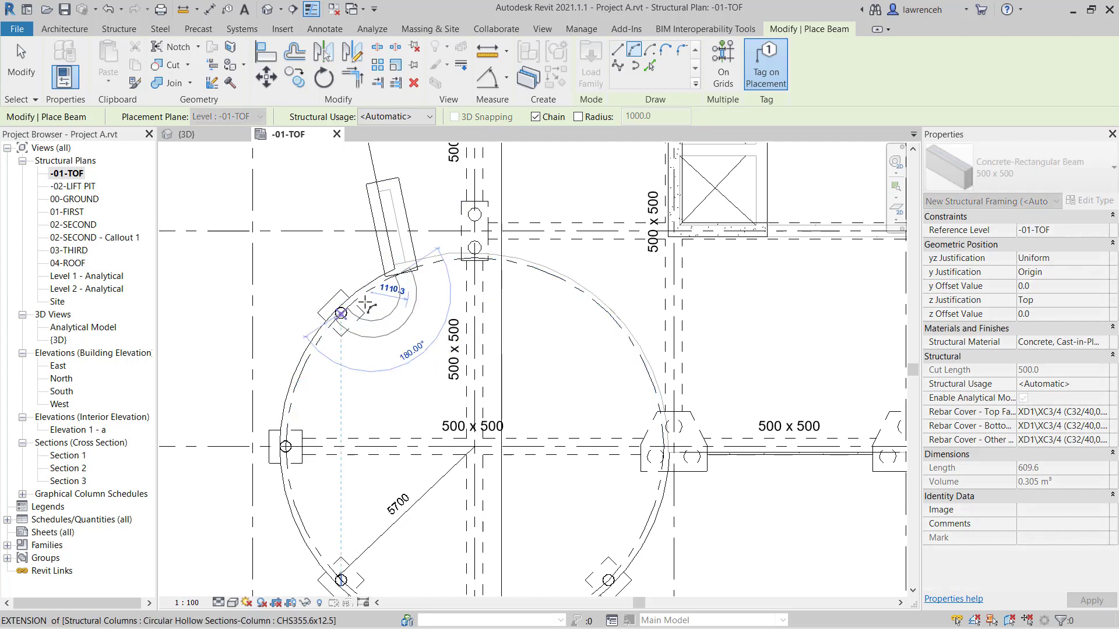
{"action": "left_click", "coordinate": [341, 313]}
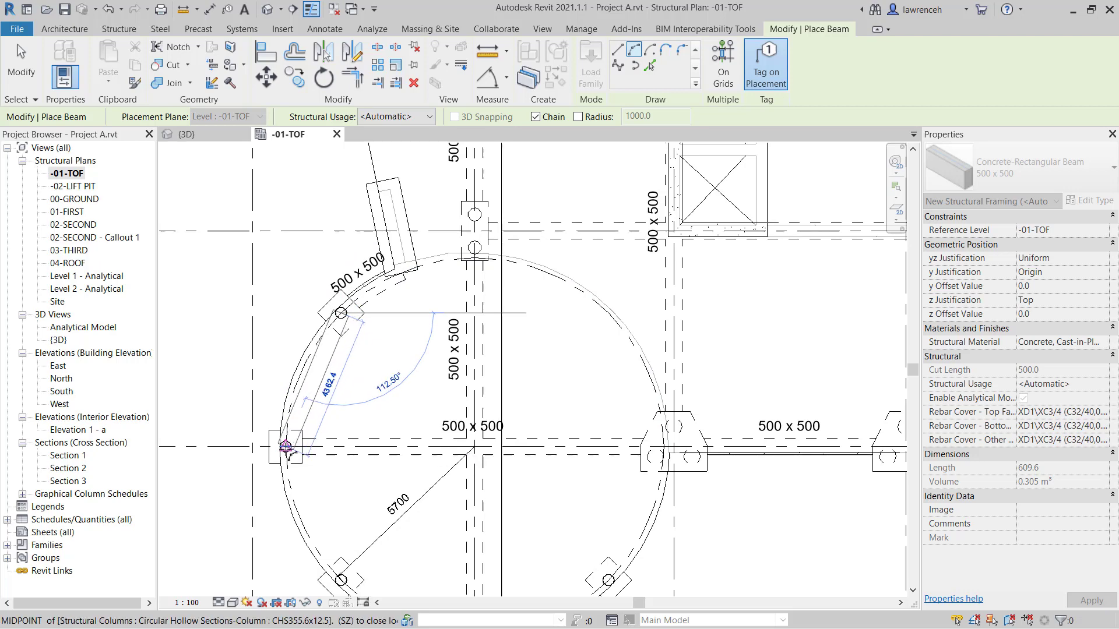
{"action": "left_click", "coordinate": [286, 445]}
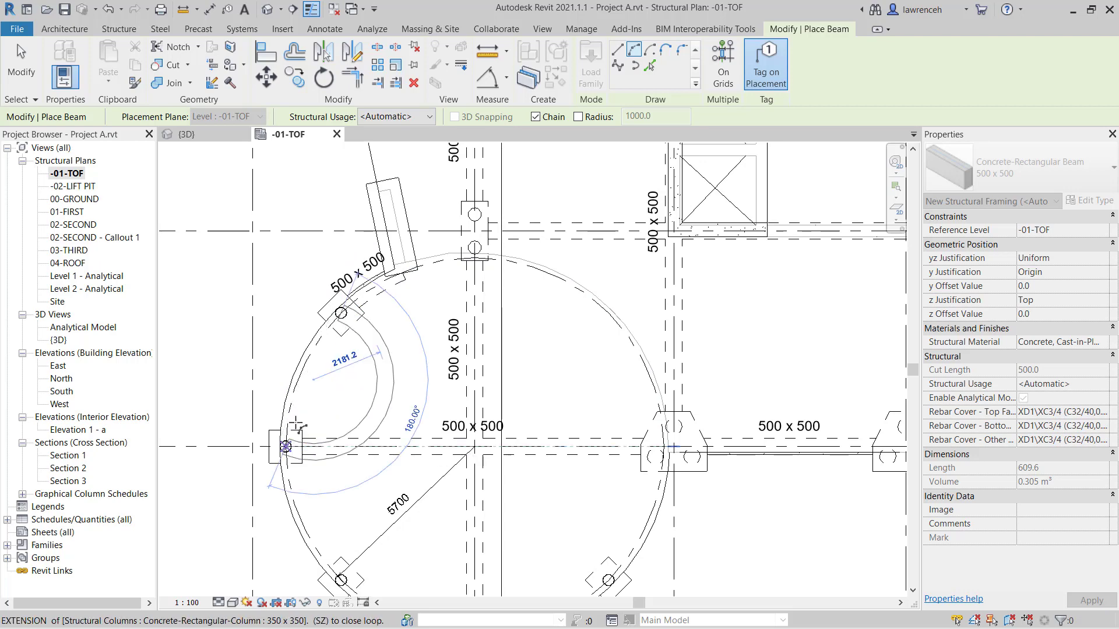
{"action": "left_click", "coordinate": [337, 501]}
Draw curved beams around the lower core columns to the bottom-right column
{"action": "middle_click_drag", "start_coordinate": [337, 501], "coordinate": [380, 331]}
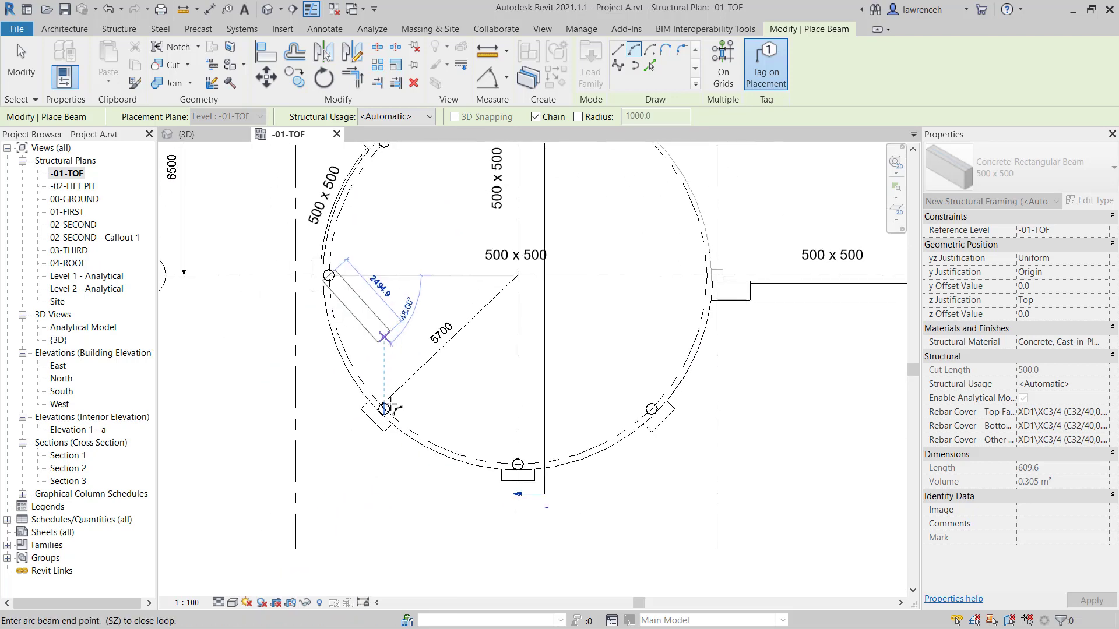
{"action": "left_click", "coordinate": [384, 408]}
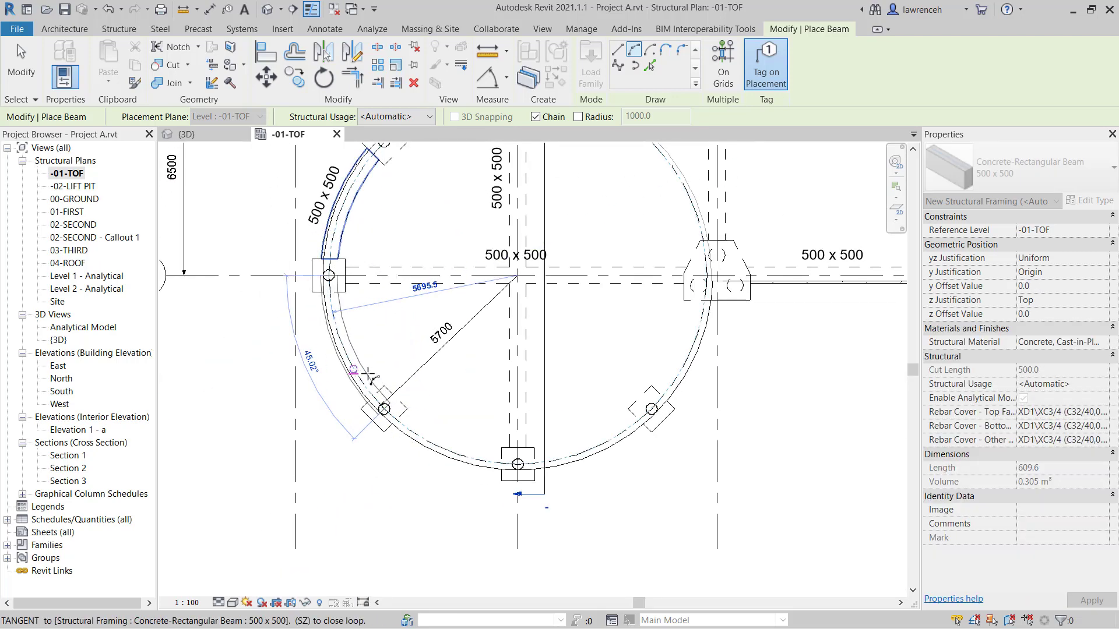
{"action": "left_click", "coordinate": [518, 464]}
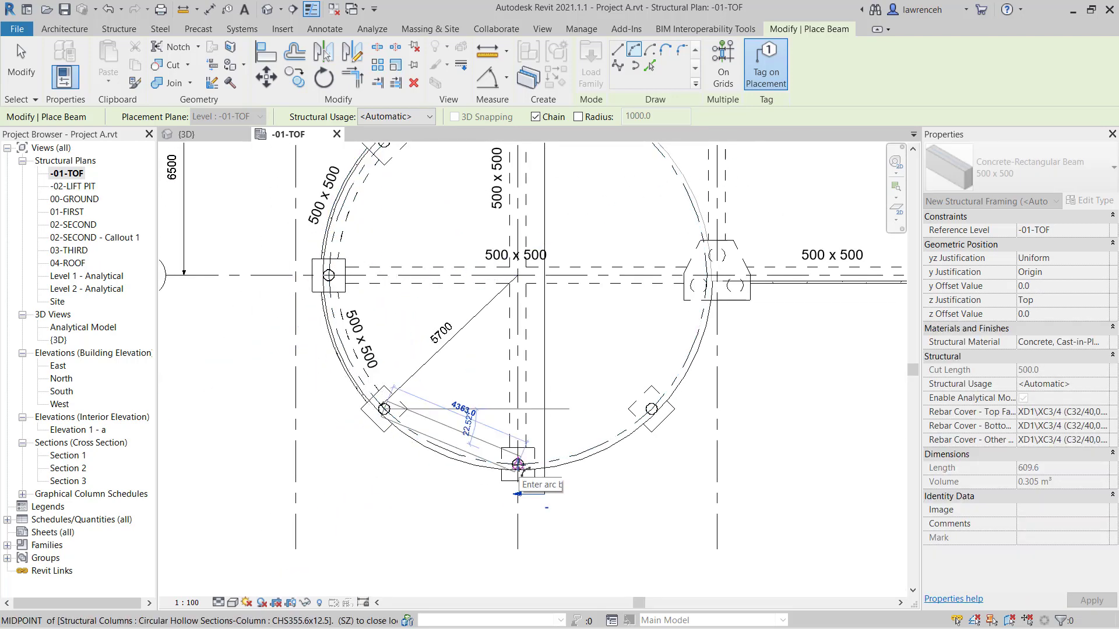
{"action": "left_click", "coordinate": [658, 421]}
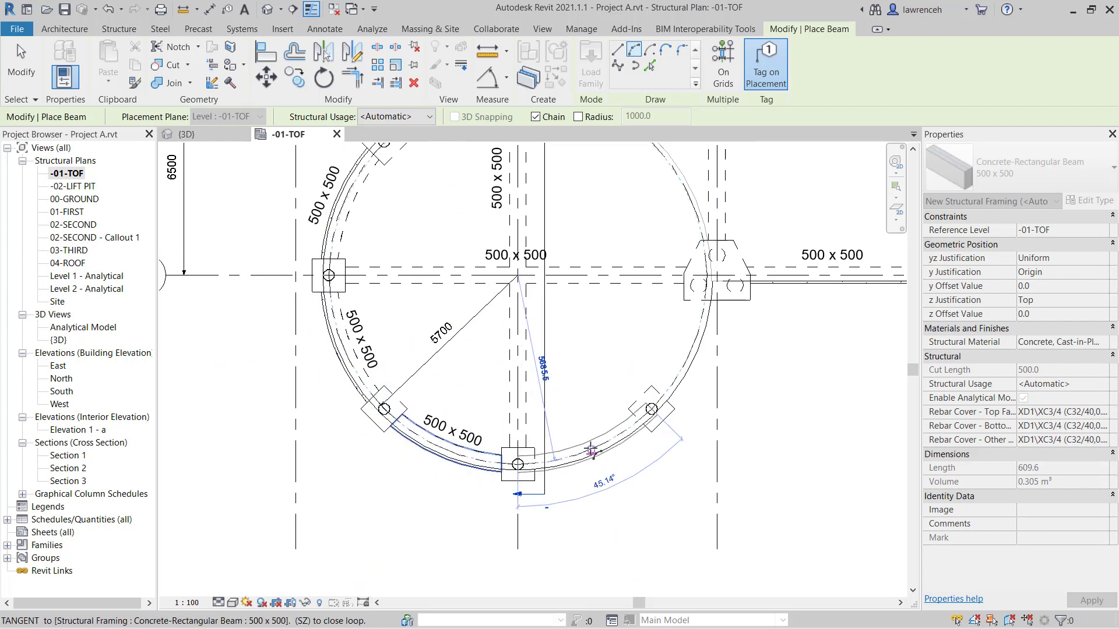
{"action": "left_click", "coordinate": [651, 409]}
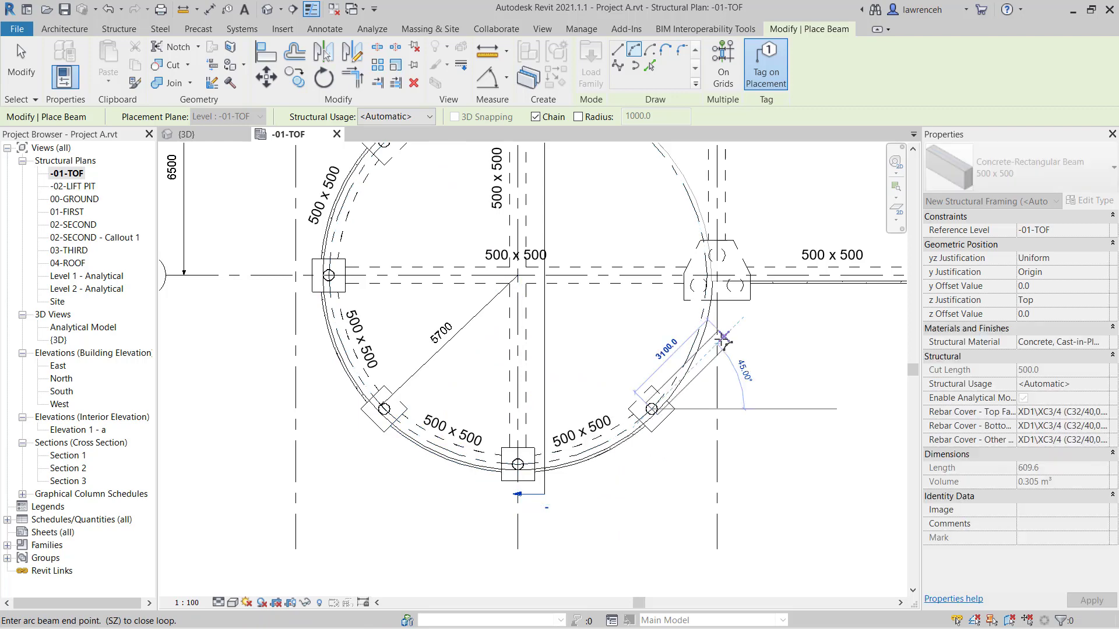
{"action": "middle_click_drag", "start_coordinate": [722, 357], "coordinate": [676, 431]}
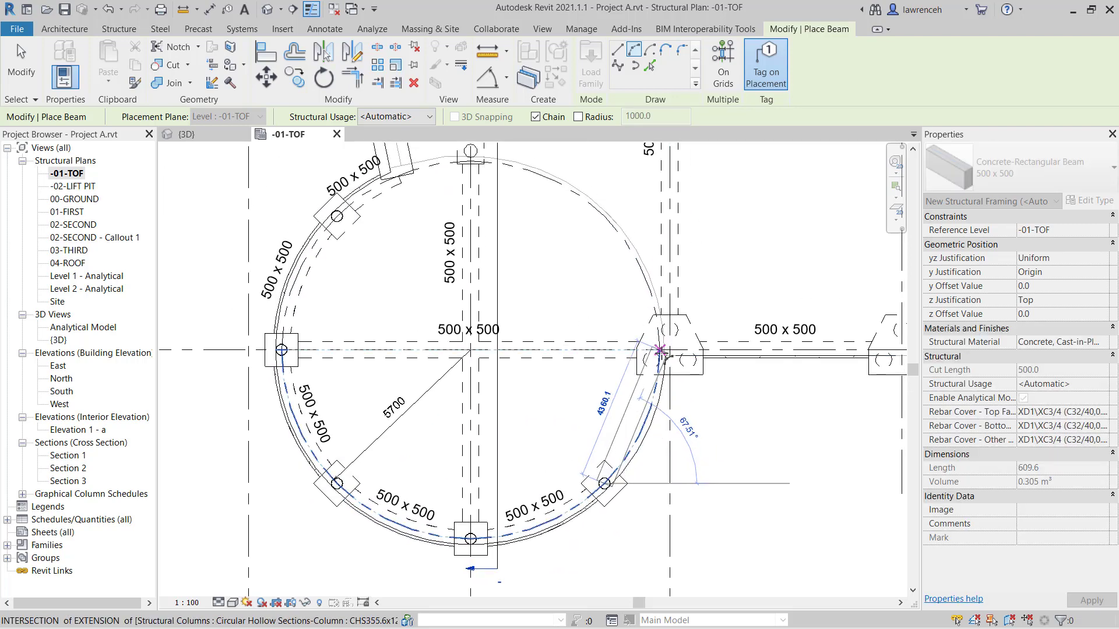
{"action": "scroll", "coordinate": [669, 370], "scroll_direction": "up", "scroll_amount": 3}
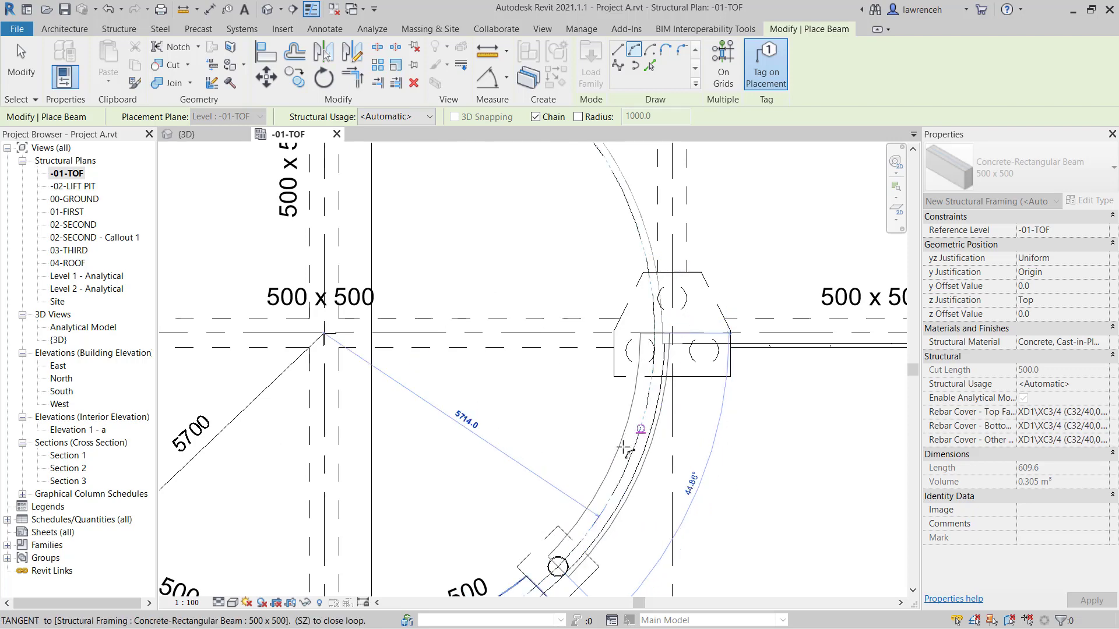
{"action": "scroll", "coordinate": [602, 434], "scroll_direction": "down", "scroll_amount": 3}
Close the ring with an arc from the right column to the top column, then exit Beam
{"action": "left_click", "coordinate": [606, 308]}
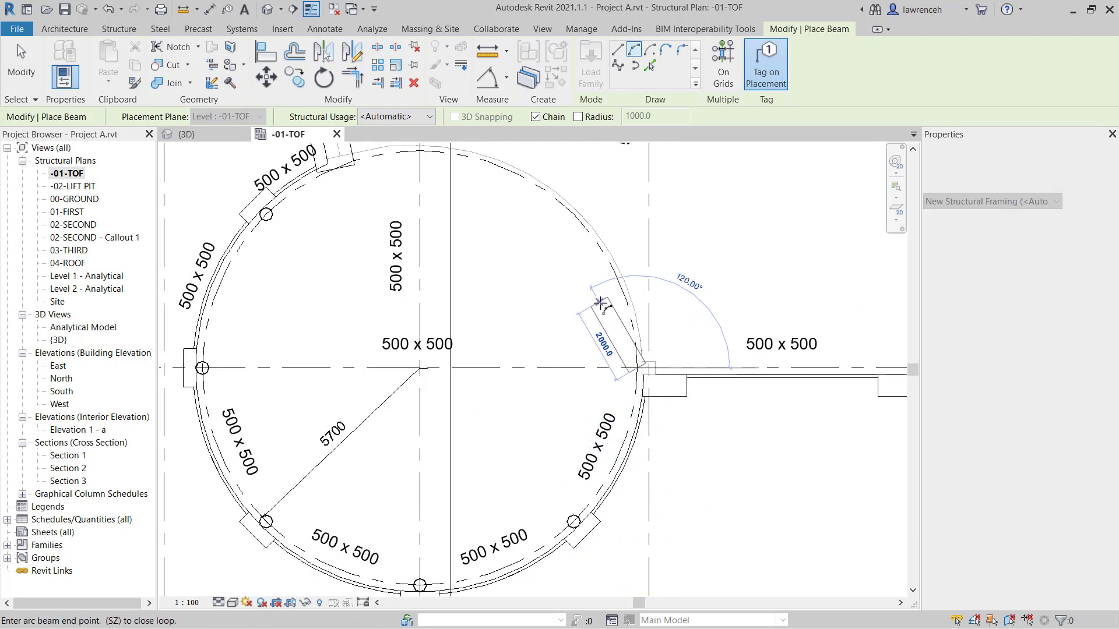
{"action": "middle_click_drag", "start_coordinate": [617, 355], "coordinate": [636, 431]}
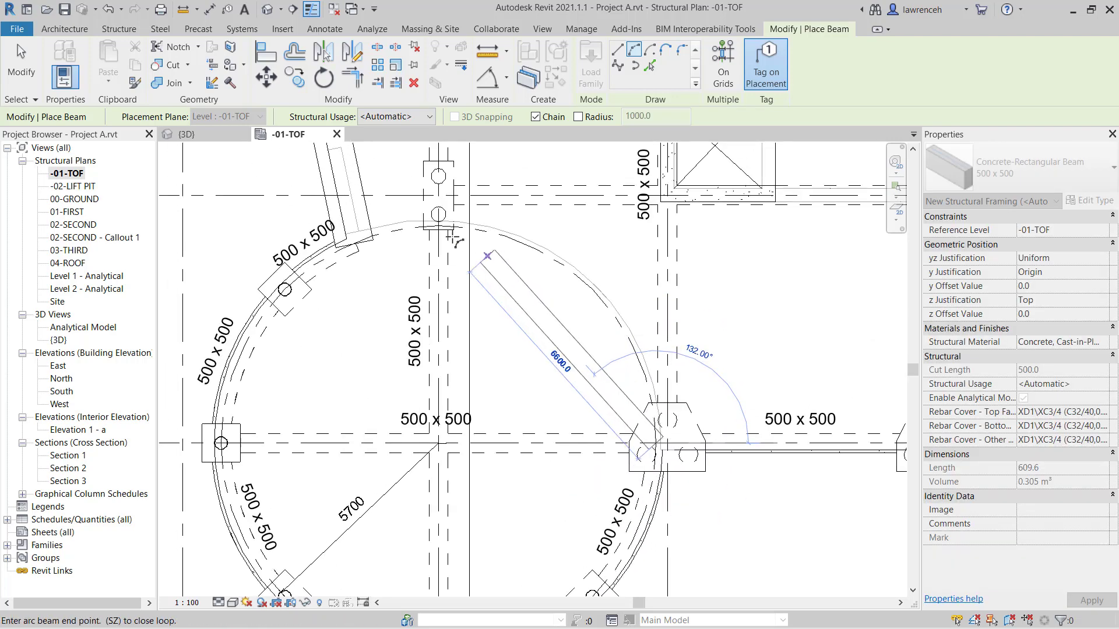
{"action": "left_click", "coordinate": [439, 227]}
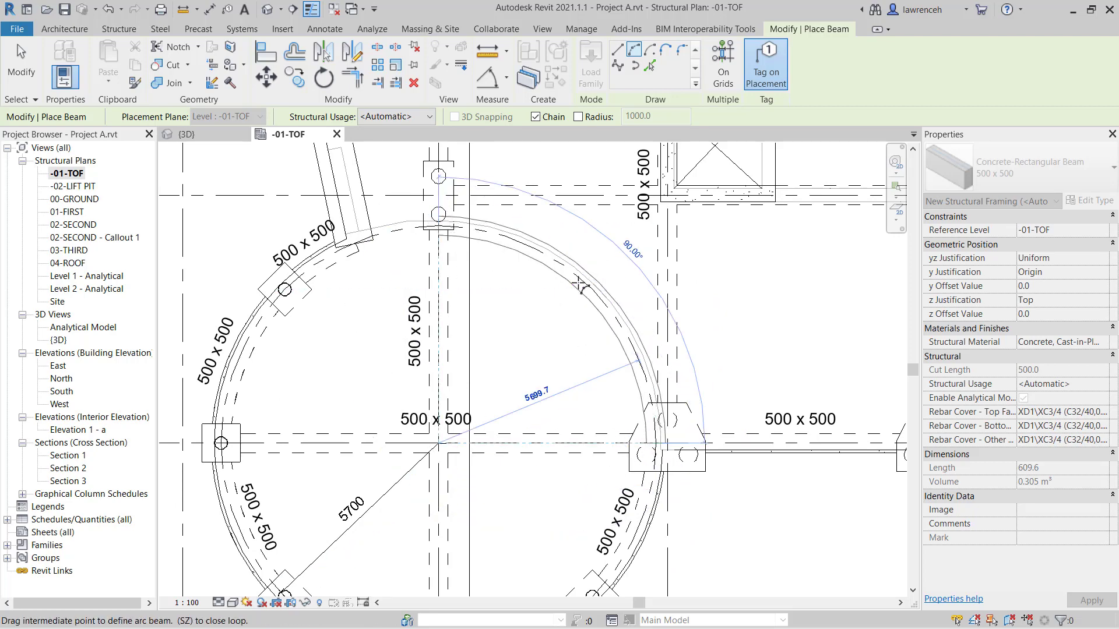
{"action": "scroll", "coordinate": [547, 366], "scroll_direction": "down", "scroll_amount": 3}
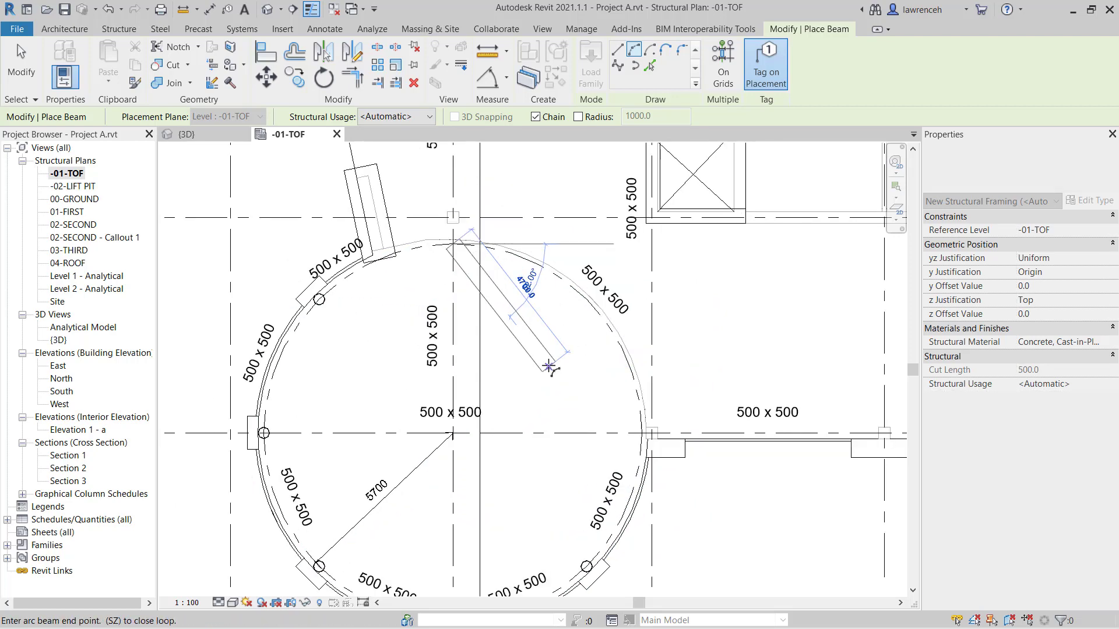
{"action": "key", "text": "Escape"}
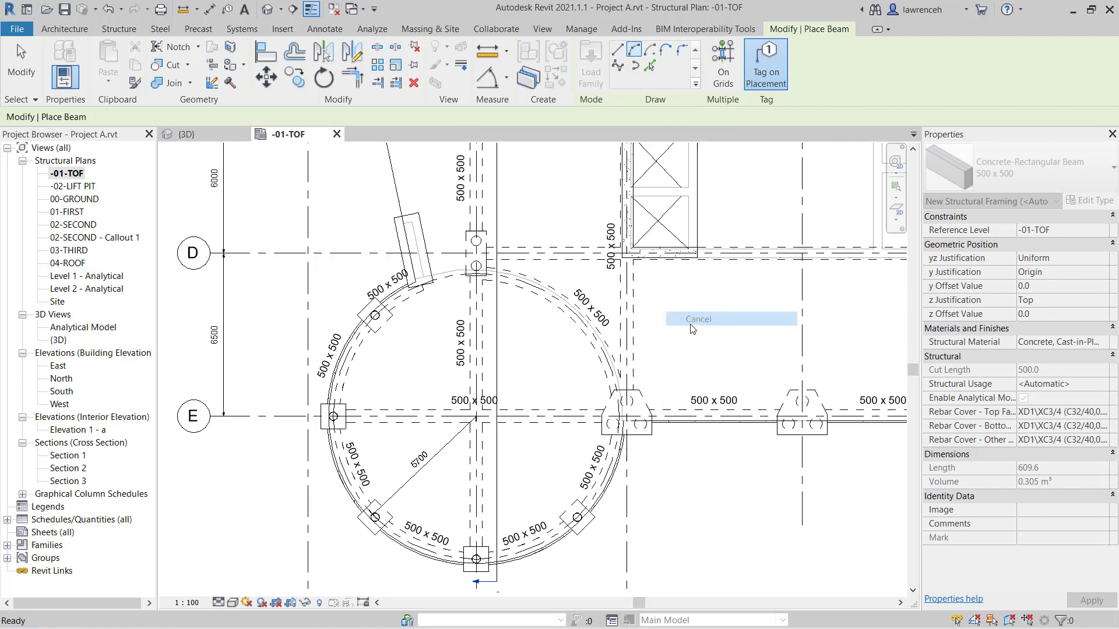
{"action": "key", "text": "Escape"}
{"action": "scroll", "coordinate": [676, 501], "scroll_direction": "down", "scroll_amount": 2}
With Chain off, draw a similar beam from the upper grid 6 column to the sloped edge beam
{"action": "middle_click_drag", "start_coordinate": [665, 524], "coordinate": [600, 548]}
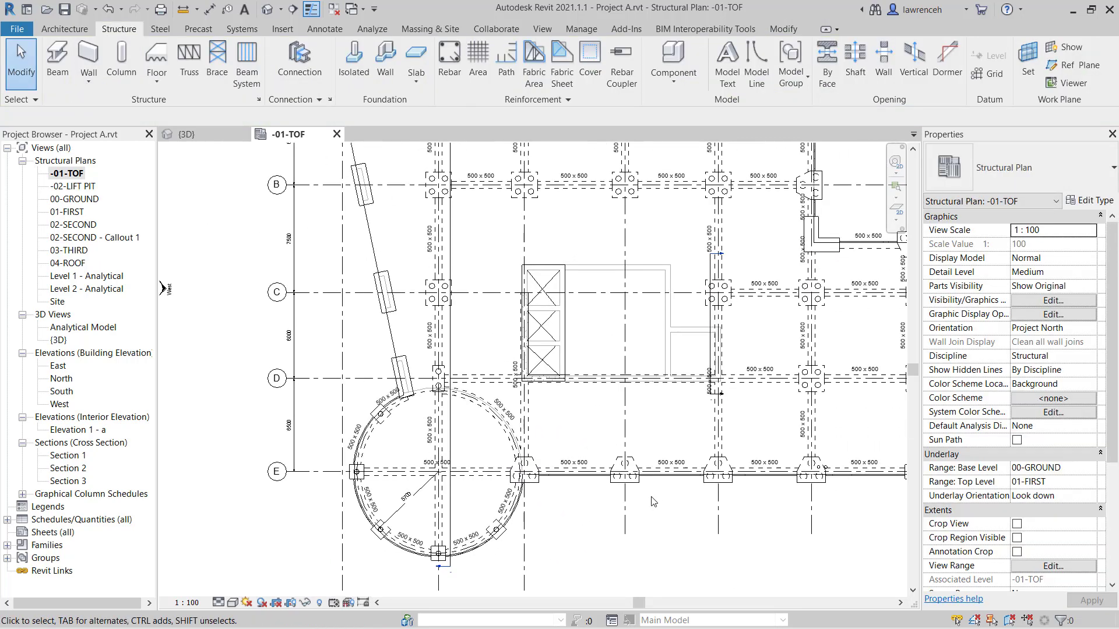
{"action": "middle_click_drag", "start_coordinate": [728, 408], "coordinate": [653, 379]}
{"action": "scroll", "coordinate": [790, 426], "scroll_direction": "up", "scroll_amount": 2}
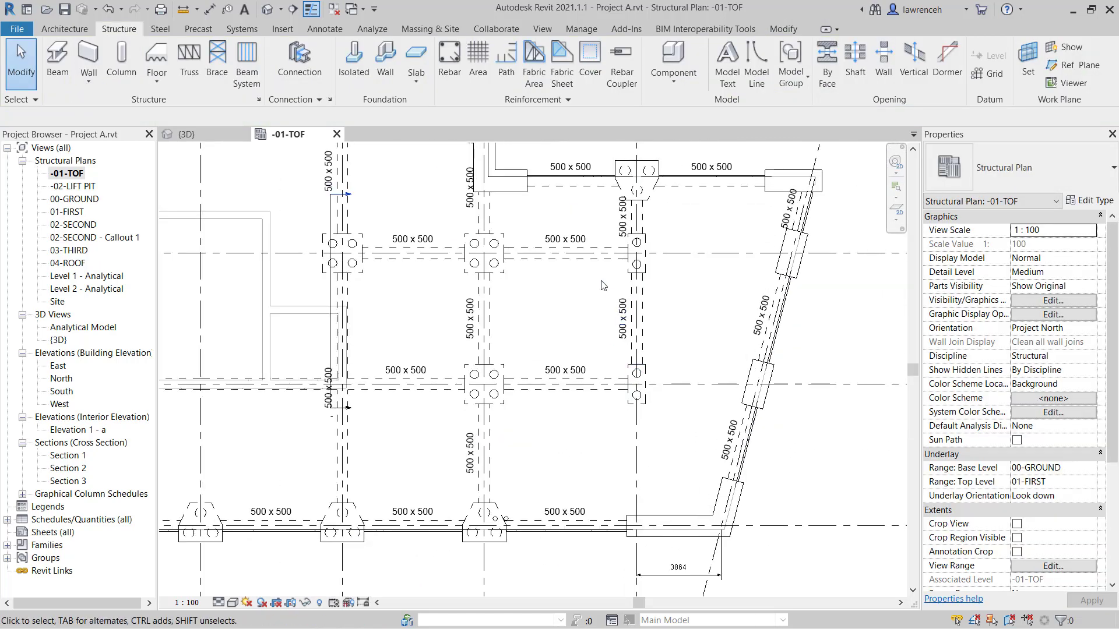
{"action": "right_click", "coordinate": [598, 261]}
{"action": "left_click", "coordinate": [687, 404]}
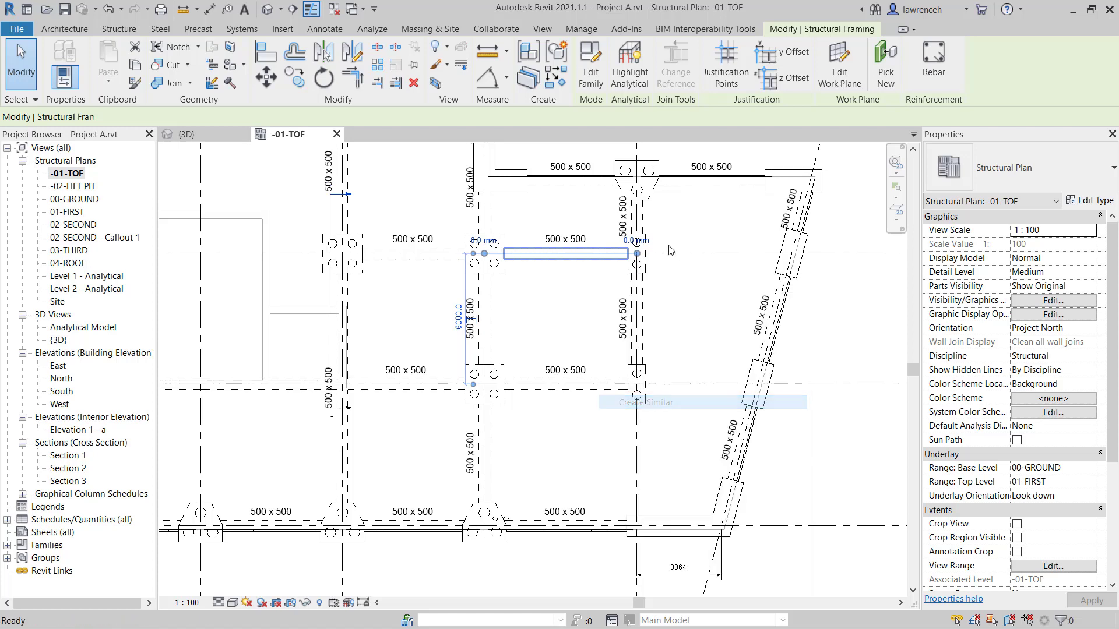
{"action": "left_click", "coordinate": [636, 254]}
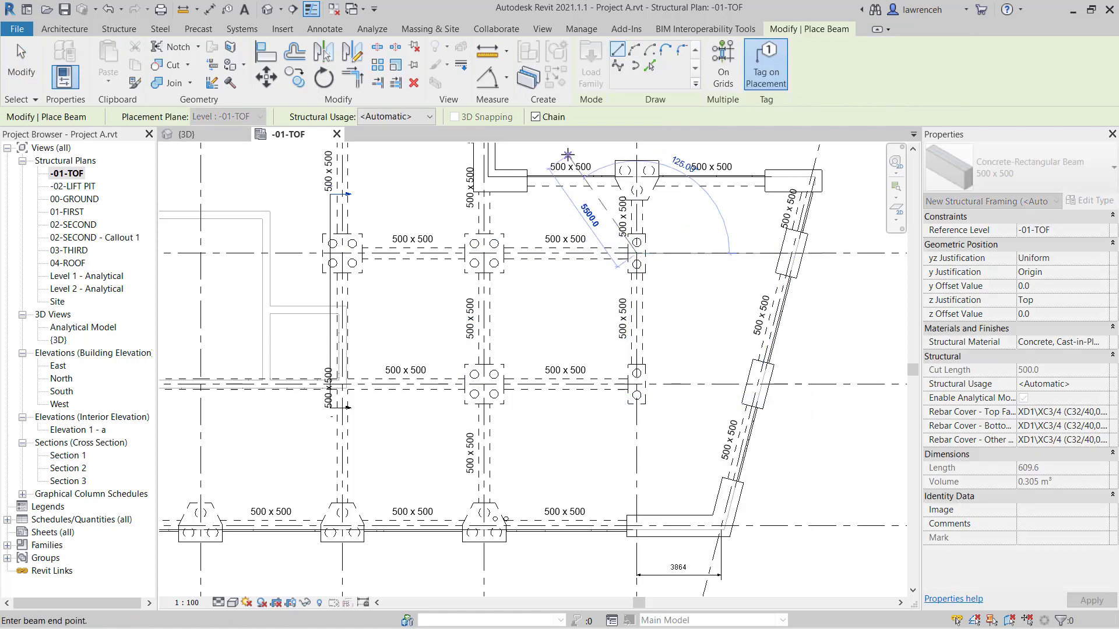
{"action": "left_click", "coordinate": [550, 118]}
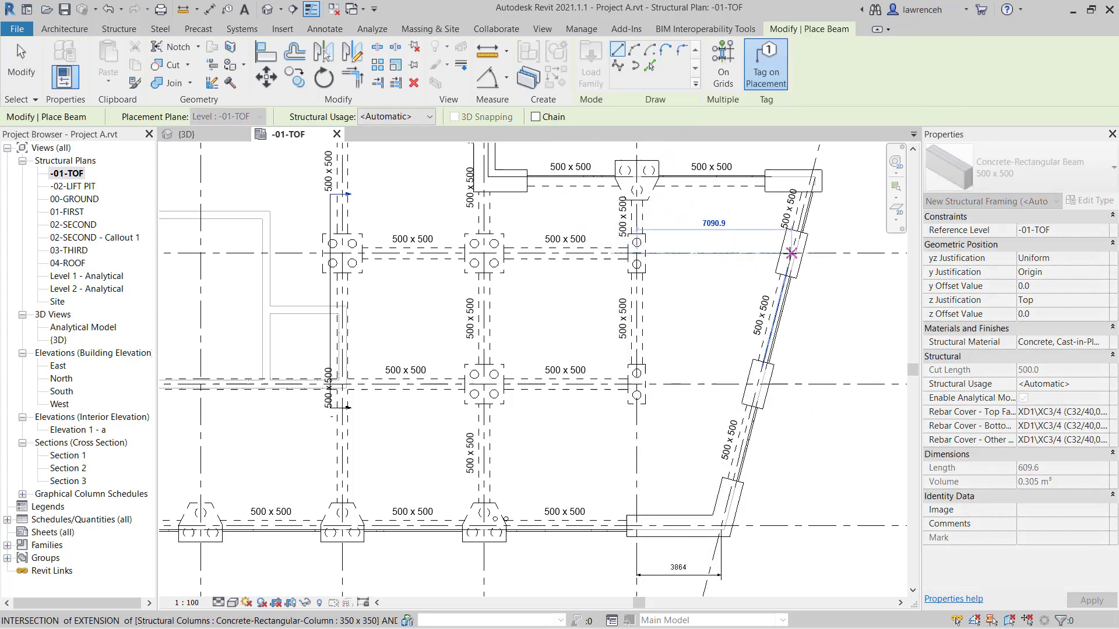
{"action": "left_click", "coordinate": [790, 253]}
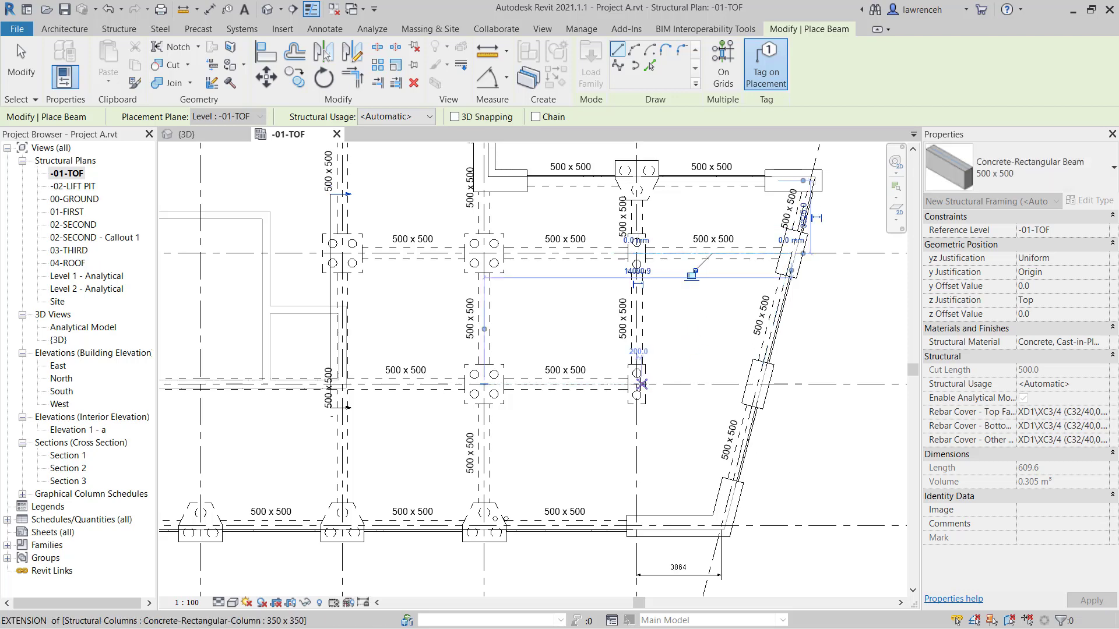
Add a second beam from the lower column to the sloped beam, then cancel placement
{"action": "left_click", "coordinate": [637, 384]}
{"action": "left_click", "coordinate": [757, 384]}
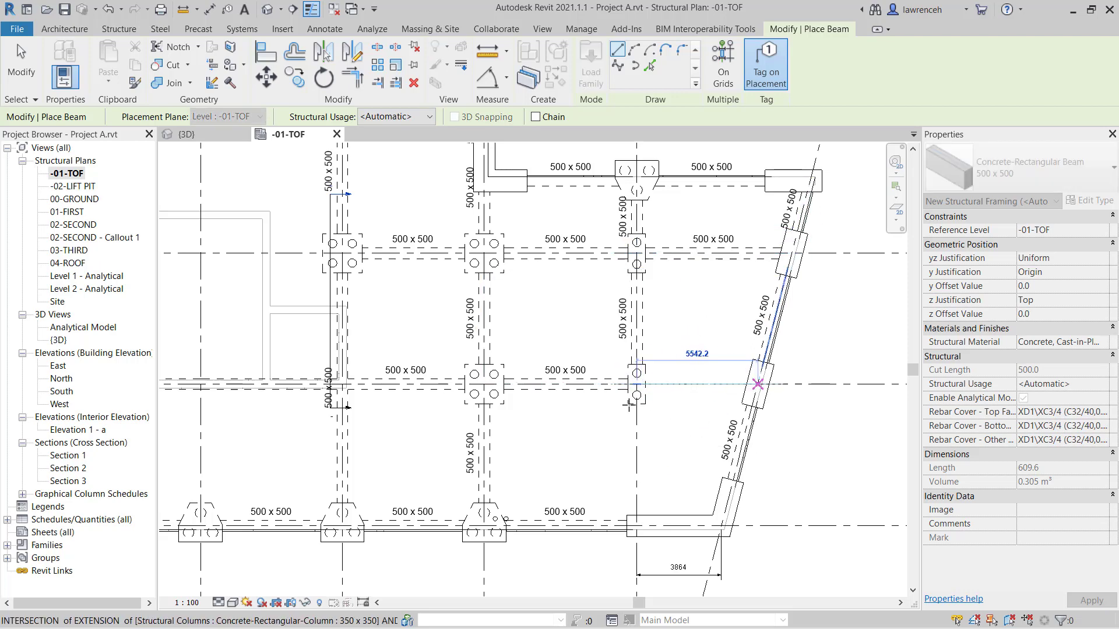
{"action": "left_click", "coordinate": [636, 384]}
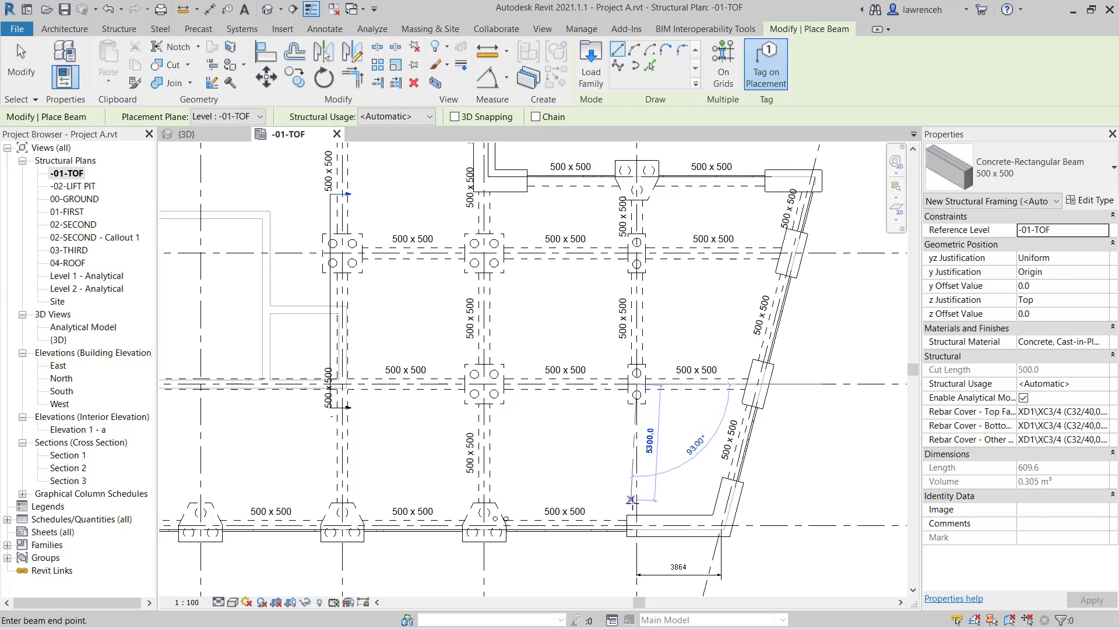
{"action": "scroll", "coordinate": [716, 346], "scroll_direction": "down", "scroll_amount": 2}
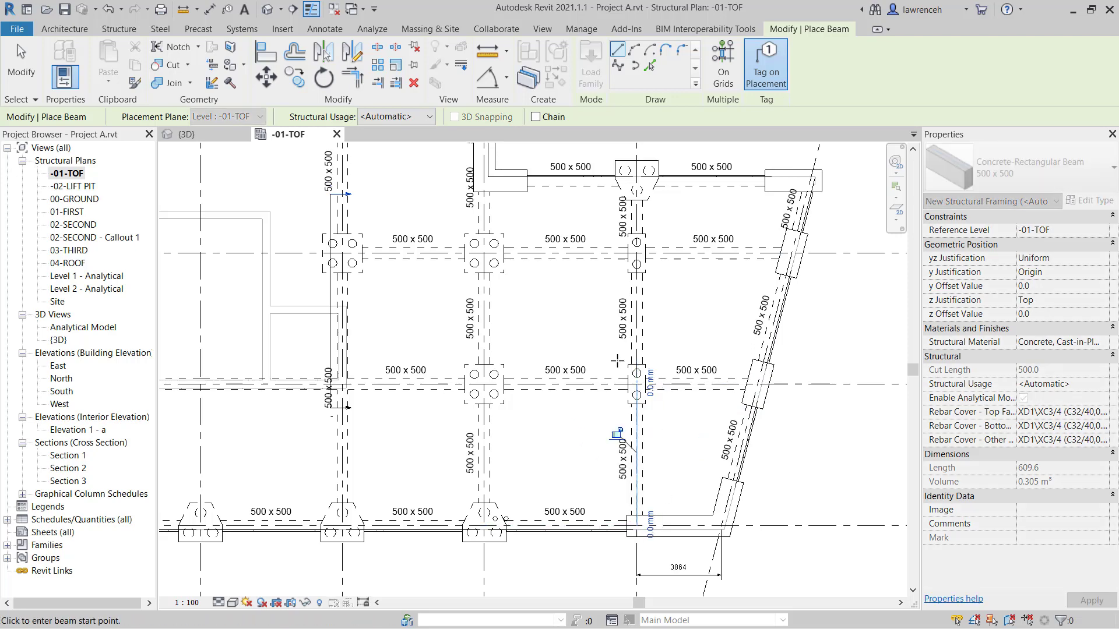
{"action": "right_click", "coordinate": [697, 320]}
{"action": "left_click", "coordinate": [722, 335]}
{"action": "scroll", "coordinate": [732, 350], "scroll_direction": "down", "scroll_amount": 3}
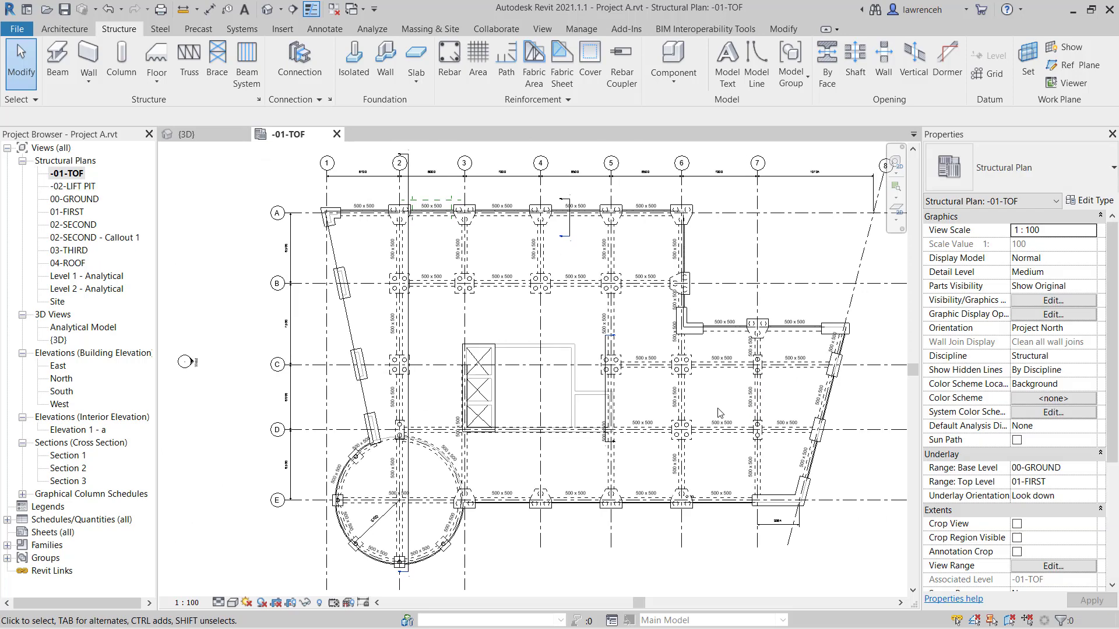
Switch to the {3D} view and orbit to a low angle under the ground beams
{"action": "left_click", "coordinate": [211, 134]}
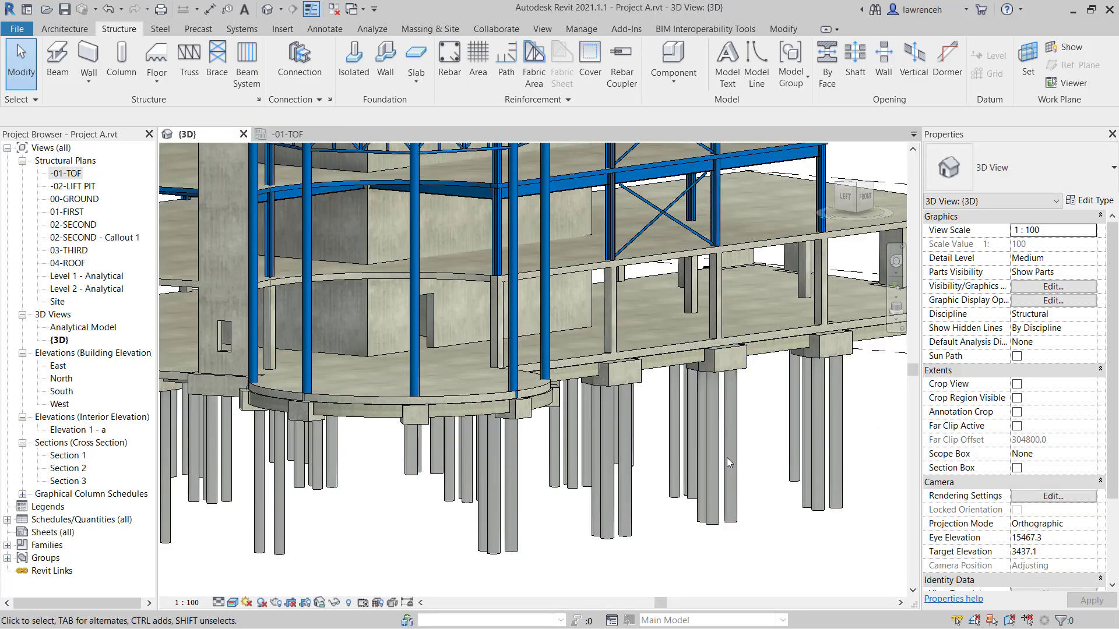
{"action": "middle_click_drag", "start_coordinate": [726, 457], "coordinate": [840, 452], "text": "shift"}
Select all visible 500x500 ground beams and associate their structural material with the C40 parameter
{"action": "left_click", "coordinate": [803, 403]}
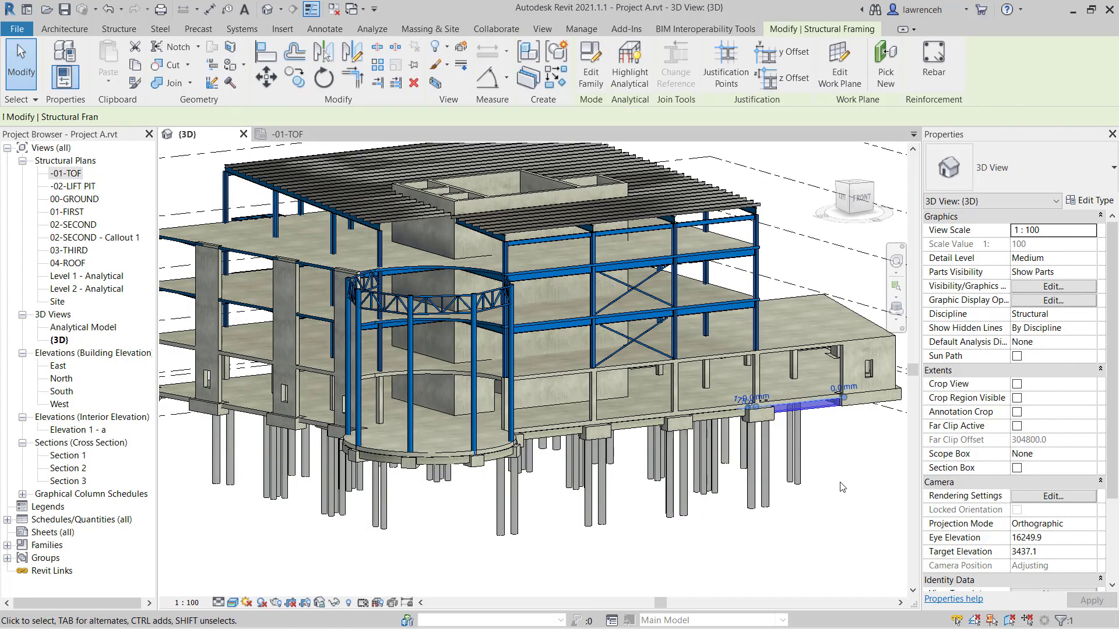
{"action": "right_click", "coordinate": [840, 483]}
{"action": "mouse_move", "coordinate": [972, 303]}
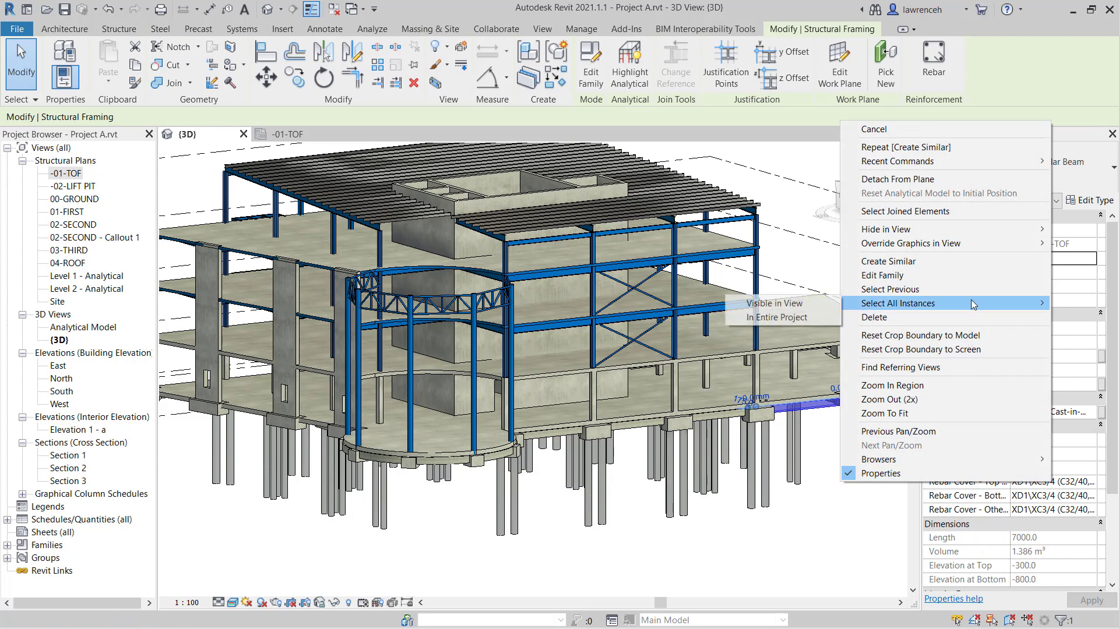
{"action": "left_click", "coordinate": [800, 308]}
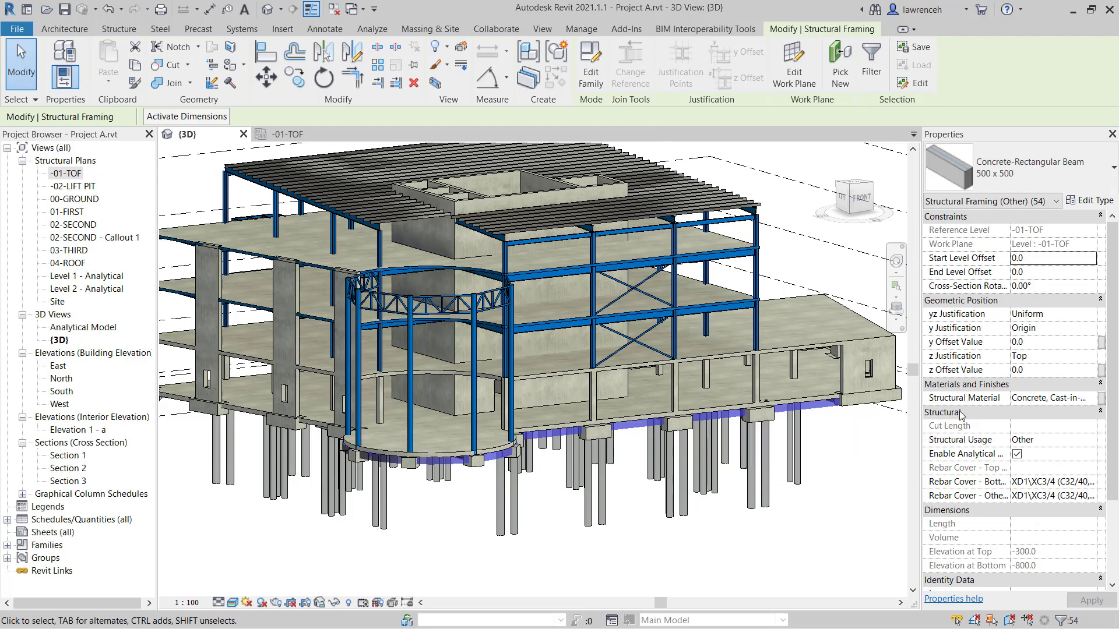
{"action": "left_click", "coordinate": [1102, 398]}
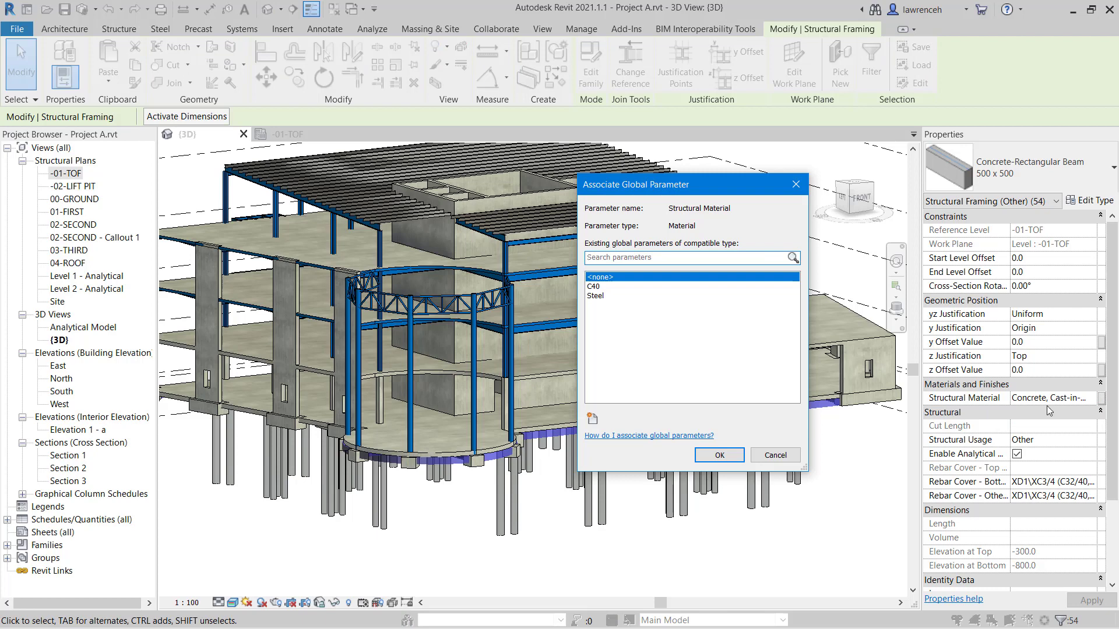
{"action": "left_click", "coordinate": [594, 287]}
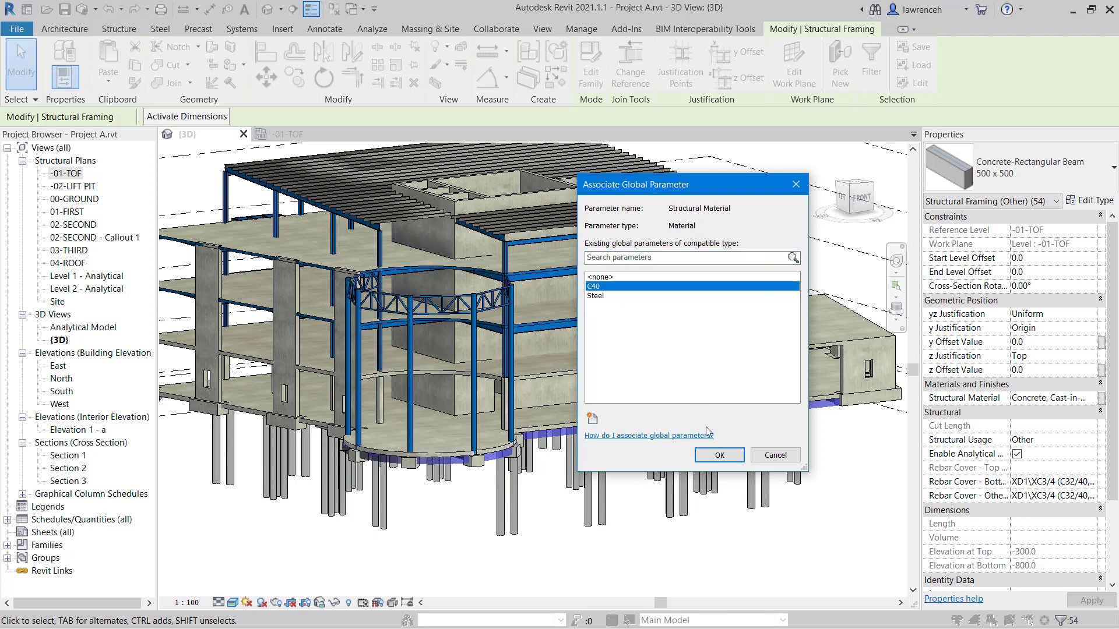
{"action": "left_click", "coordinate": [719, 457]}
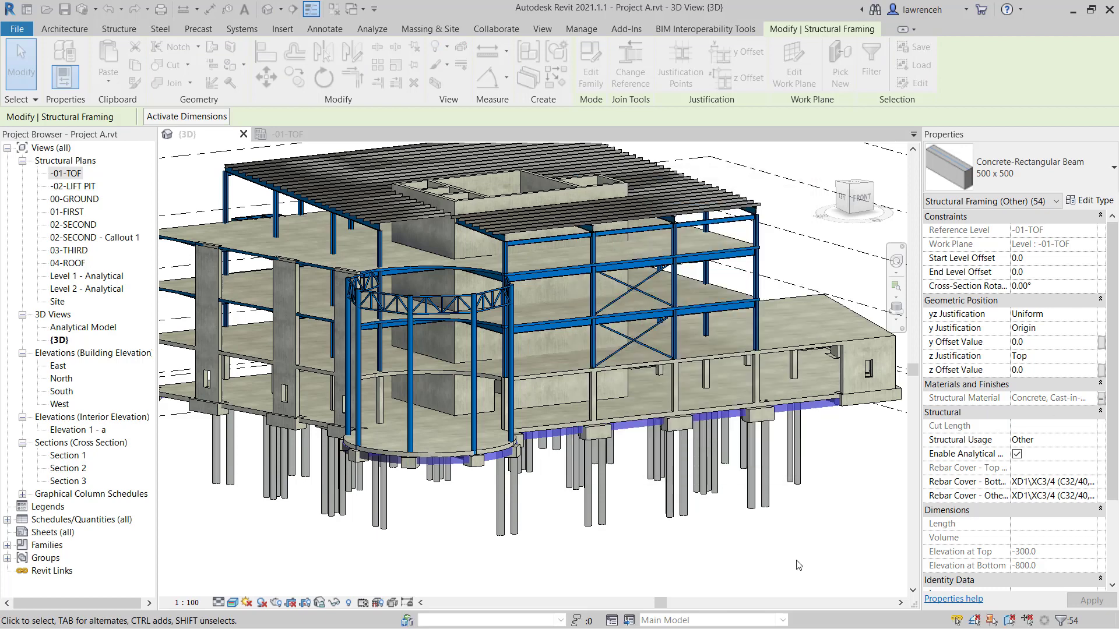
{"action": "left_click", "coordinate": [798, 565]}
{"action": "middle_click_drag", "start_coordinate": [783, 454], "coordinate": [613, 467], "text": "shift"}
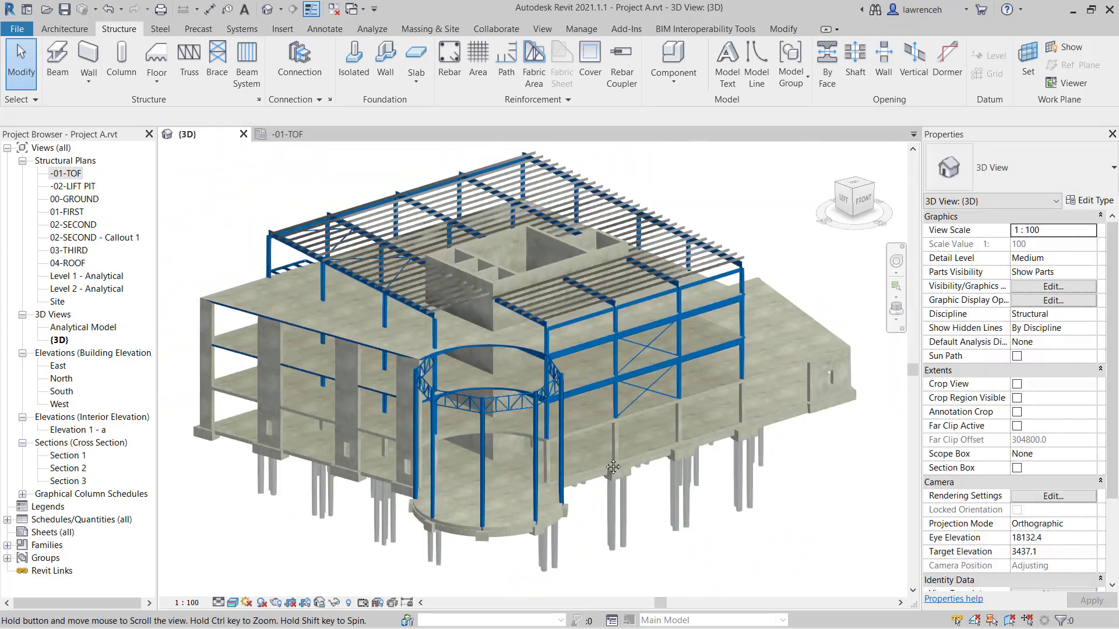
{"action": "scroll", "coordinate": [613, 467], "scroll_direction": "down", "scroll_amount": 1}
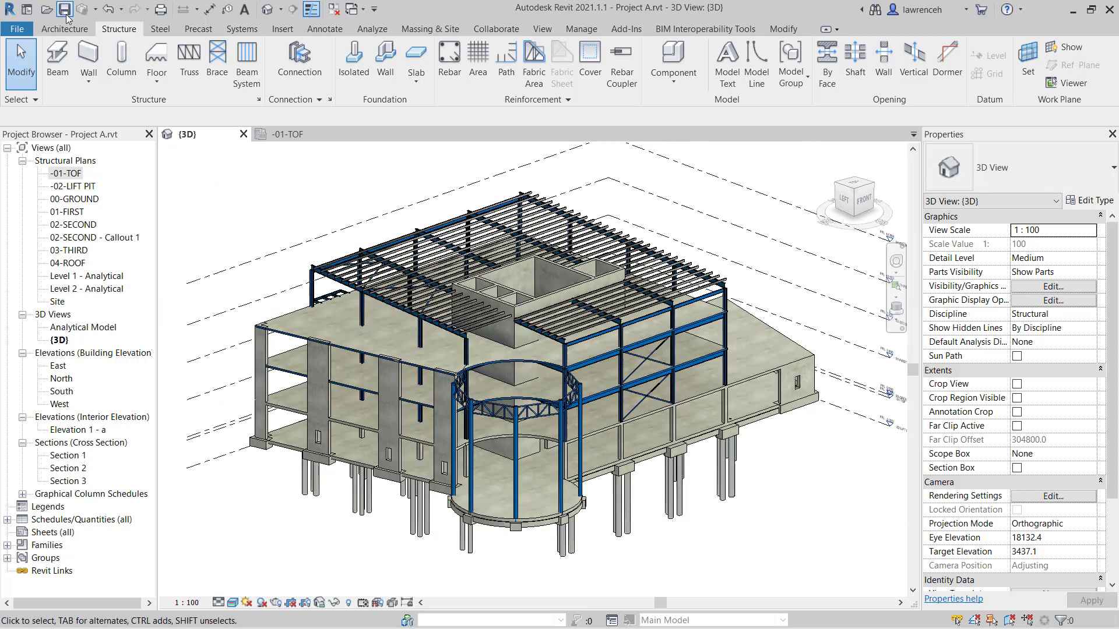